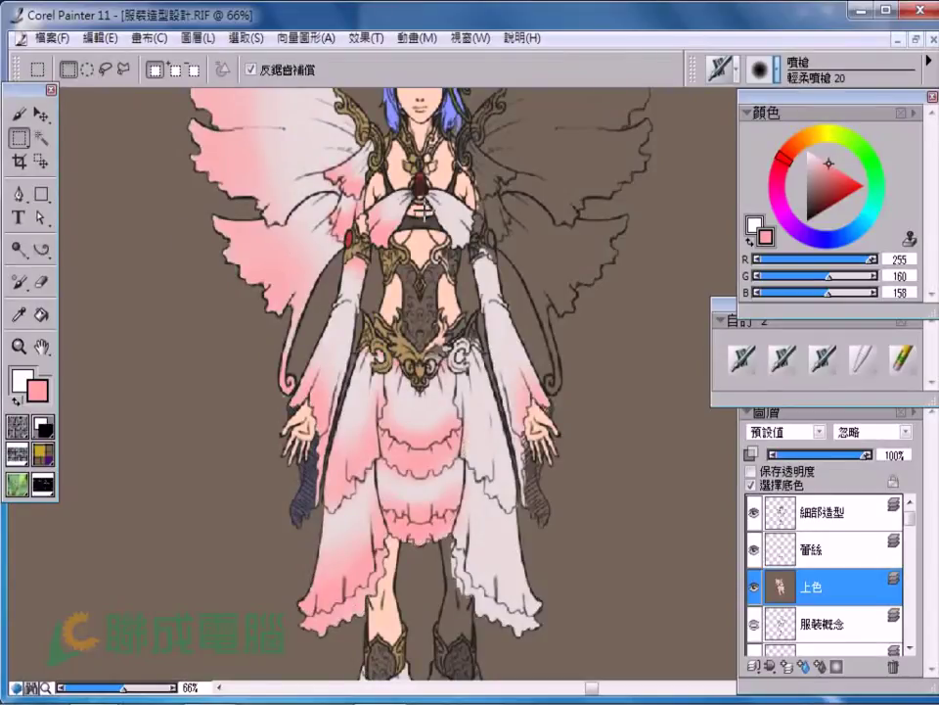
Zoom out to 50% and pan so the whole winged figure, head to boots, is visible
key(ctrl+minus)
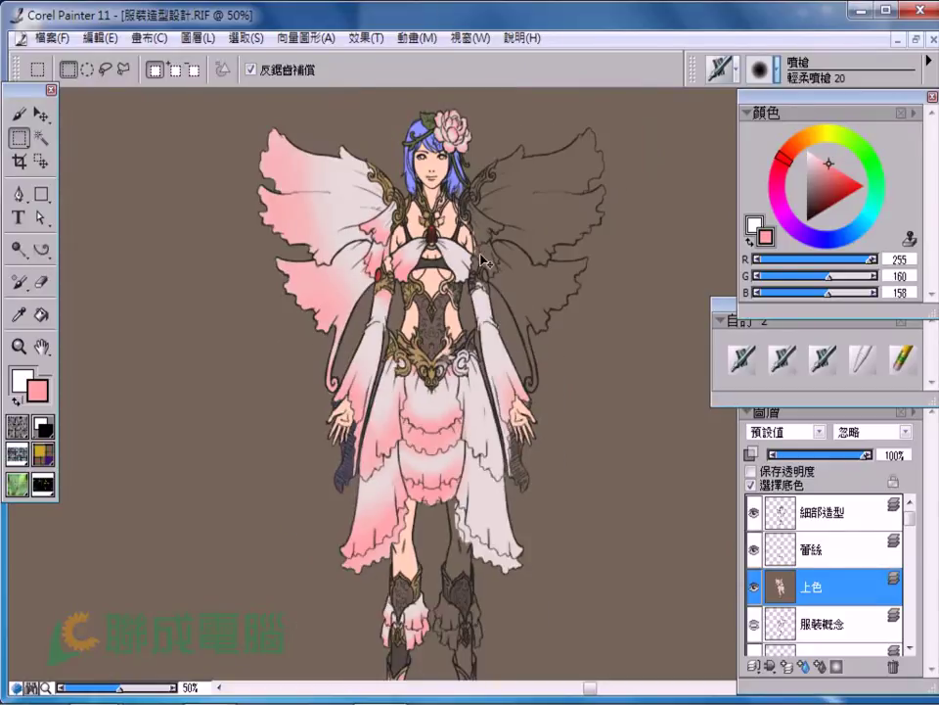
drag(488, 476, 468, 463)
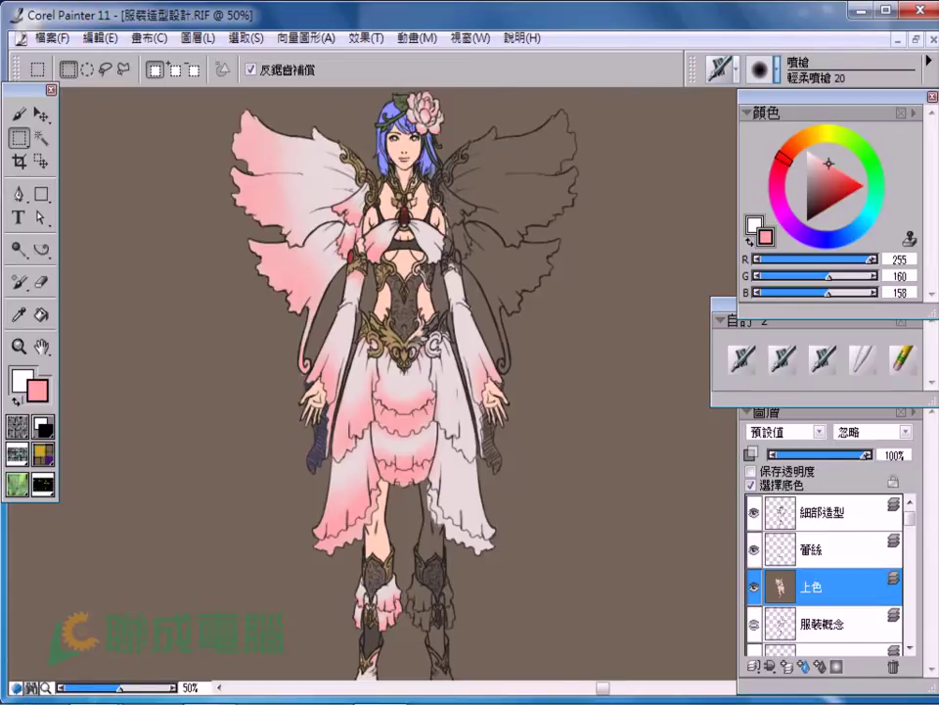
Add a new layer above 上色 using 陰影對映 compositing, and zoom to 100% on the torso
click(839, 666)
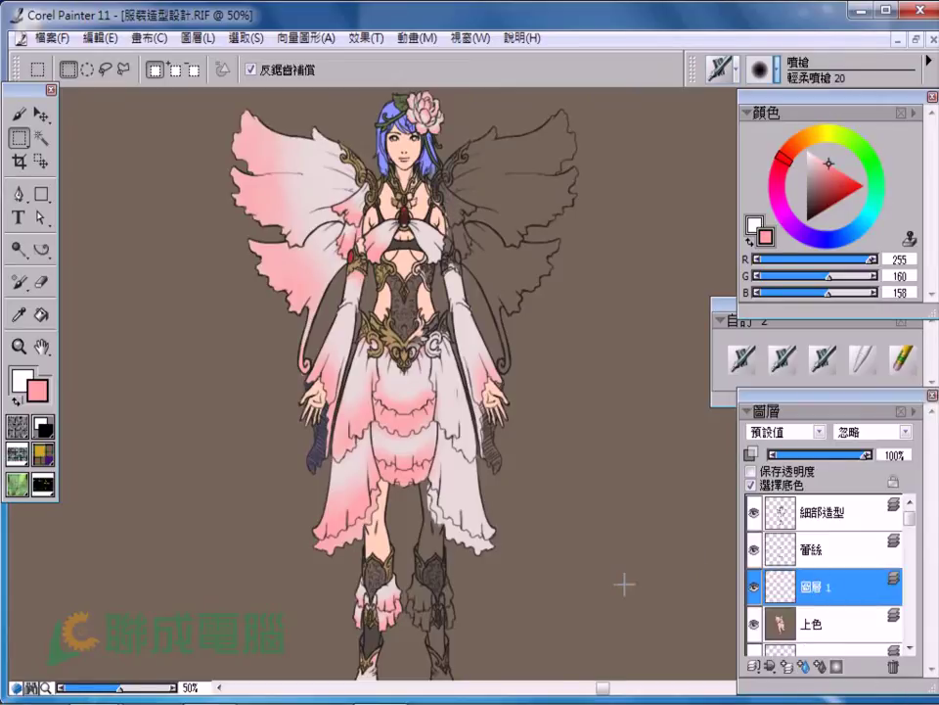
click(782, 430)
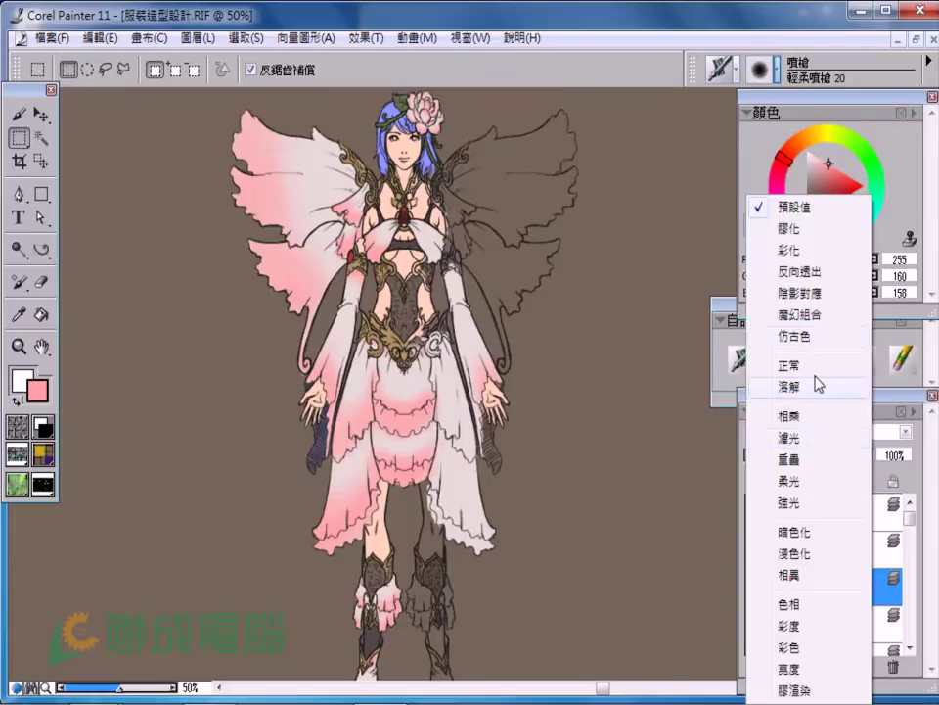
click(818, 293)
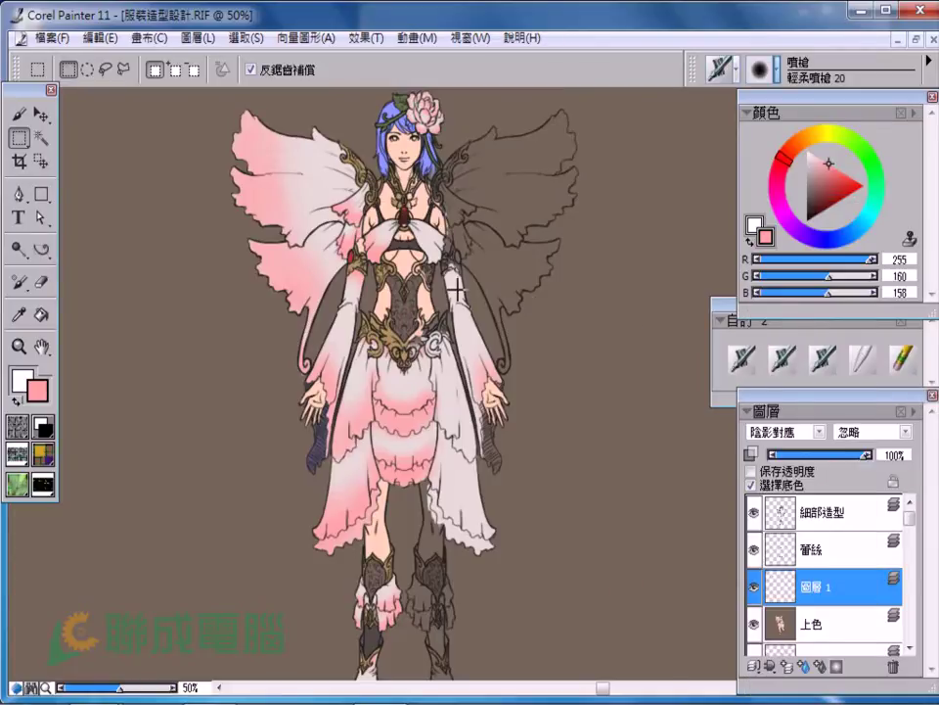
key(ctrl+plus)
key(ctrl+plus)
drag(371, 231, 433, 382)
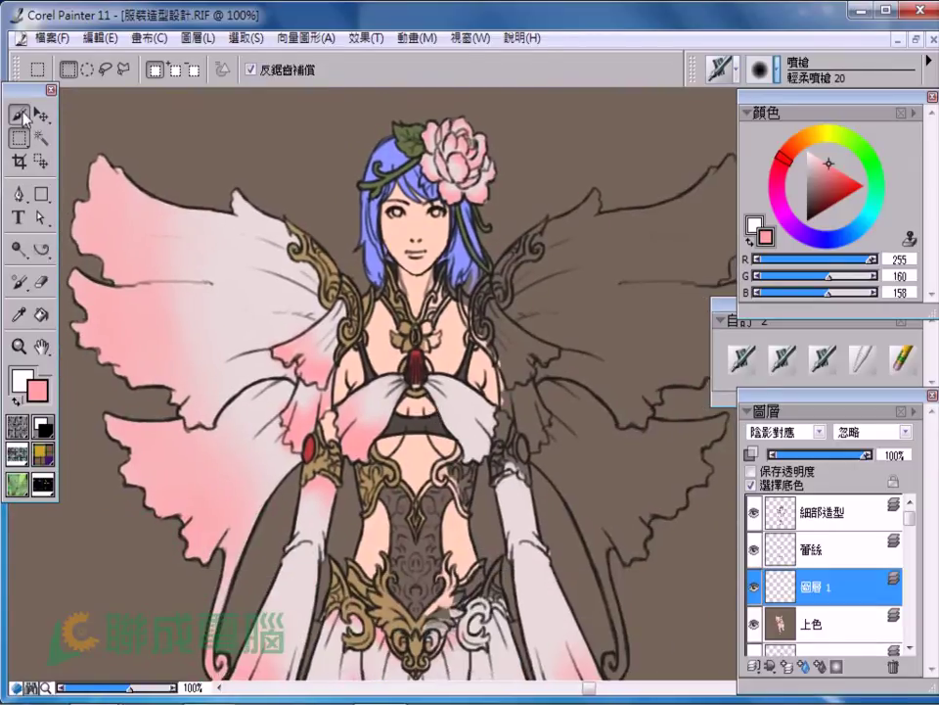
Switch to the Brush and pick a dull, greyish peach skin-shadow colour
click(19, 114)
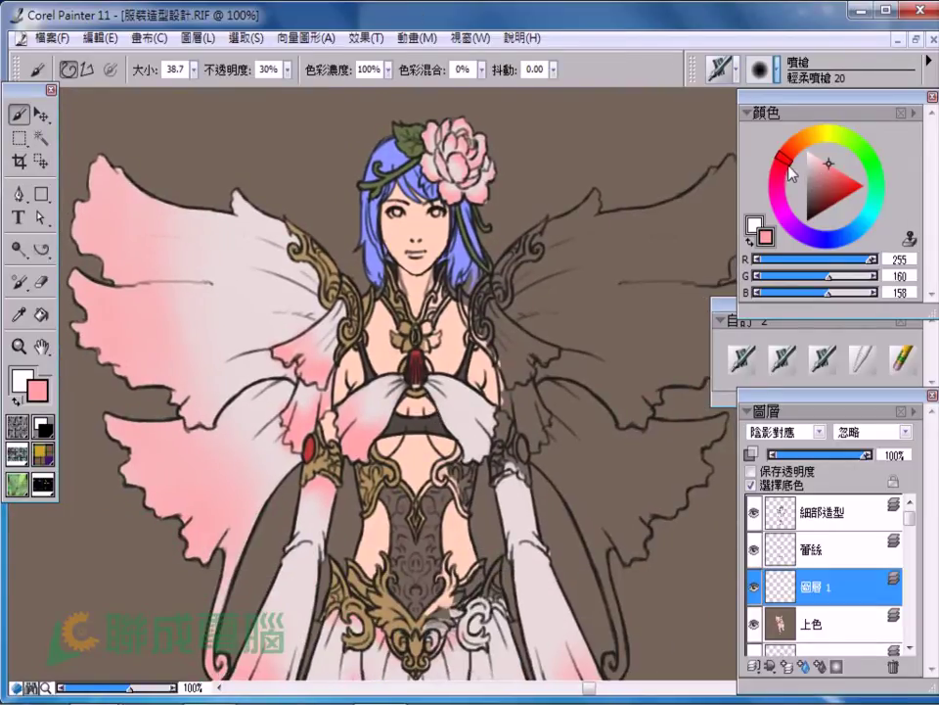
drag(791, 175, 801, 151)
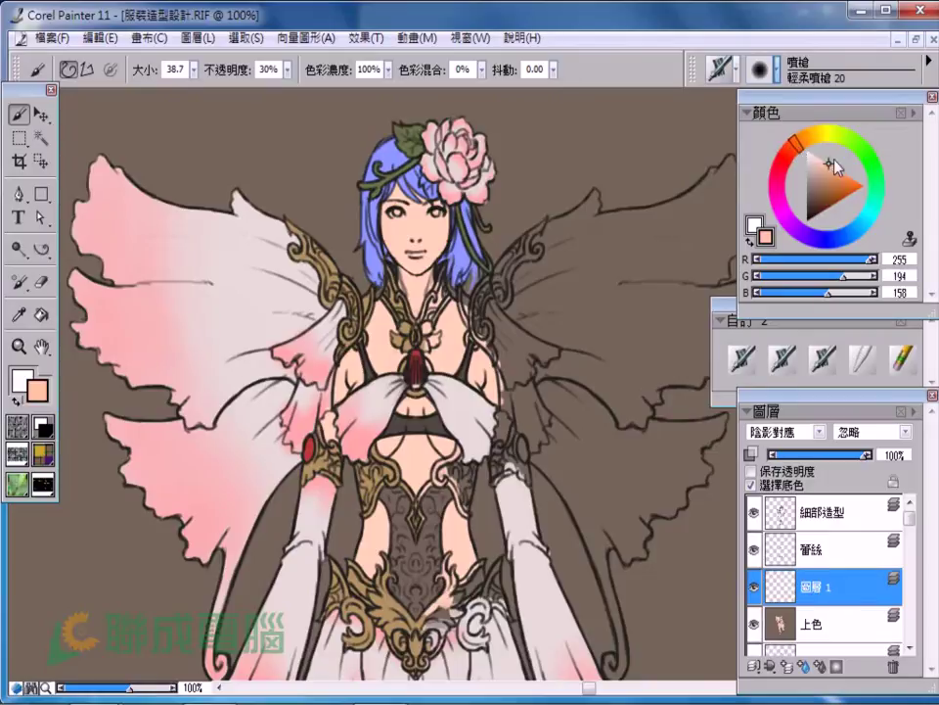
click(816, 168)
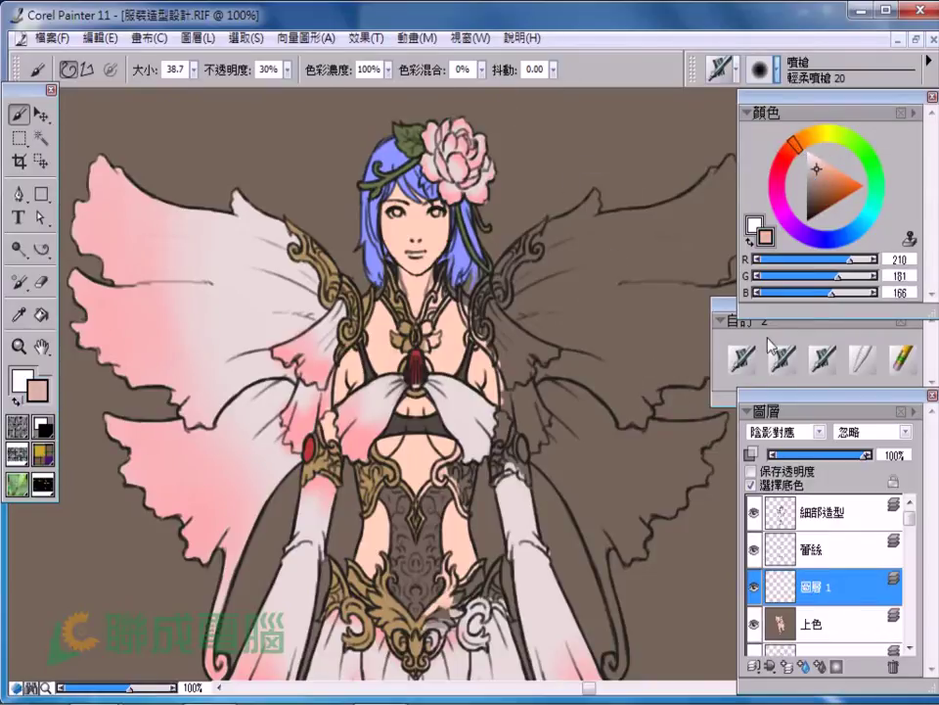
Zoom to 200% on the face and shade it in muted brown (R176 G155 B144) with a small brush
key(ctrl+plus)
mouse_move(290, 168)
mouse_down()
mouse_move(448, 367)
mouse_move(429, 273)
mouse_up()
key(ctrl+plus)
key(bracketleft)
key(bracketleft)
key(bracketleft)
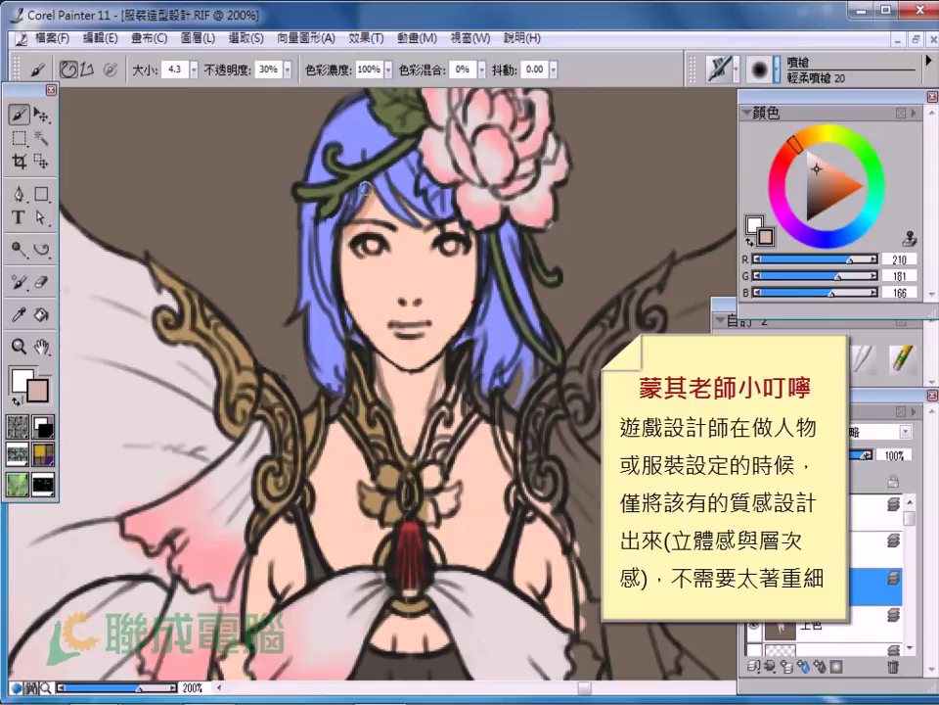
click(814, 178)
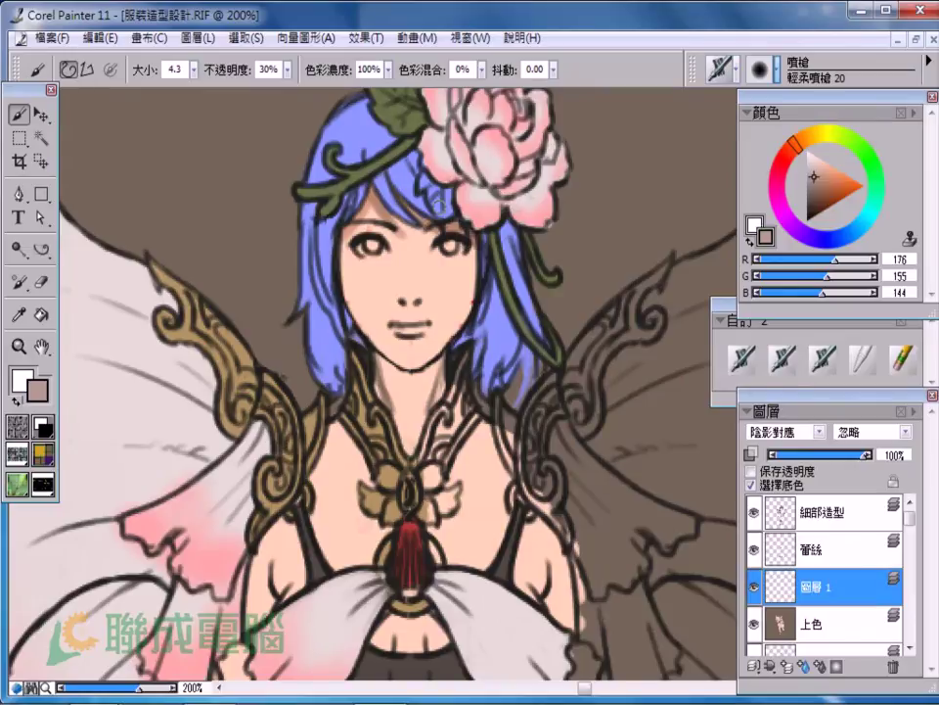
key(bracketright)
key(bracketright)
key(bracketright)
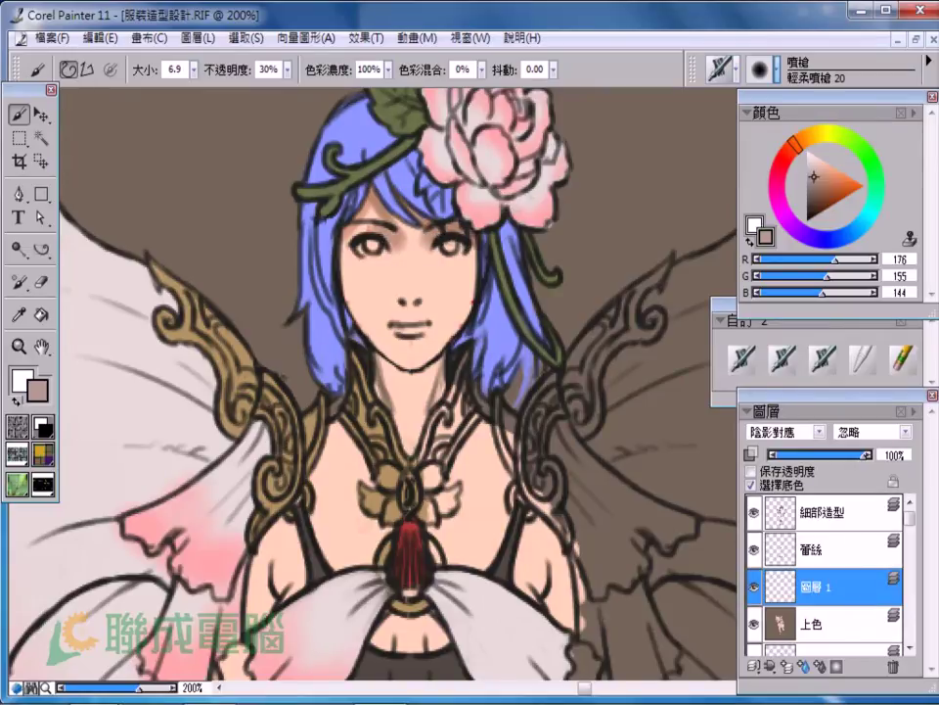
key(bracketleft)
key(bracketleft)
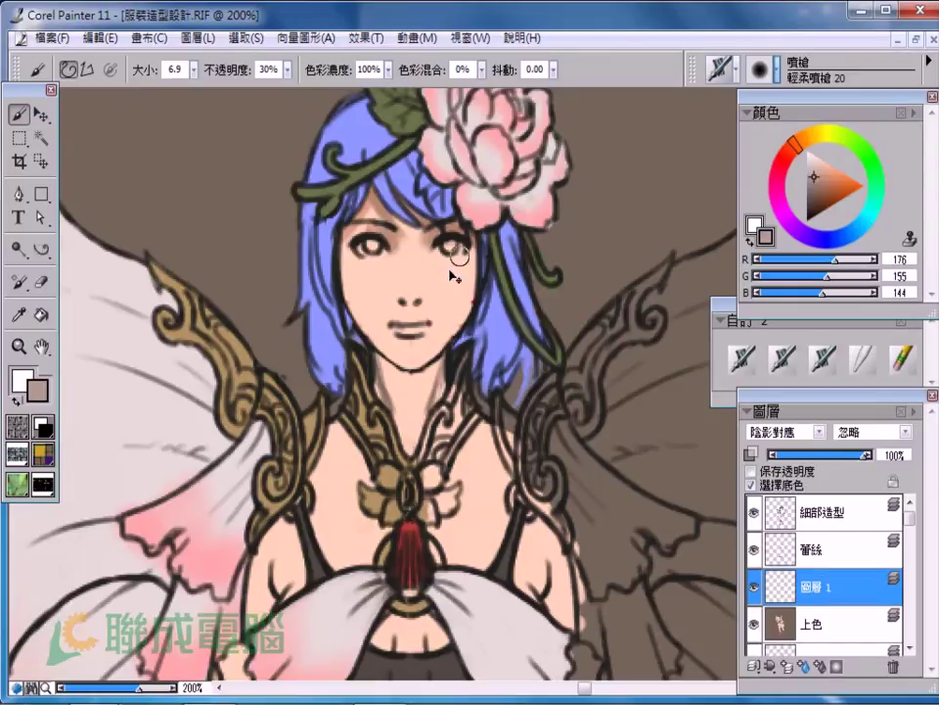
Paint soft brown shadows along the left arm and its inner side
key(bracketright)
key(bracketright)
key(bracketright)
drag(461, 325, 411, 235)
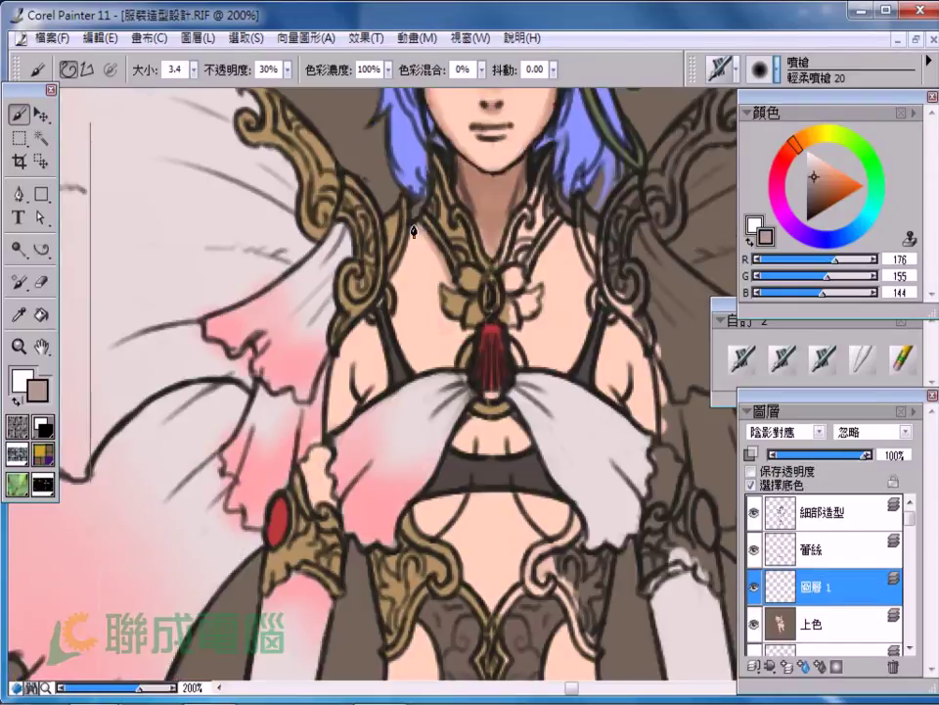
key(bracketleft)
key(bracketright)
key(bracketright)
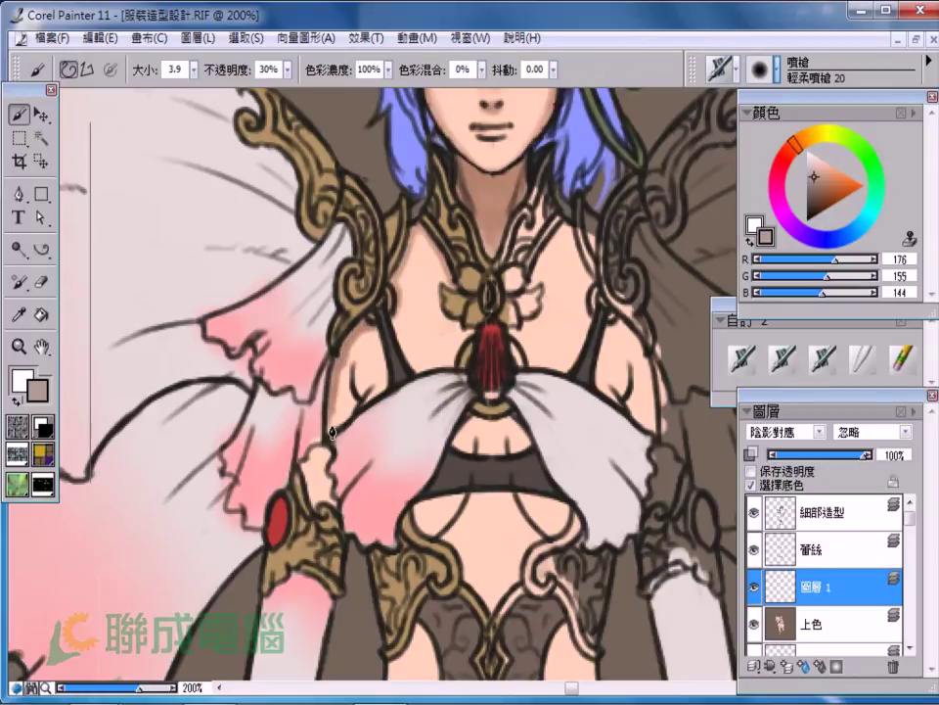
drag(324, 415, 352, 442)
key(bracketright)
key(bracketright)
key(bracketright)
drag(354, 389, 370, 356)
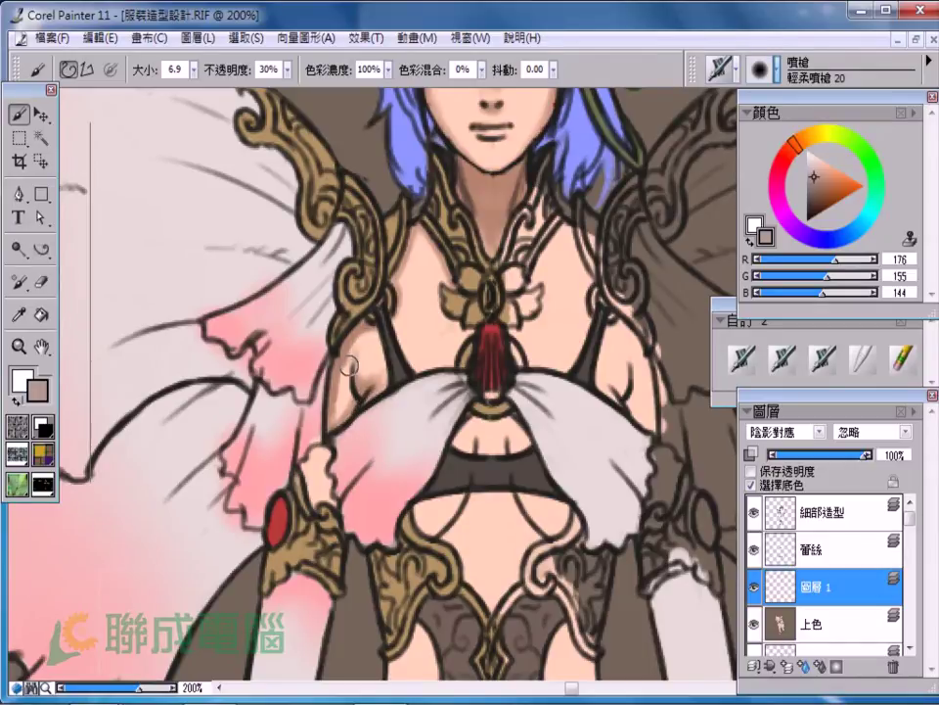
key(bracketleft)
key(bracketleft)
key(bracketleft)
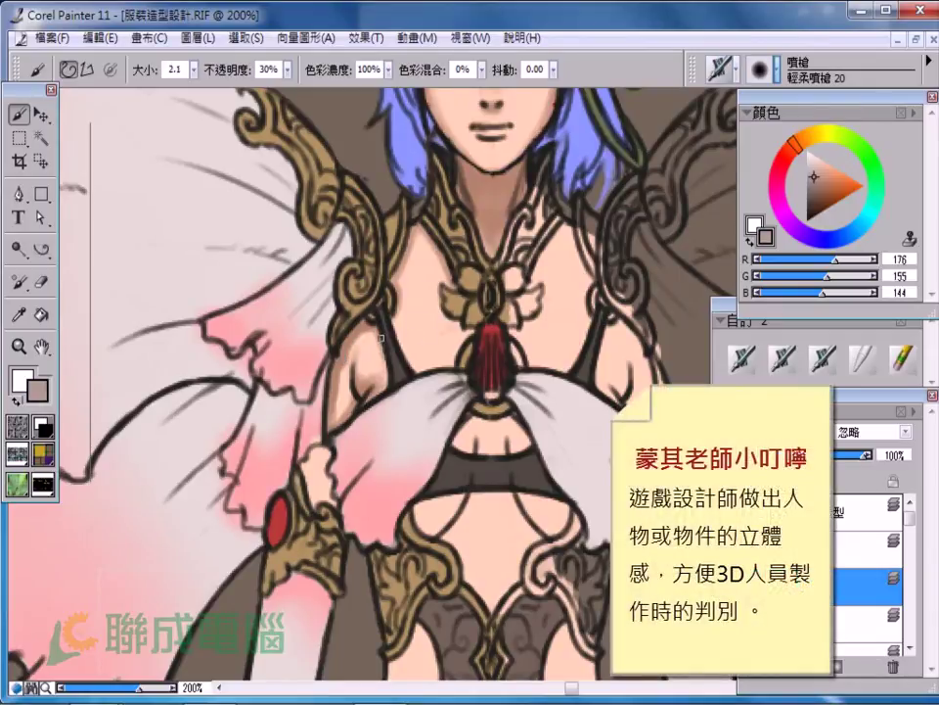
key(bracketright)
key(bracketright)
key(bracketright)
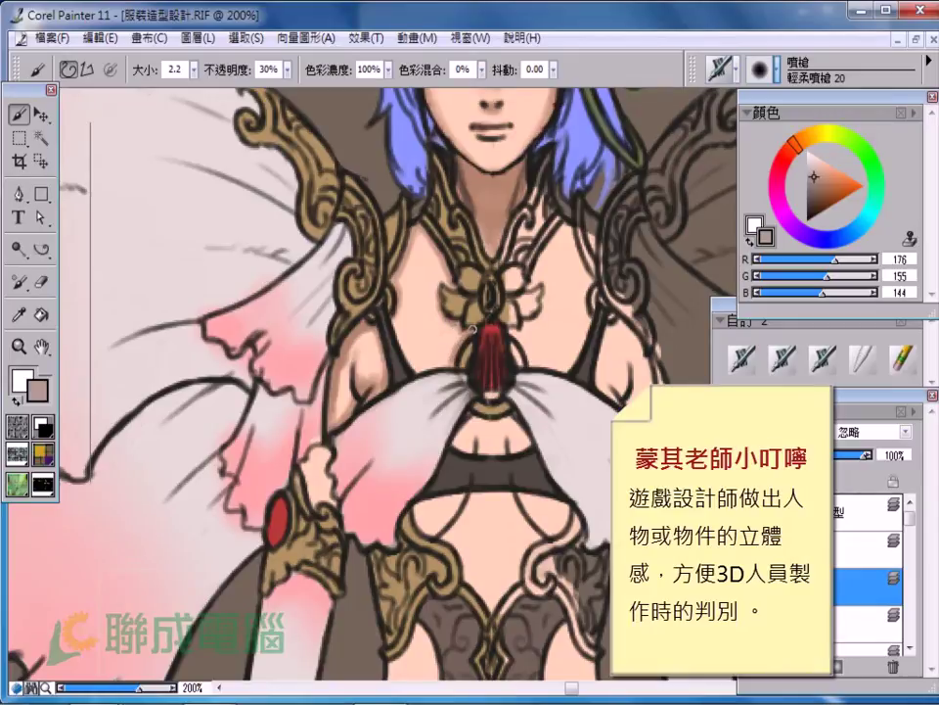
Shade the chest, under the bust and the midriff with a brush around size 5
scroll(460, 347, down, 2)
scroll(466, 314, down, 1)
key(bracketright)
key(bracketright)
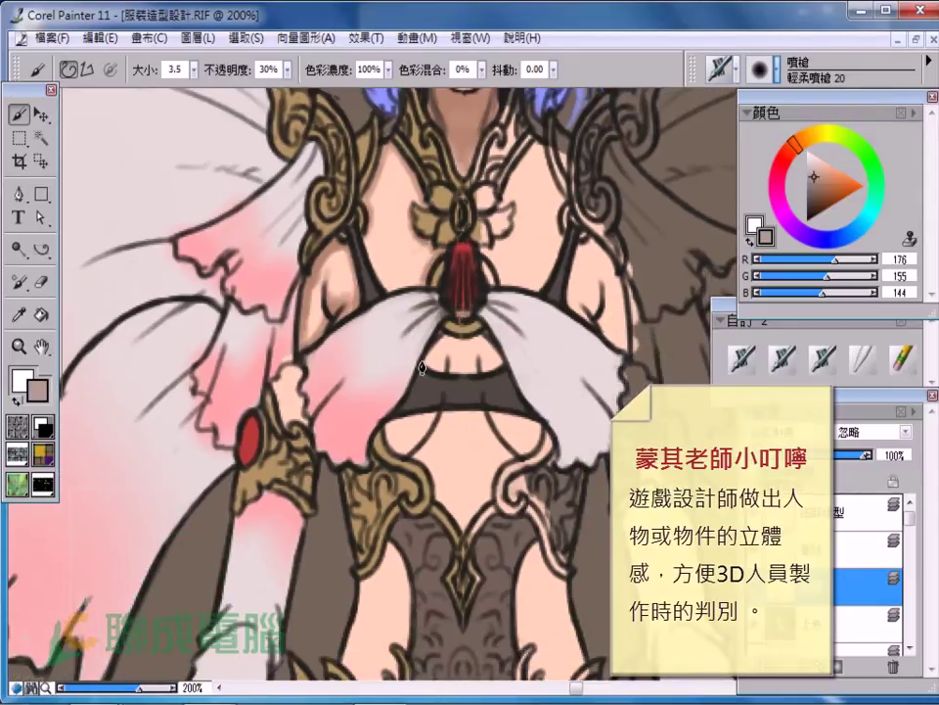
key(bracketright)
key(bracketright)
key(bracketright)
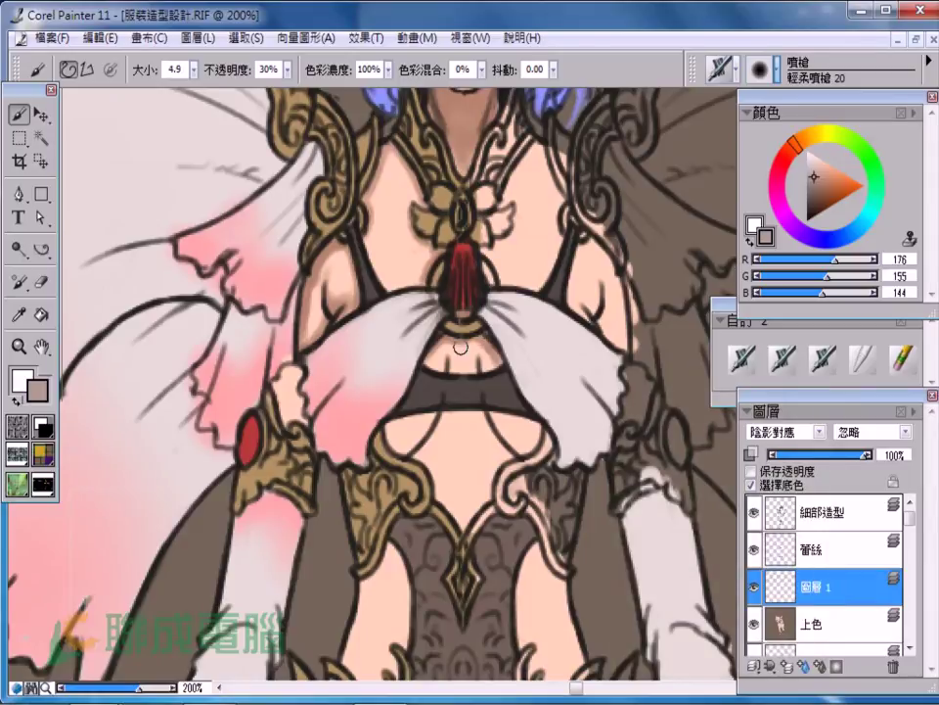
key(bracketright)
key(bracketright)
key(bracketright)
key(bracketright)
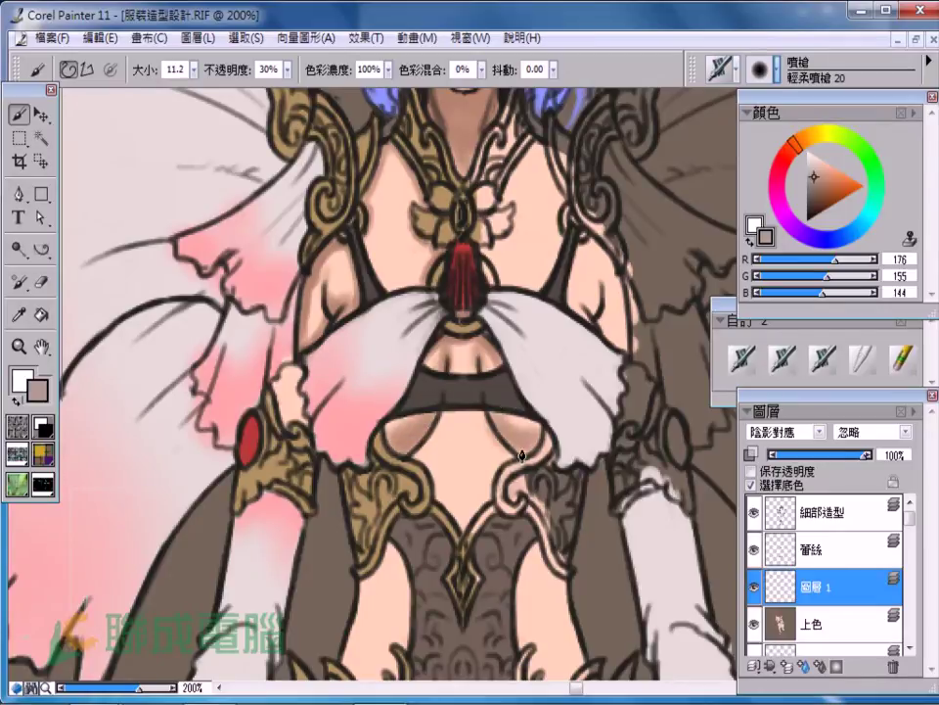
key(bracketleft)
key(bracketleft)
key(bracketleft)
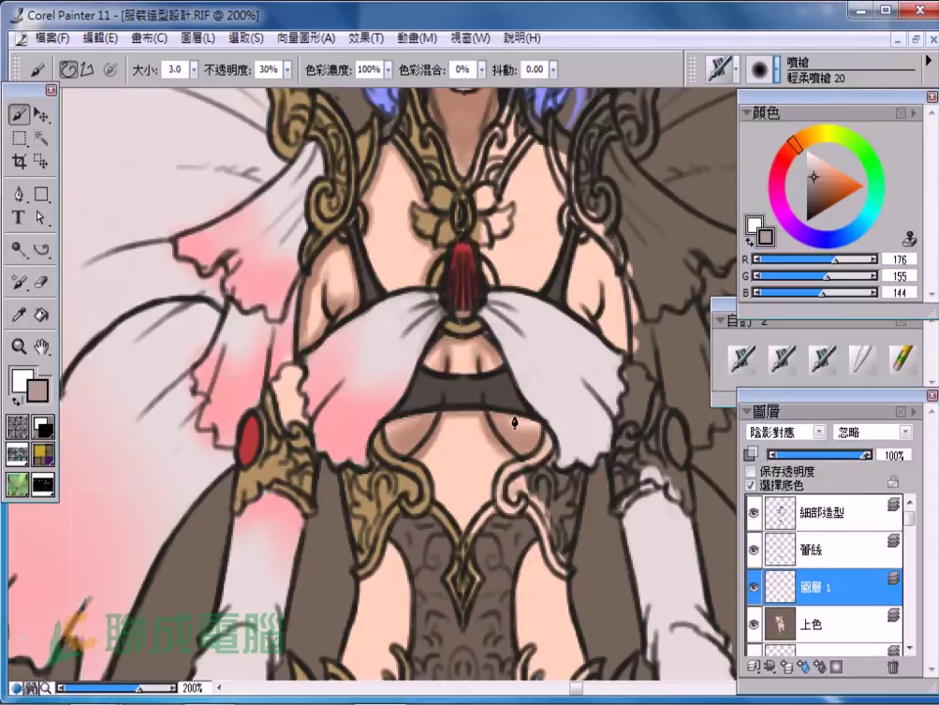
scroll(451, 362, down, 2)
key(bracketright)
key(bracketright)
key(bracketright)
key(bracketright)
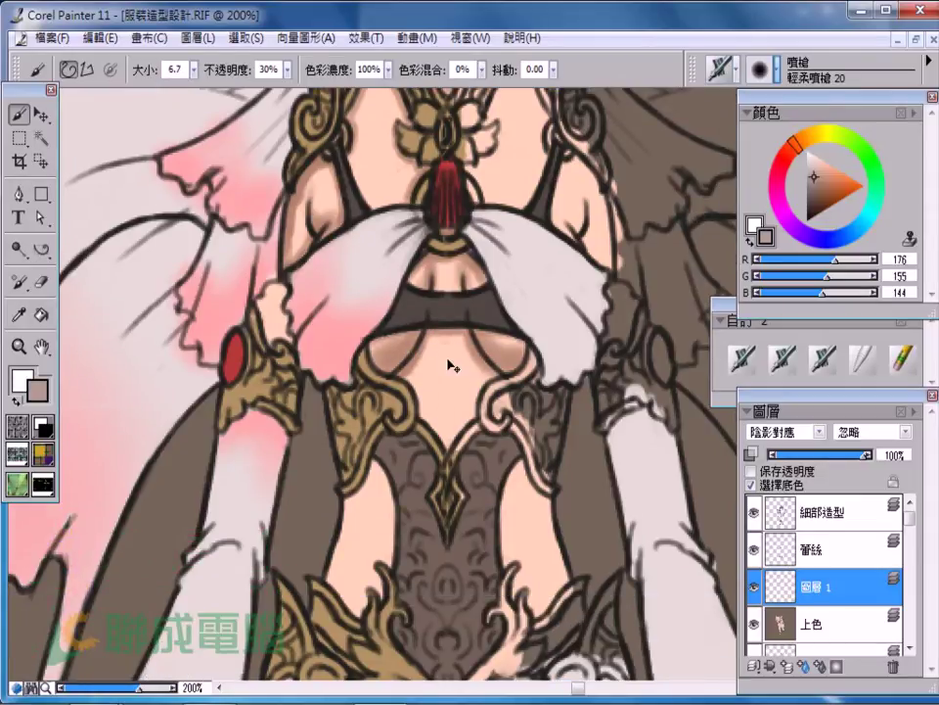
key(bracketright)
scroll(367, 373, down, 2)
key(bracketleft)
key(bracketleft)
key(bracketleft)
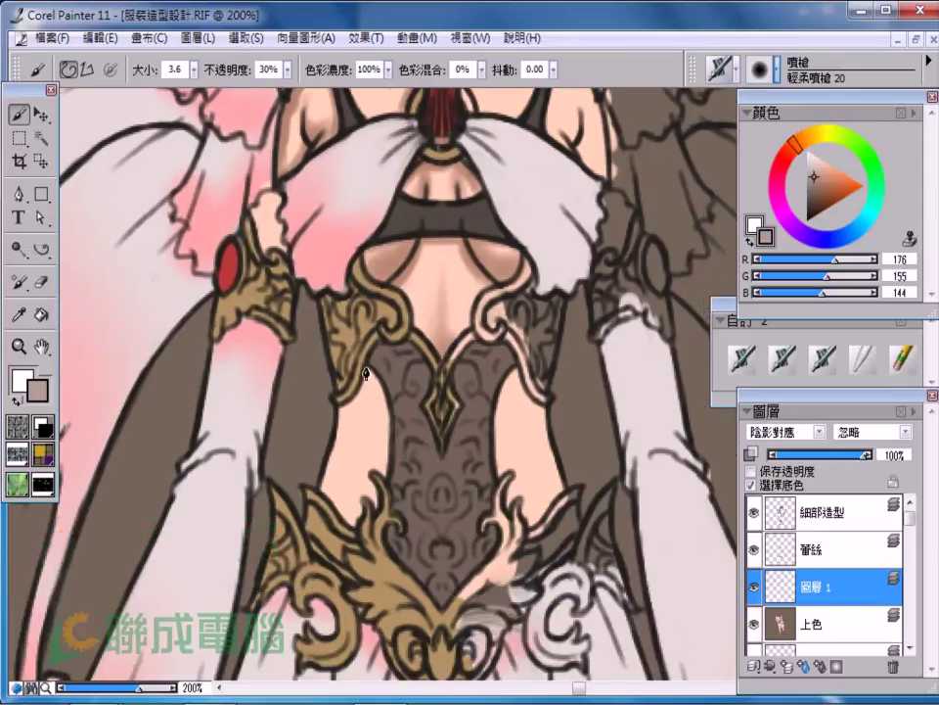
Shade the hand and wrist darker with a brush around size 5
key(bracketright)
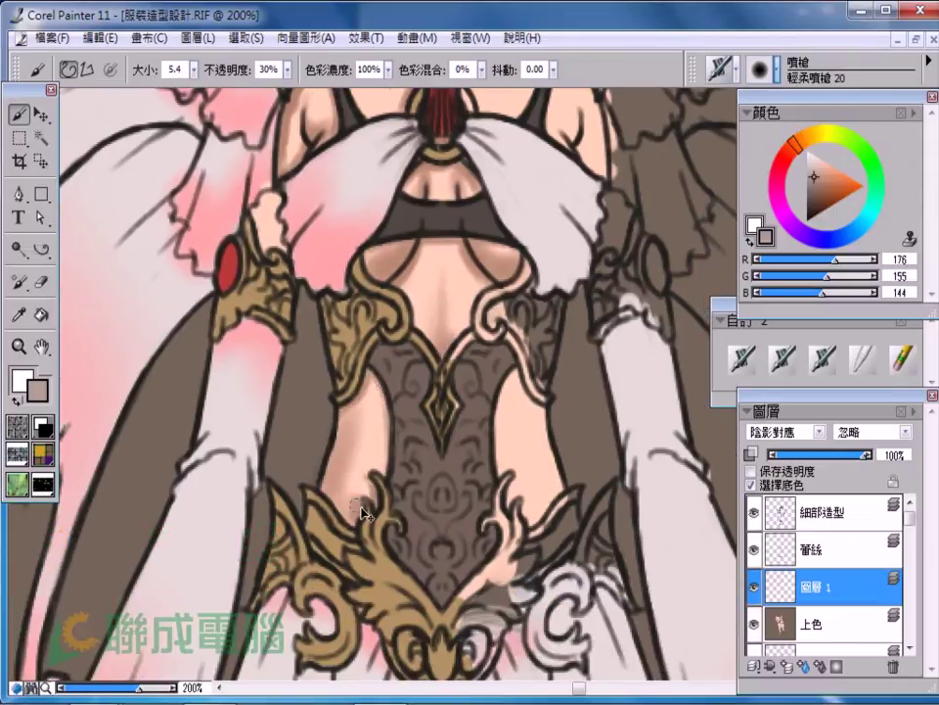
scroll(429, 294, down, 2)
scroll(367, 471, down, 3)
key(bracketright)
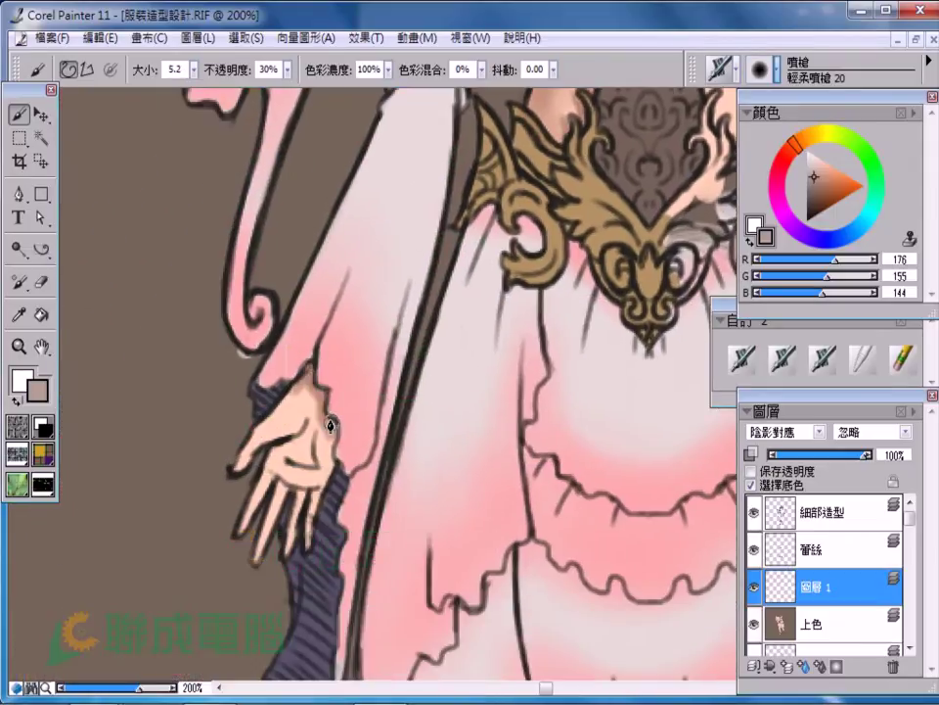
key(bracketright)
drag(313, 431, 310, 394)
key(bracketright)
key(bracketleft)
key(bracketleft)
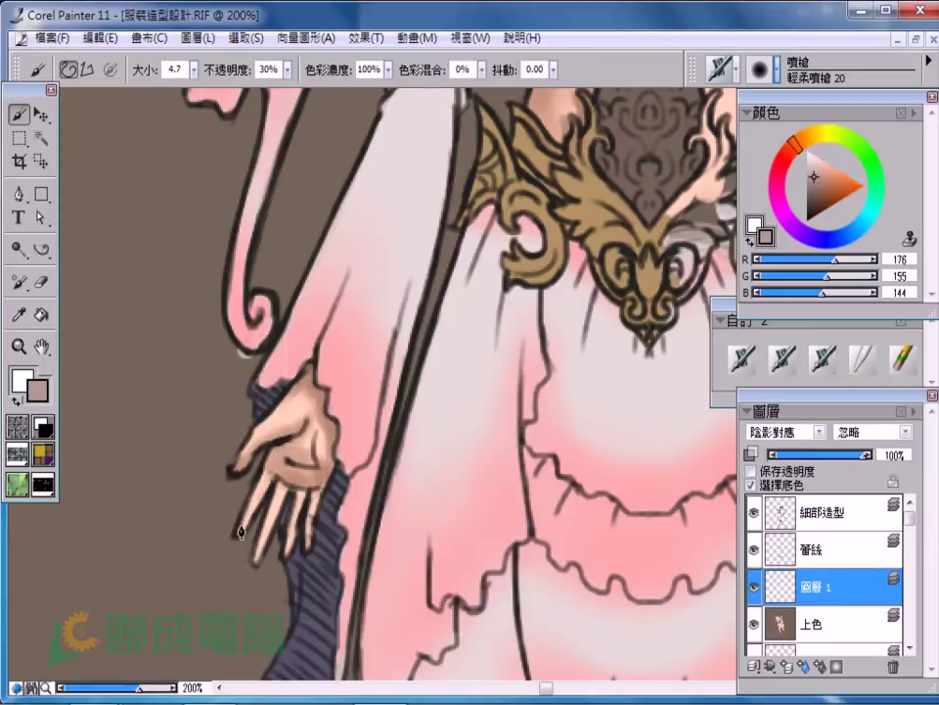
drag(244, 475, 499, 310)
Shade the top and left side of the leg, then zoom out to check the overall shading
key(bracketright)
scroll(499, 310, down, 5)
mouse_move(356, 236)
mouse_down()
mouse_move(372, 297)
mouse_move(307, 420)
mouse_up()
key(bracketleft)
key(bracketright)
key(bracketleft)
mouse_move(392, 294)
mouse_down()
mouse_move(323, 470)
mouse_move(319, 391)
mouse_up()
key(bracketleft)
key(bracketright)
key(ctrl+minus)
key(bracketleft)
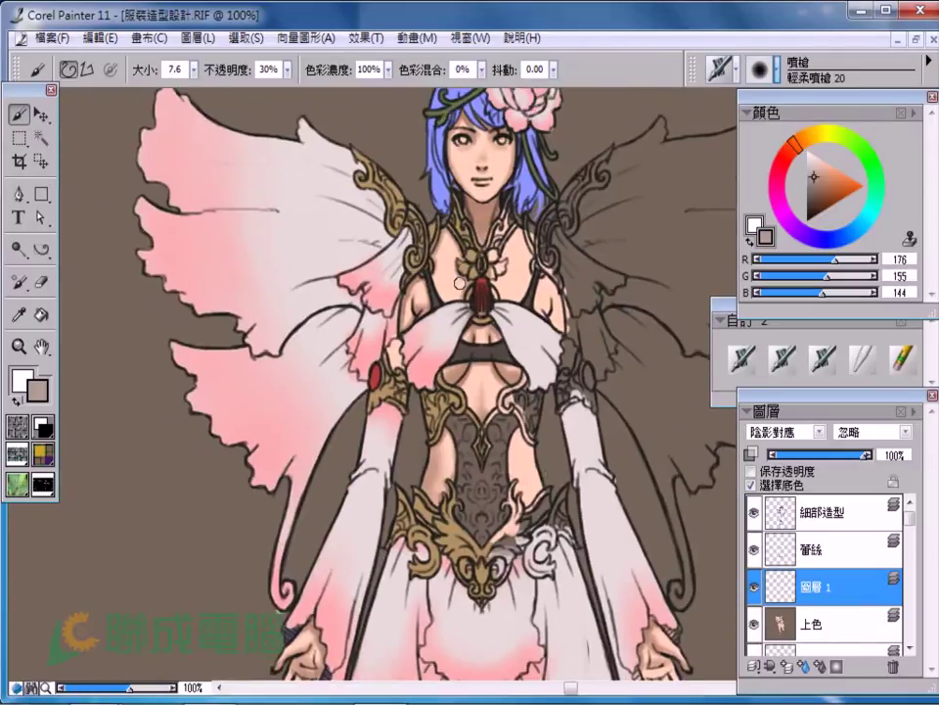
key(bracketright)
key(bracketleft)
Set the paint colour to white and zoom in on the face with a smaller brush
alt+click(297, 206)
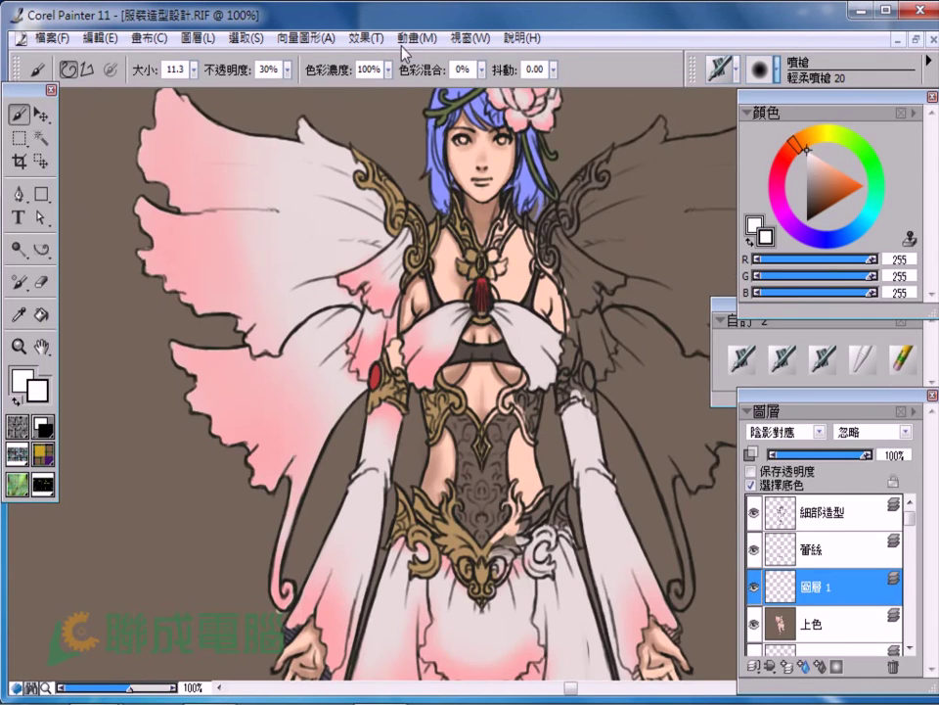
key(ctrl+plus)
key(ctrl+plus)
scroll(537, 399, up, 3)
key(ctrl+minus)
key(bracketleft)
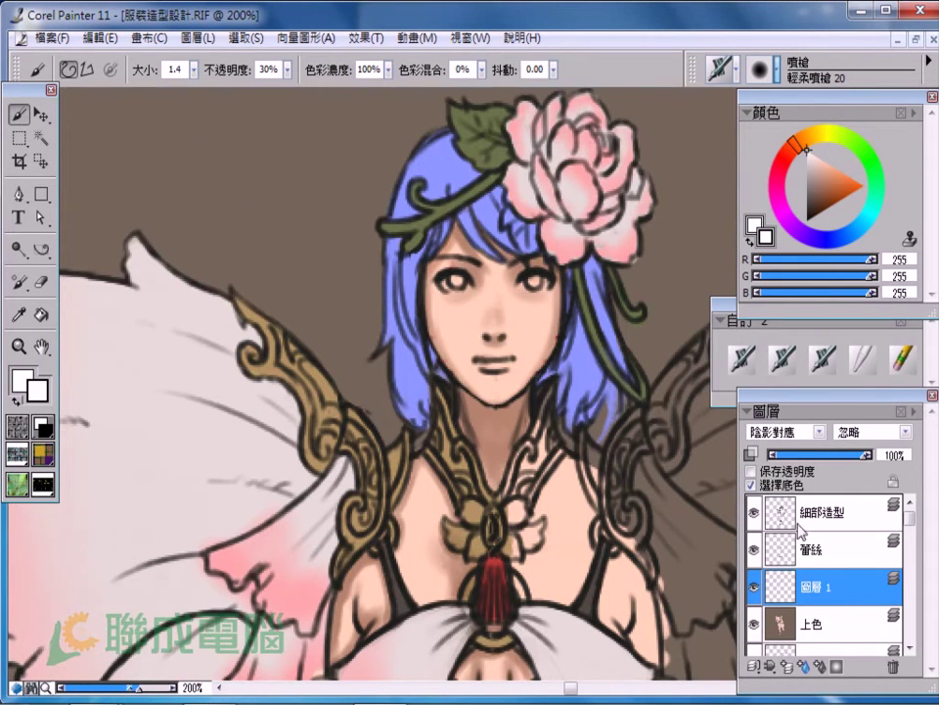
Switch to the fine detail airbrush at full opacity and merge 上色 into 圖層 1
click(748, 358)
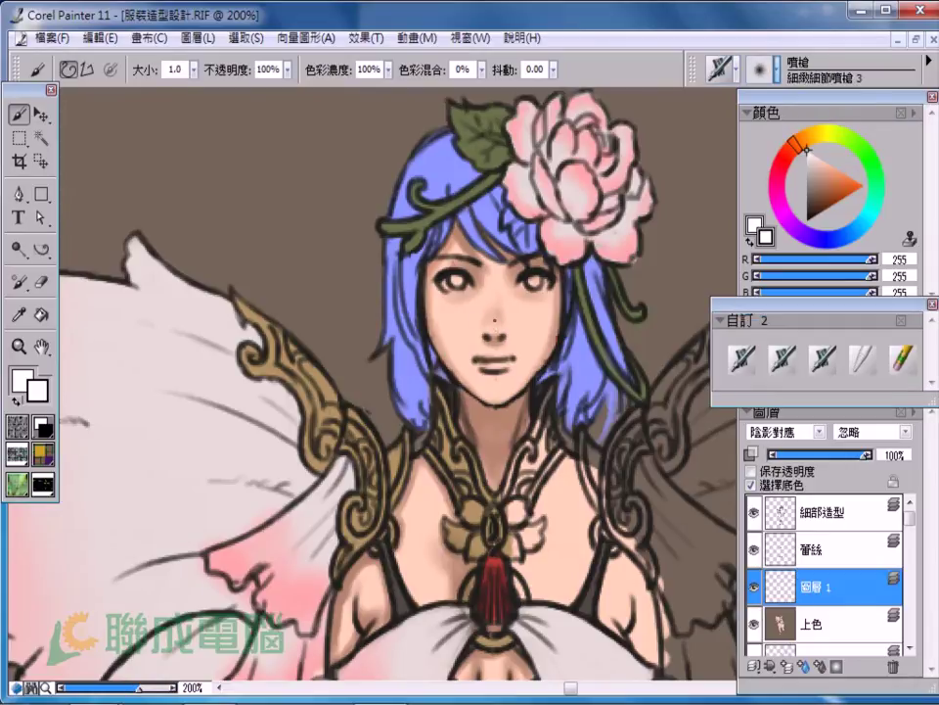
scroll(372, 382, down, 3)
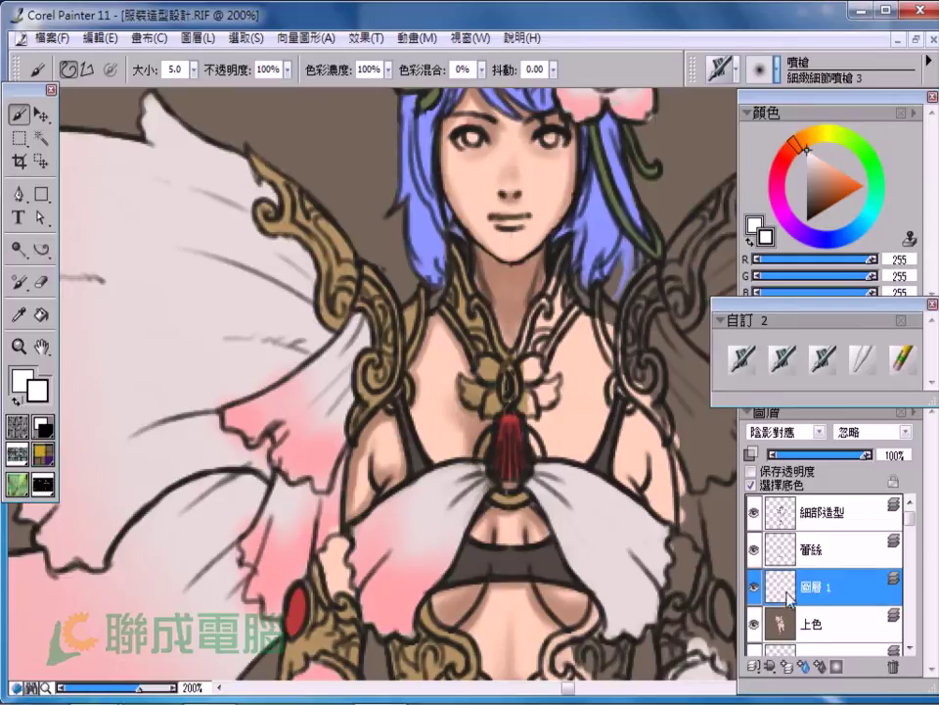
shift+click(788, 621)
scroll(494, 338, up, 6)
Enlarge the brush to about 3 and add white highlights down the figure
drag(494, 337, 499, 286)
drag(464, 319, 534, 313)
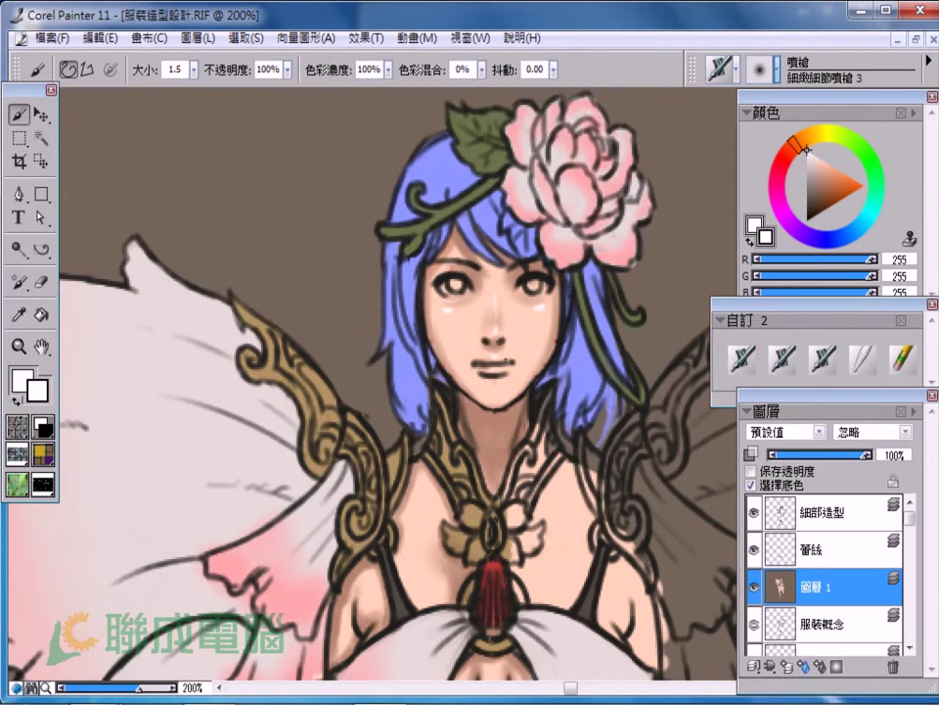
scroll(399, 394, down, 1)
scroll(426, 341, down, 2)
scroll(463, 350, down, 3)
scroll(415, 360, down, 2)
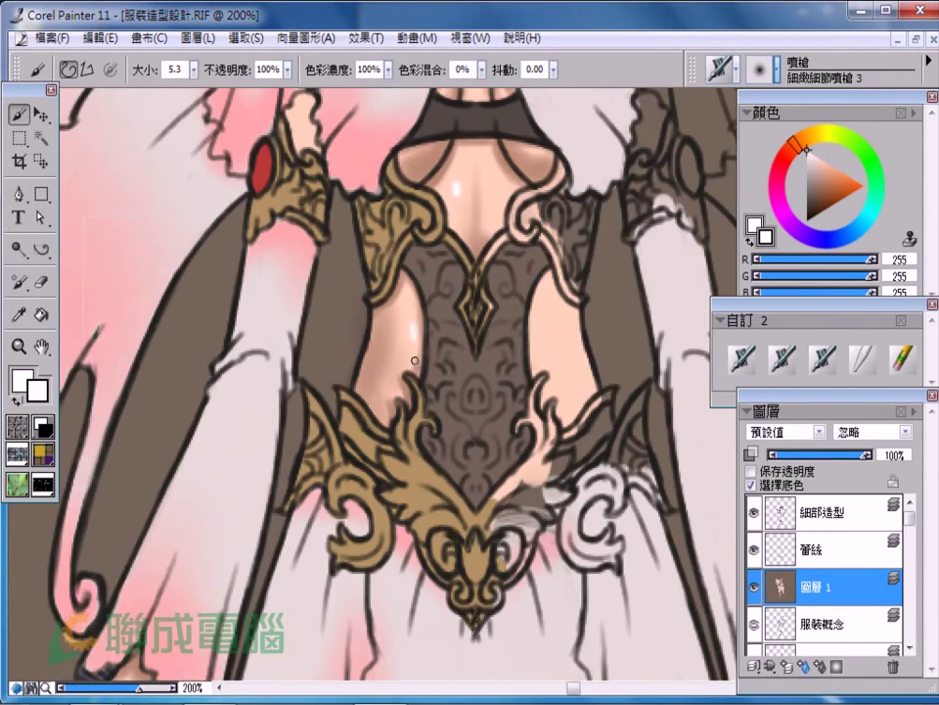
scroll(415, 360, down, 4)
scroll(250, 397, down, 4)
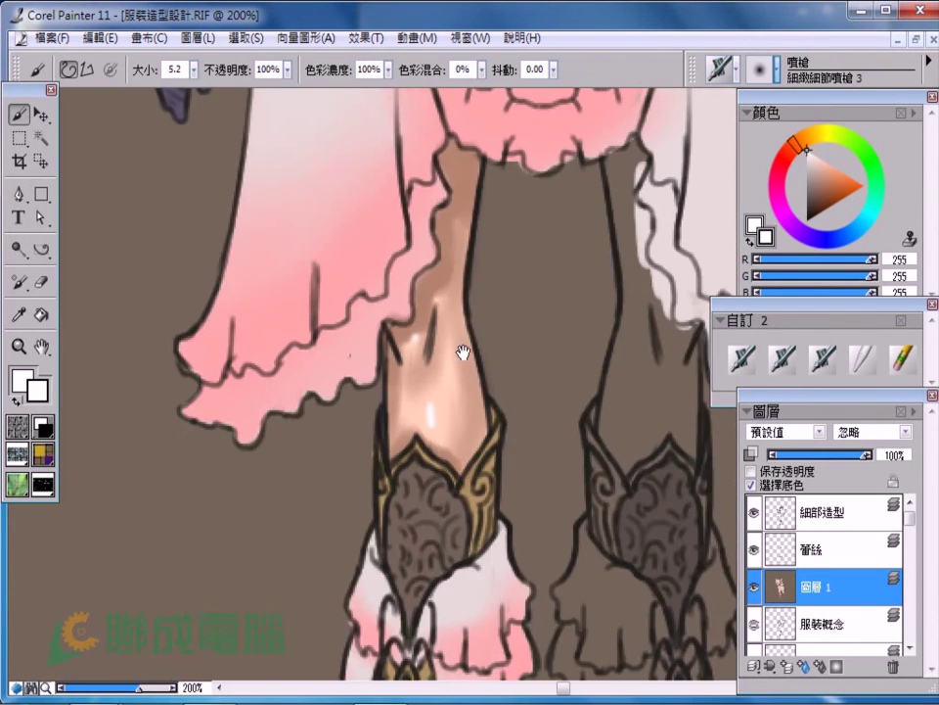
scroll(464, 357, up, 5)
scroll(483, 457, up, 2)
Sample the chest skin tone and return to the soft airbrush at 30% opacity
alt+click(441, 197)
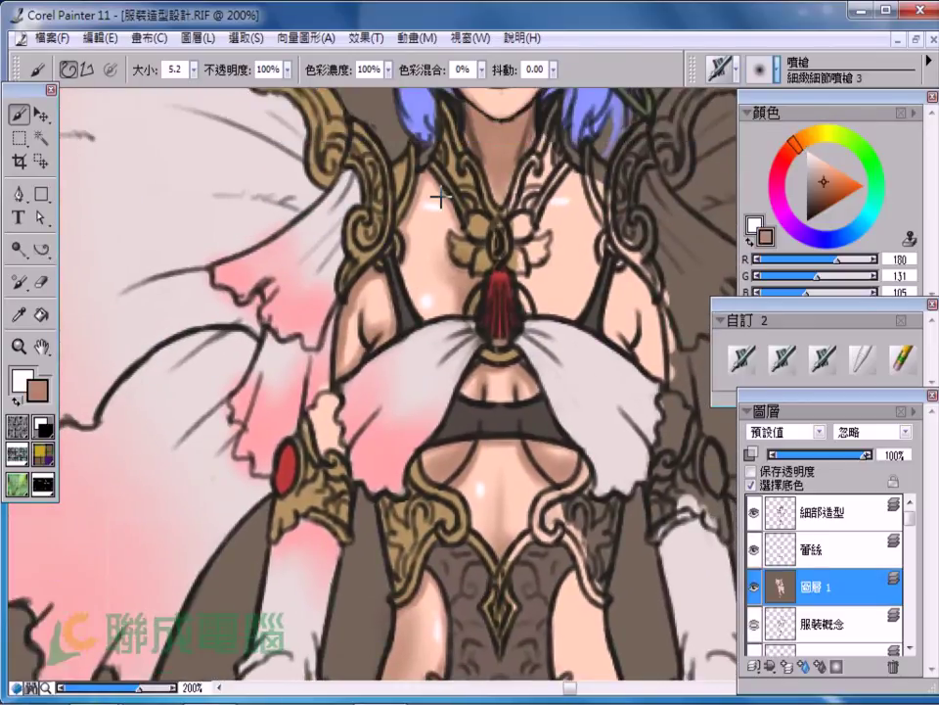
click(744, 359)
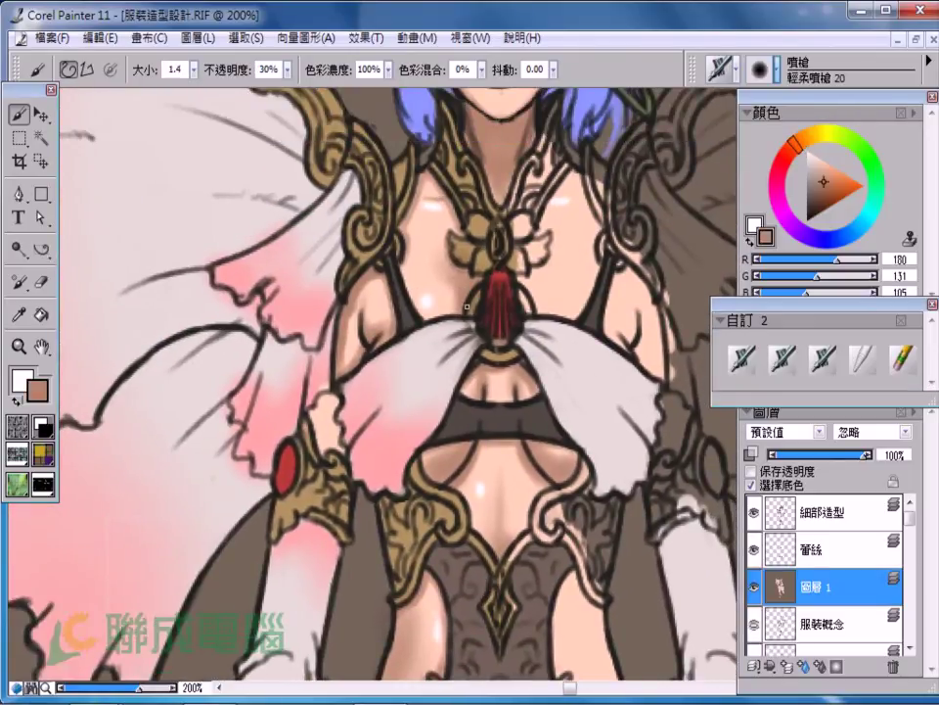
scroll(518, 189, down, 2)
scroll(548, 294, down, 1)
scroll(578, 413, up, 1)
scroll(587, 245, up, 1)
scroll(591, 299, up, 1)
Paint the lips pink-purple with a smaller brush
click(780, 208)
click(827, 162)
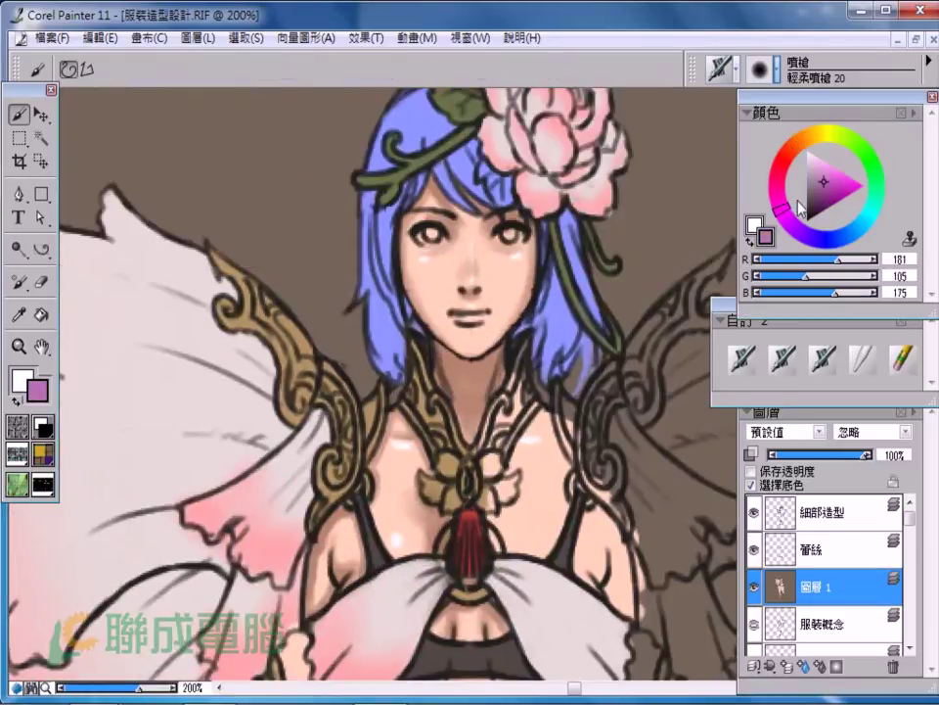
key(bracketleft)
key(bracketleft)
key(bracketleft)
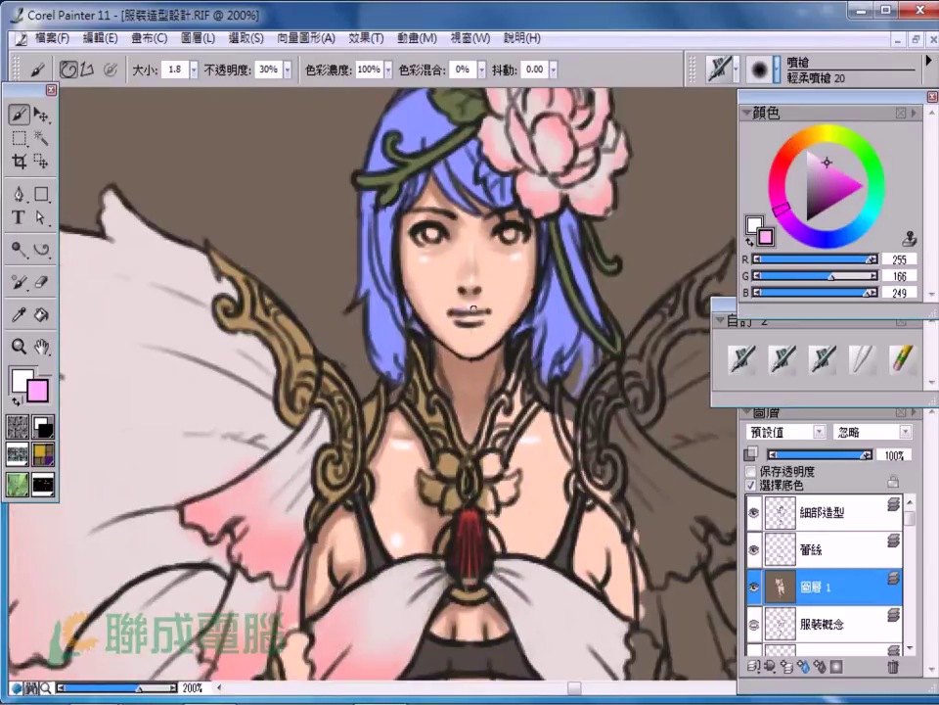
drag(477, 315, 457, 323)
Colour the irises blue-violet with white highlights, and load near-black for the pupils
click(819, 245)
click(834, 183)
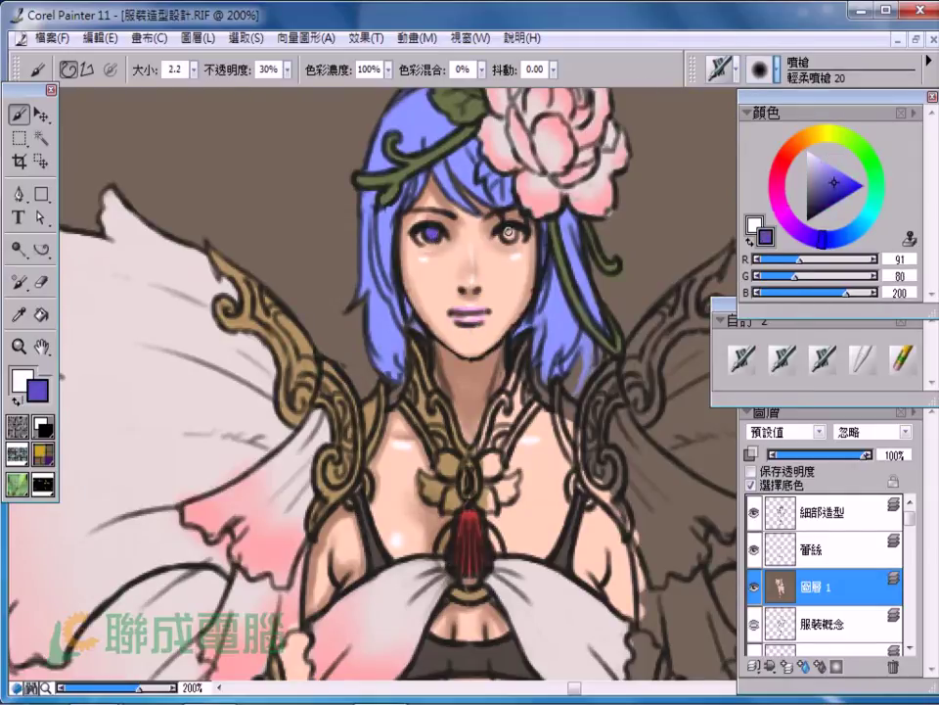
click(807, 150)
key(bracketleft)
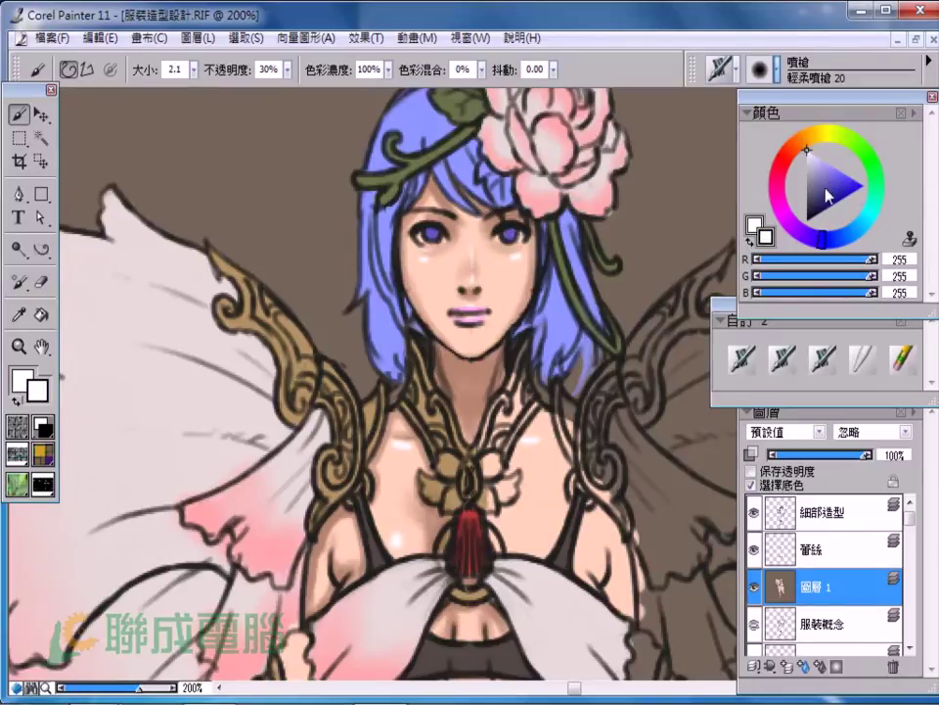
click(808, 212)
key(bracketleft)
key(bracketleft)
key(bracketleft)
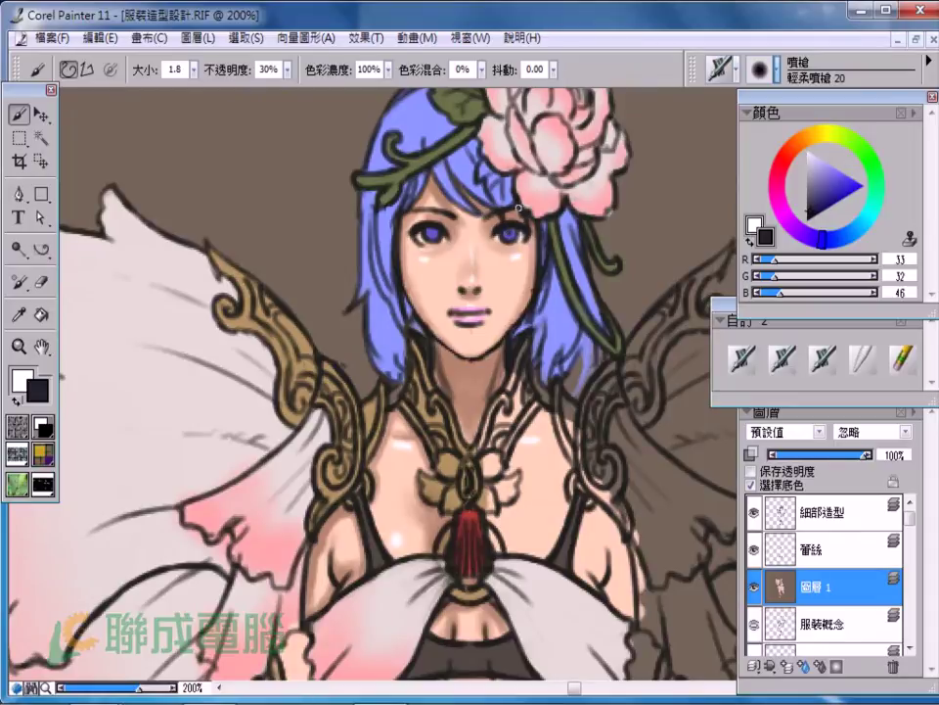
click(807, 150)
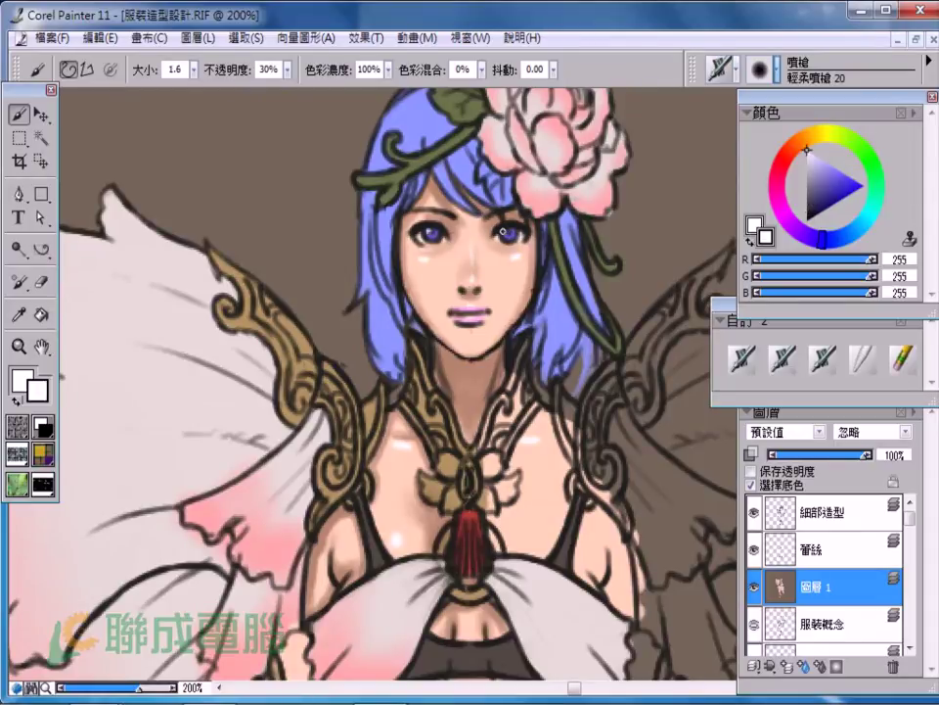
key(ctrl+minus)
key(ctrl+minus)
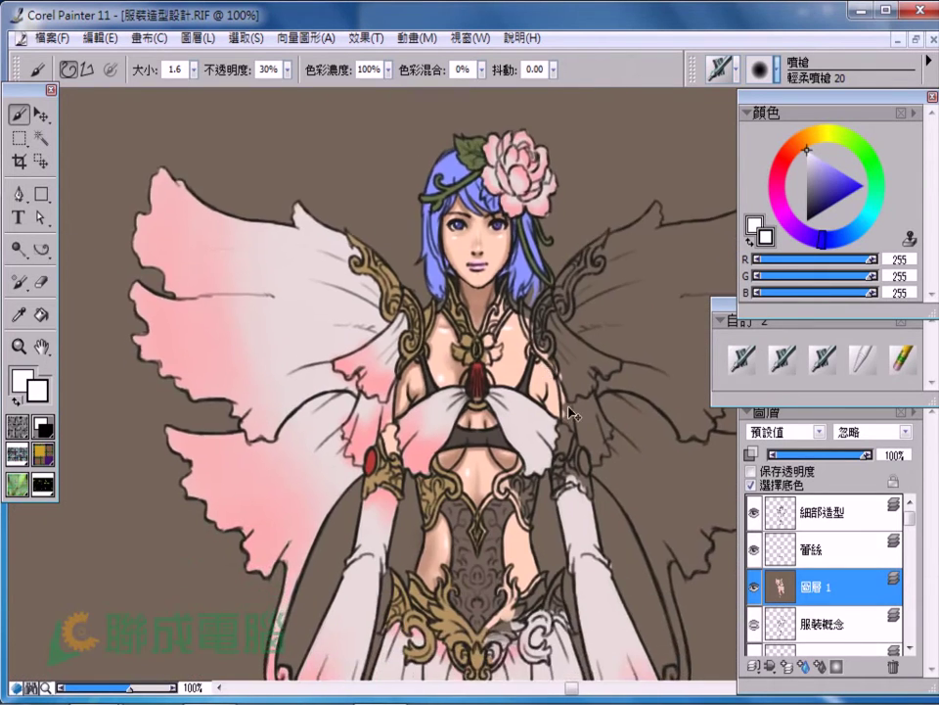
key(ctrl+minus)
key(ctrl+minus)
drag(519, 604, 501, 320)
key(ctrl+plus)
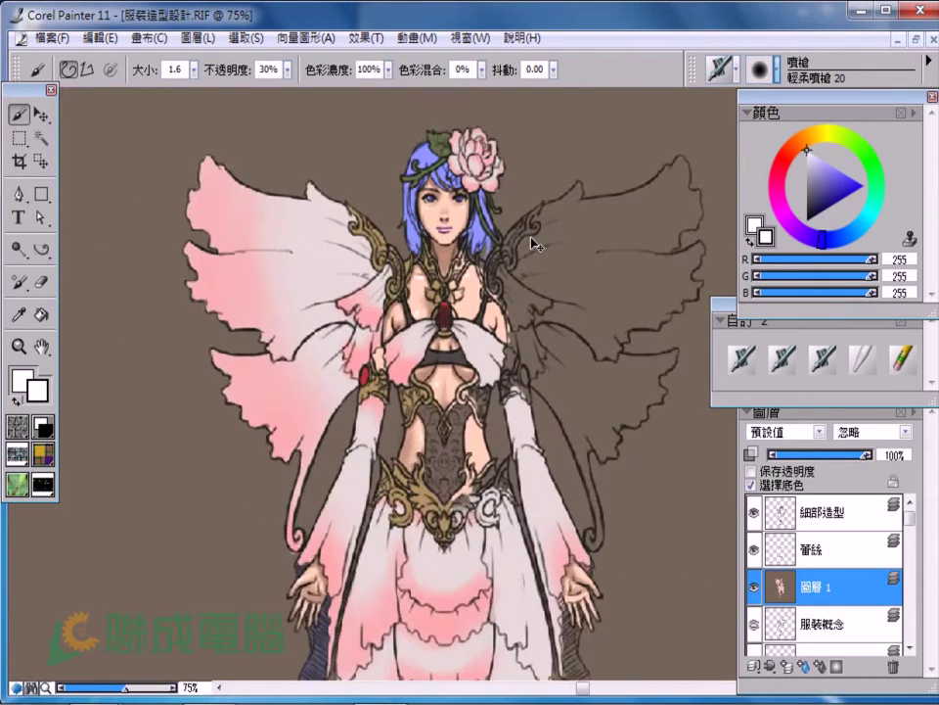
key(ctrl+plus)
key(ctrl+plus)
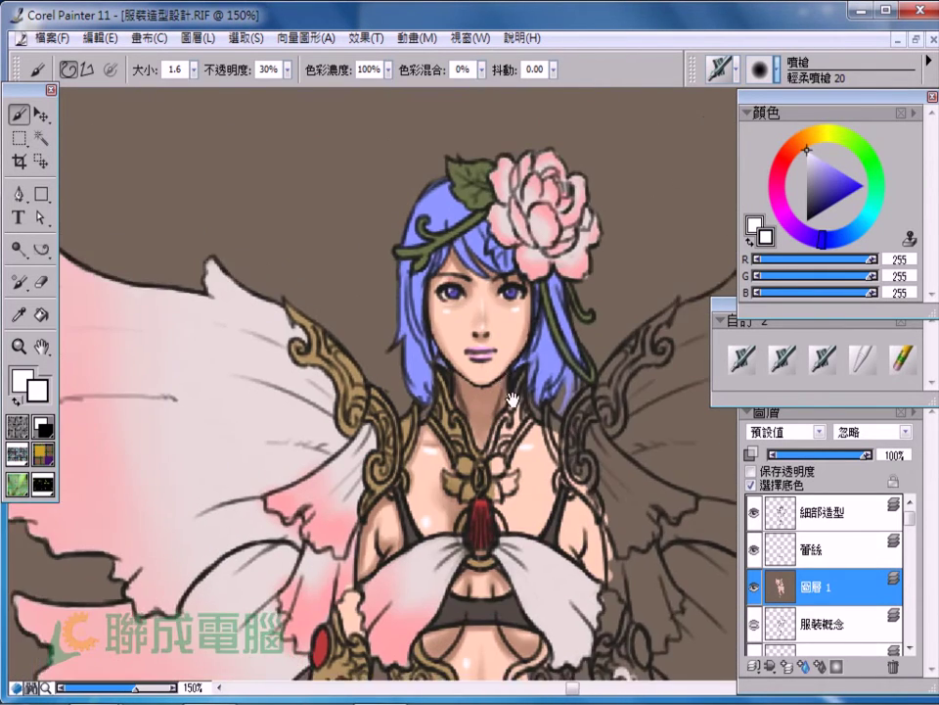
key(ctrl+plus)
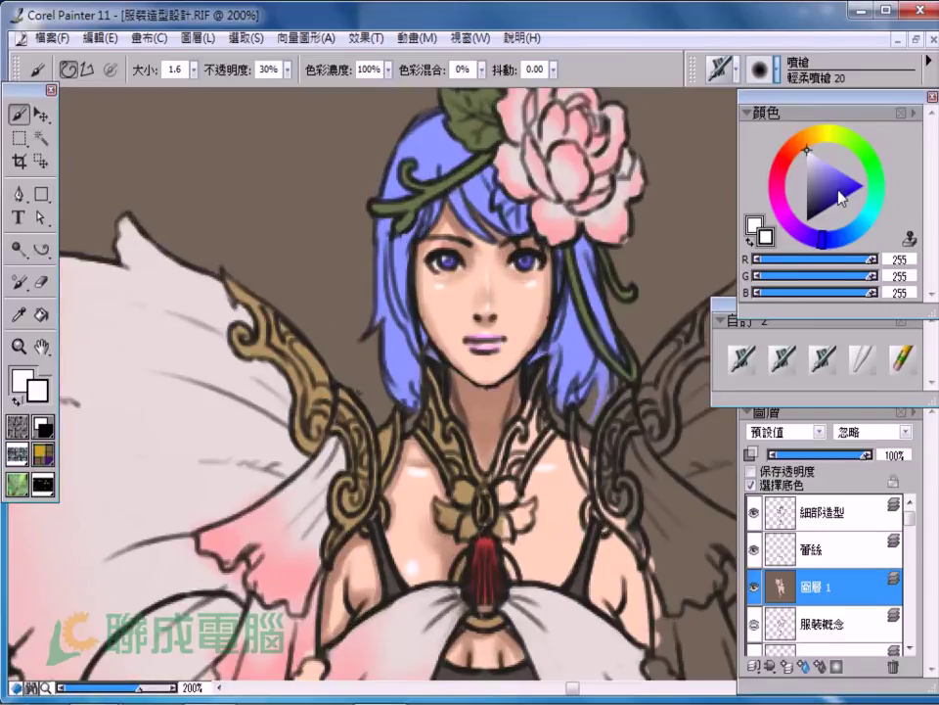
click(825, 193)
Paint greyish blue-violet strands along the left, lower and right edges of the hair
click(819, 191)
key(bracketright)
key(bracketright)
key(bracketright)
mouse_move(385, 258)
mouse_down()
mouse_move(381, 241)
mouse_move(386, 310)
mouse_move(411, 339)
mouse_move(405, 240)
mouse_up()
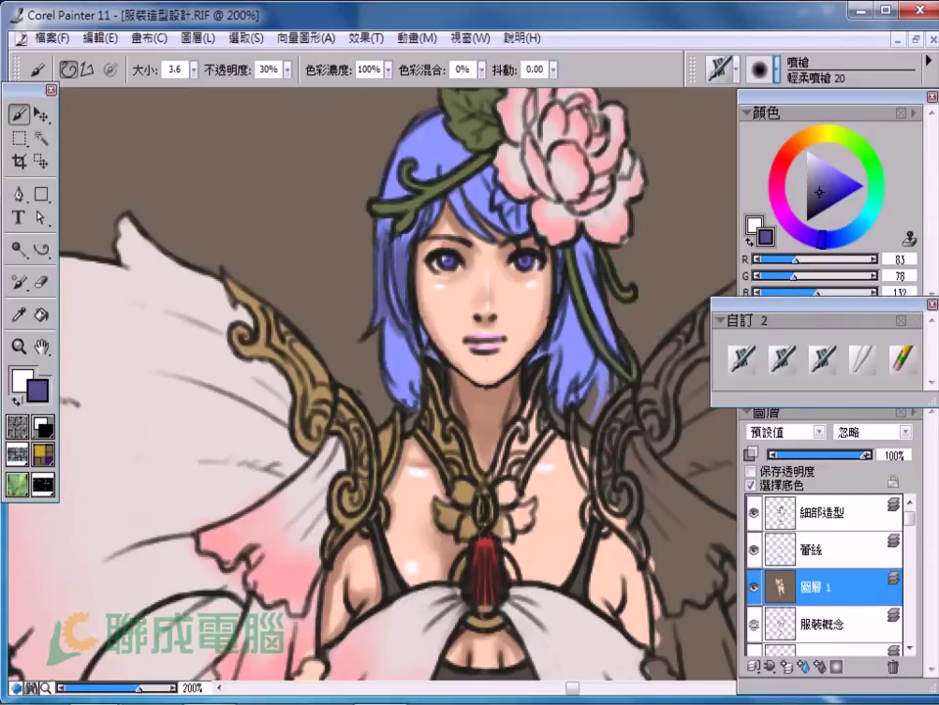
drag(418, 337, 425, 343)
drag(396, 297, 418, 385)
mouse_move(411, 329)
mouse_down()
mouse_move(409, 385)
mouse_move(425, 390)
mouse_up()
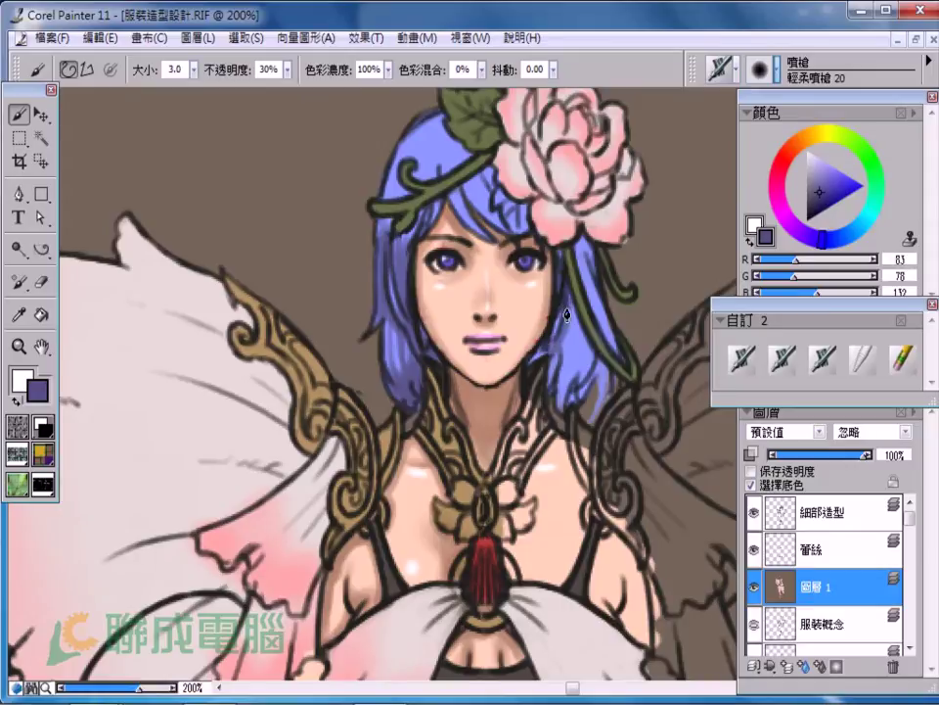
key(bracketright)
drag(572, 305, 606, 362)
mouse_move(576, 313)
mouse_down()
mouse_move(607, 367)
mouse_move(599, 391)
mouse_up()
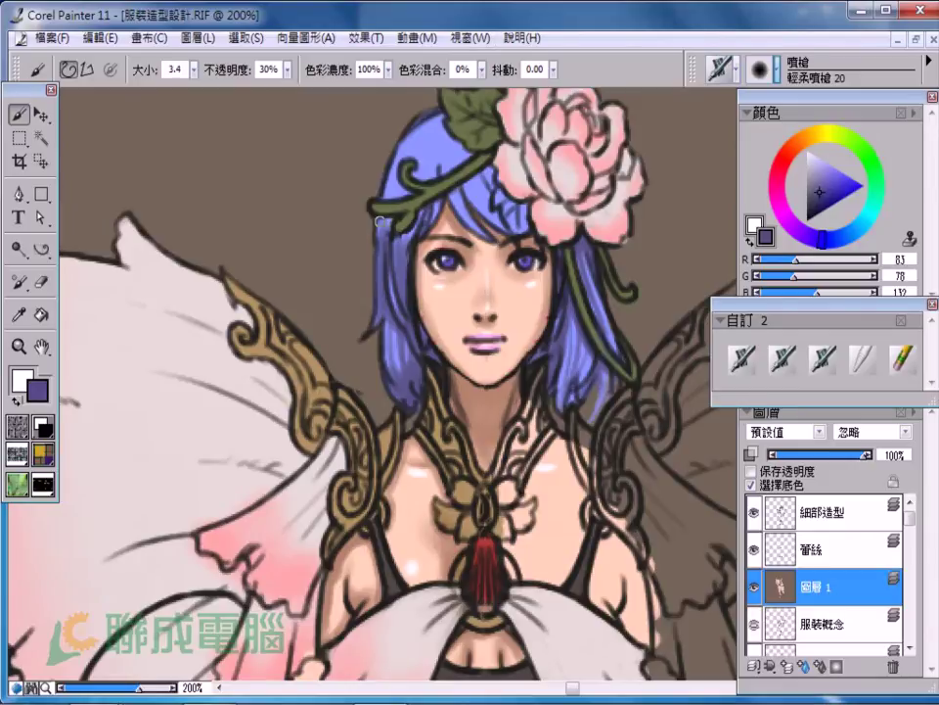
key(bracketleft)
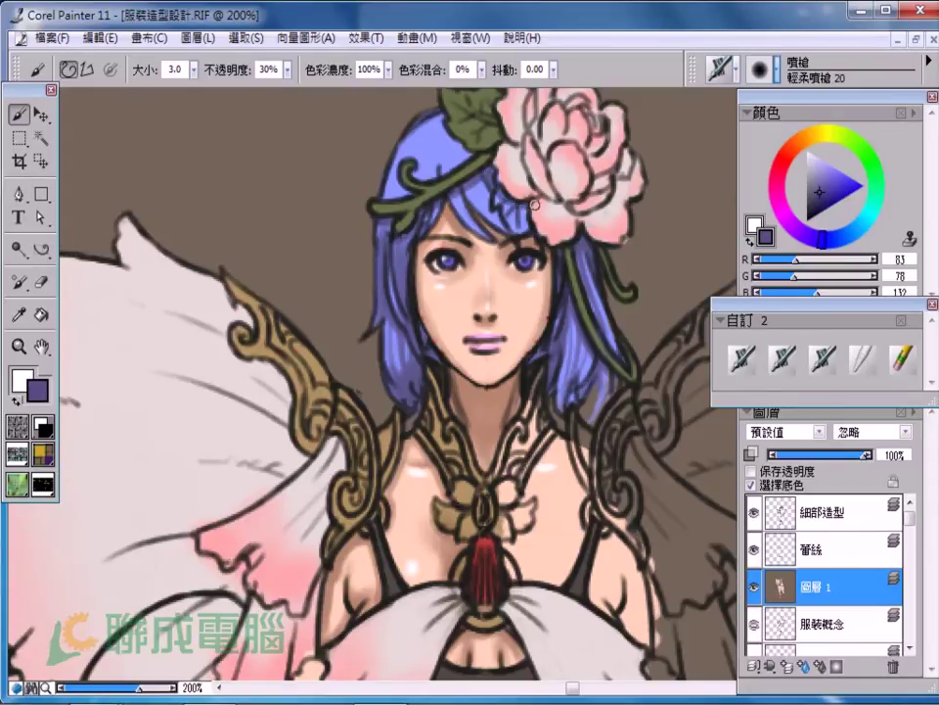
key(bracketright)
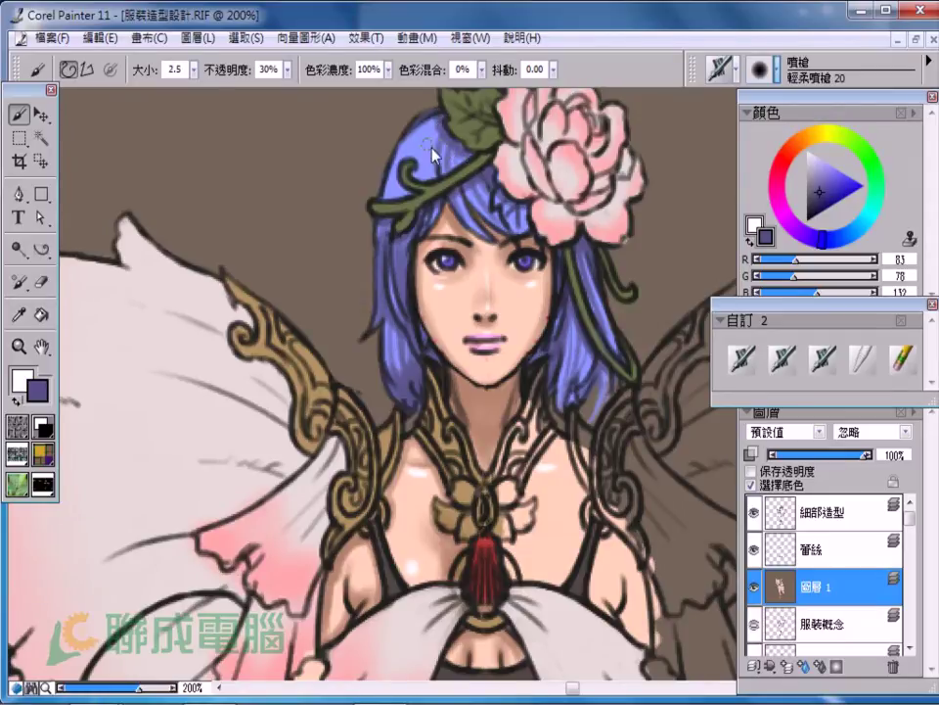
key(bracketleft)
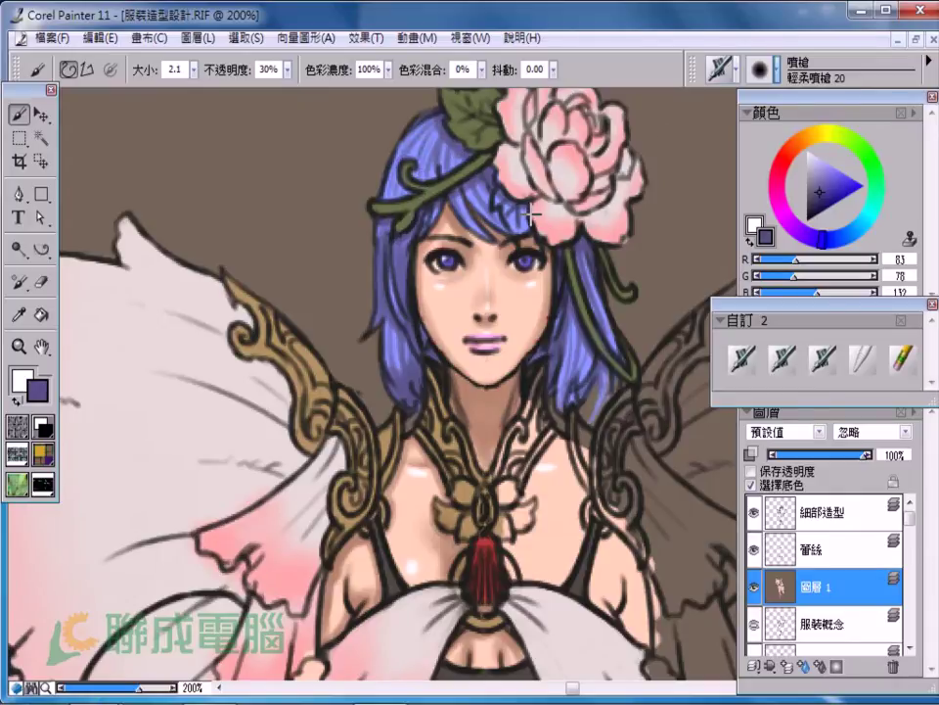
Sample the wreath's leaf green, zoom out, and add layer 圖層 2 with 陰影對應 compositing
alt+click(470, 121)
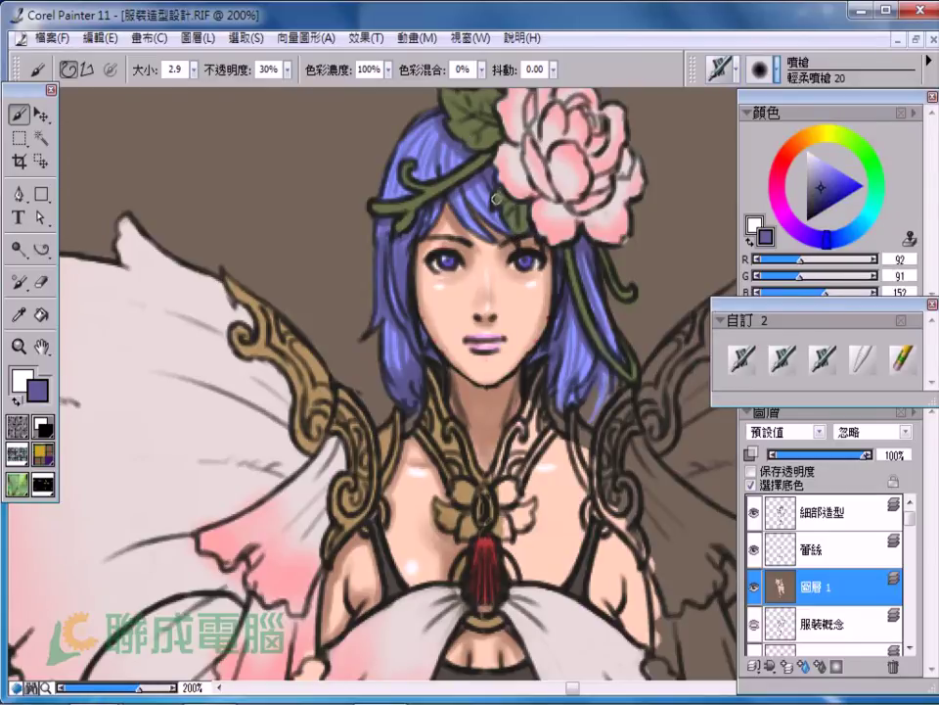
key(ctrl+minus)
key(ctrl+shift+n)
click(783, 431)
click(799, 293)
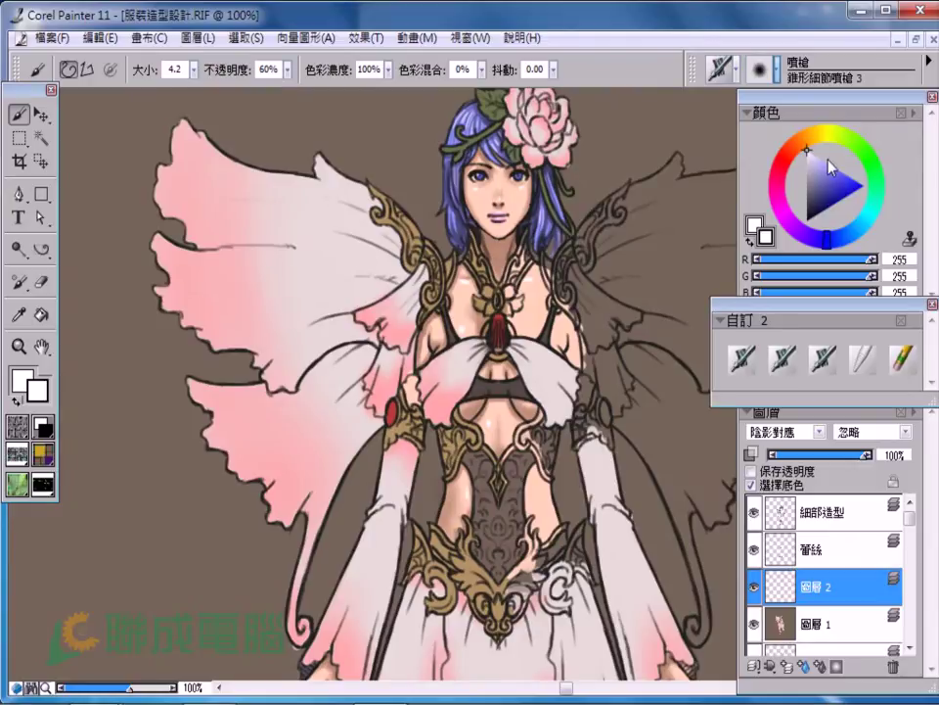
Load a pale beige at 20% opacity and paint soft shading across the left wing
click(795, 143)
key(bracketright)
key(bracketright)
key(bracketright)
click(812, 168)
drag(201, 238, 294, 234)
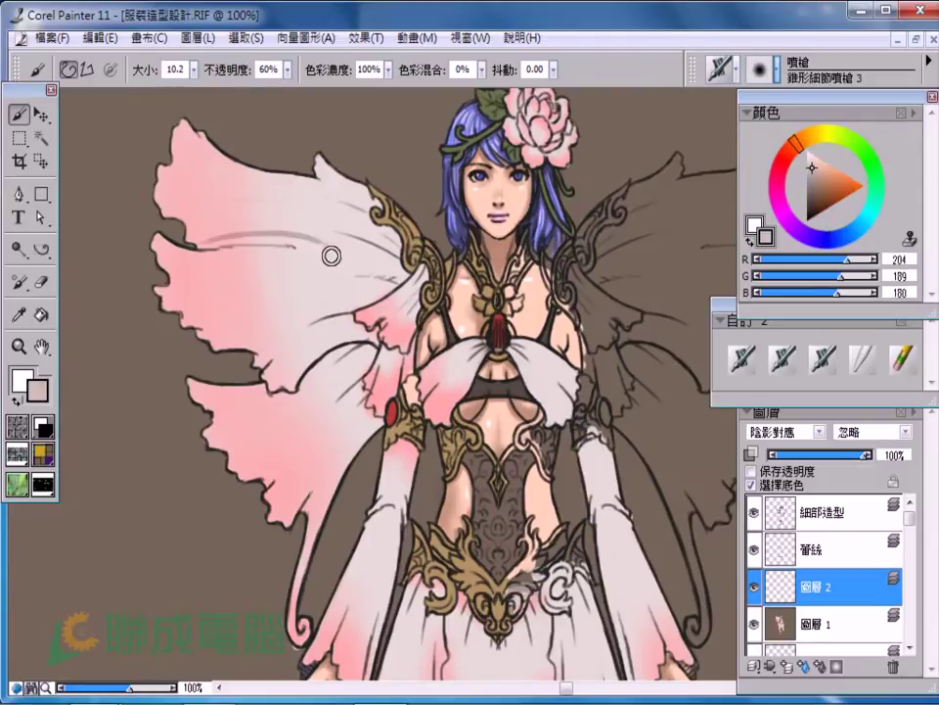
key(bracketright)
key(bracketright)
key(bracketright)
key(2)
drag(203, 243, 292, 241)
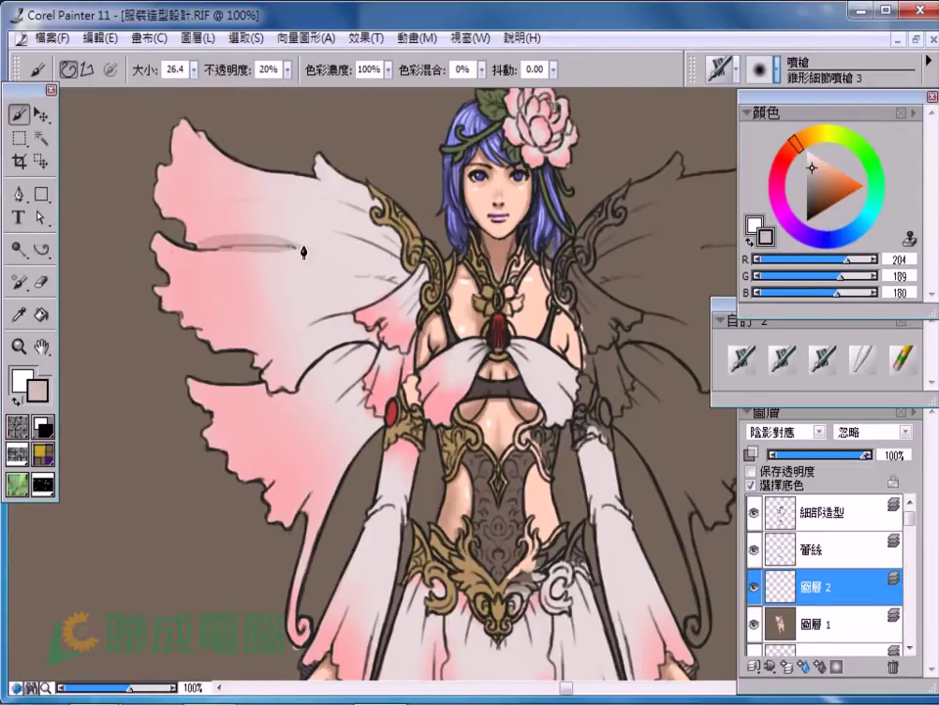
Add more shading strokes on the left wing, undoing the grey streaks on the lower wing
key(bracketleft)
key(bracketleft)
key(bracketleft)
key(bracketright)
drag(178, 293, 387, 274)
key(bracketright)
scroll(303, 350, down, 1)
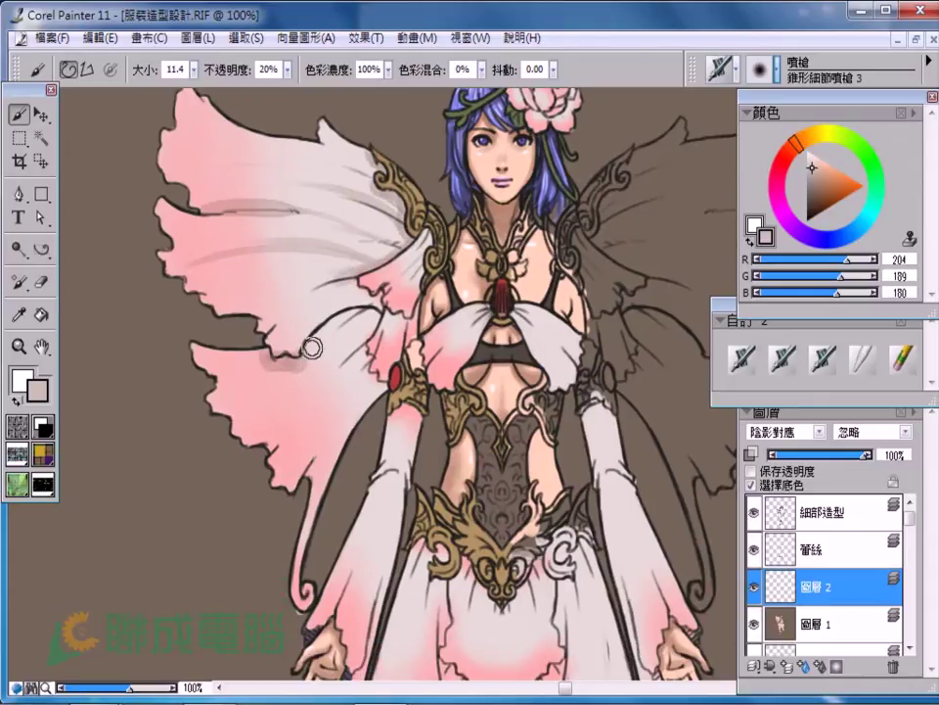
key(bracketleft)
key(bracketleft)
key(bracketright)
key(bracketright)
drag(283, 420, 347, 347)
key(bracketright)
key(bracketright)
key(bracketright)
key(ctrl+z)
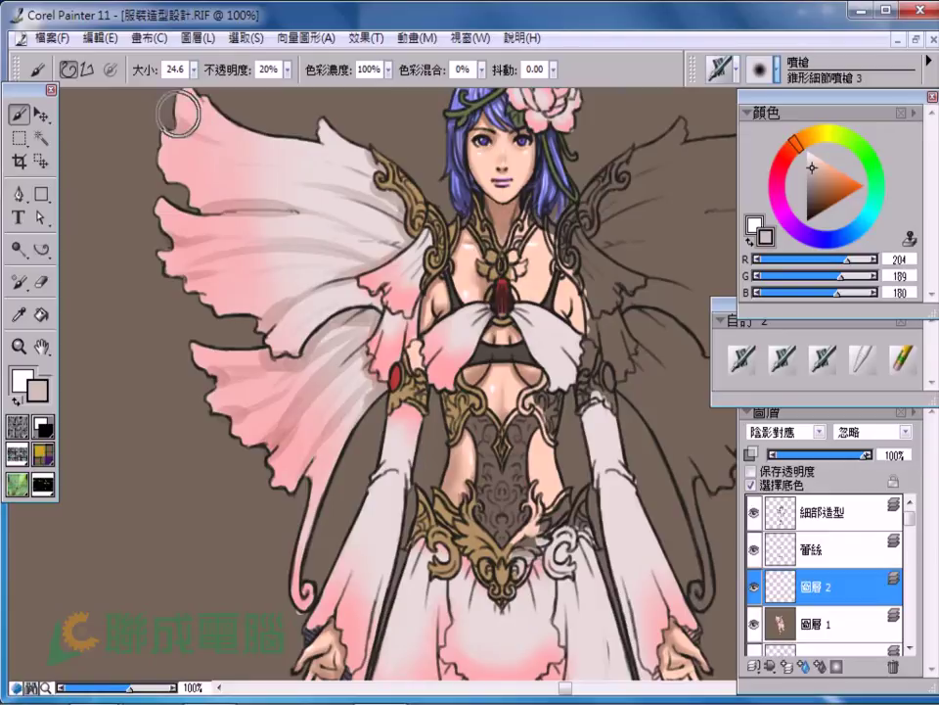
Pan from the left wing down to the sleeves and skirt, fine-tuning the brush size
drag(186, 137, 103, 127)
key(bracketleft)
key(bracketleft)
key(bracketleft)
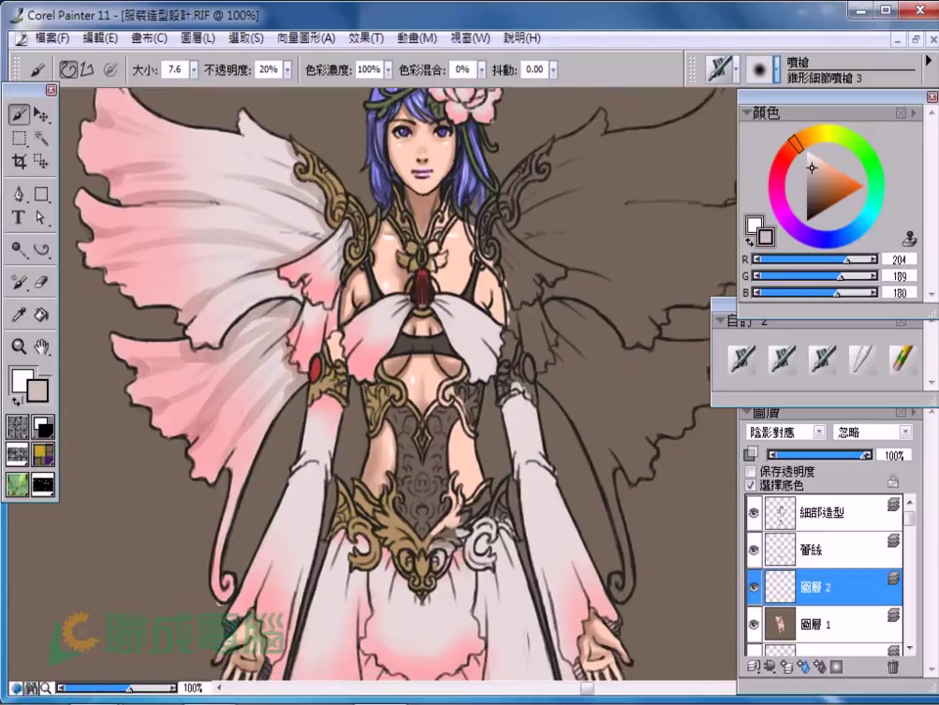
key(bracketleft)
key(bracketright)
drag(256, 257, 283, 172)
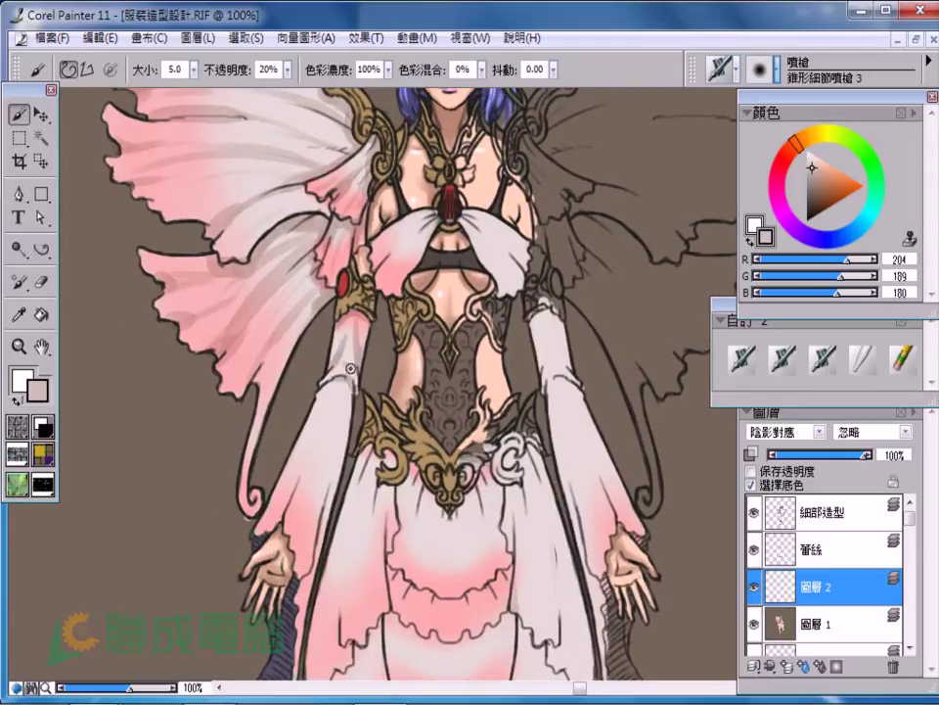
drag(332, 430, 347, 343)
Resize the airbrush while moving over the lower skirt, left sleeve and upper body
key(bracketleft)
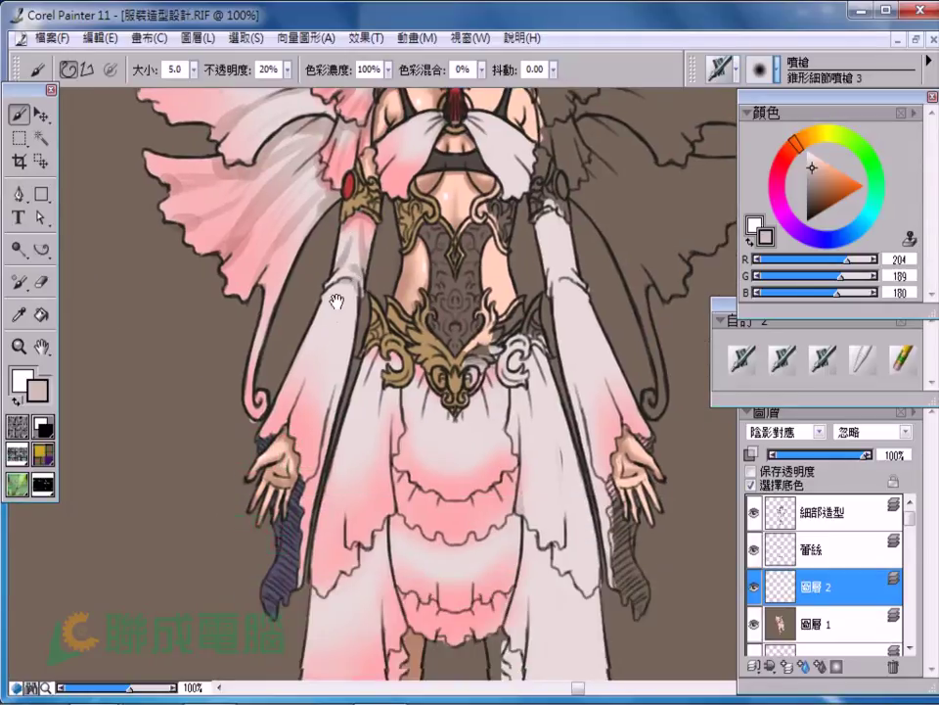
key(bracketright)
key(bracketright)
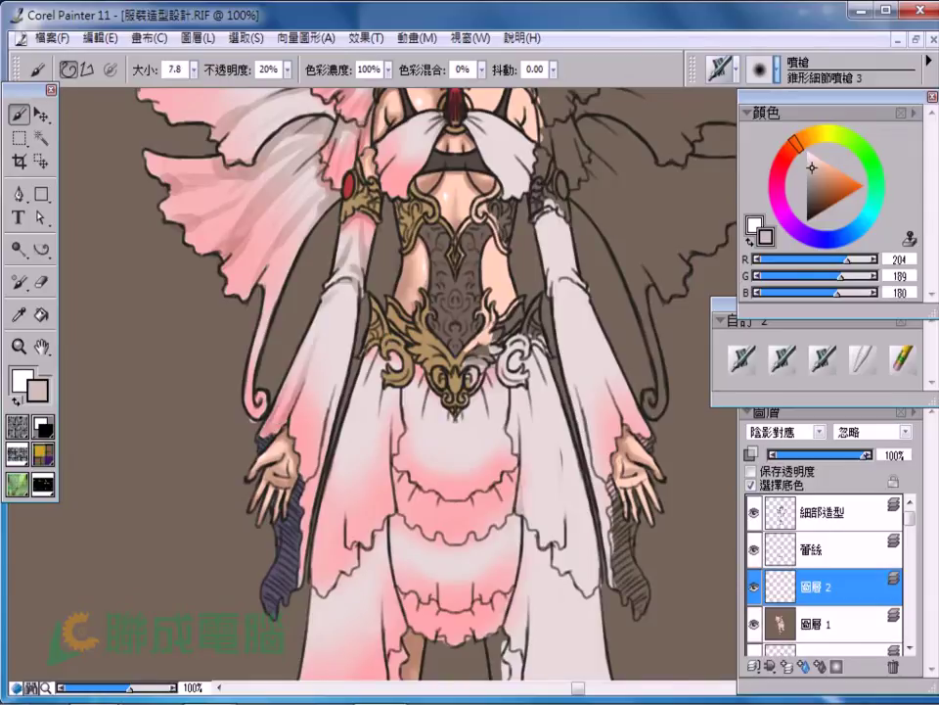
key(bracketleft)
key(bracketright)
key(bracketright)
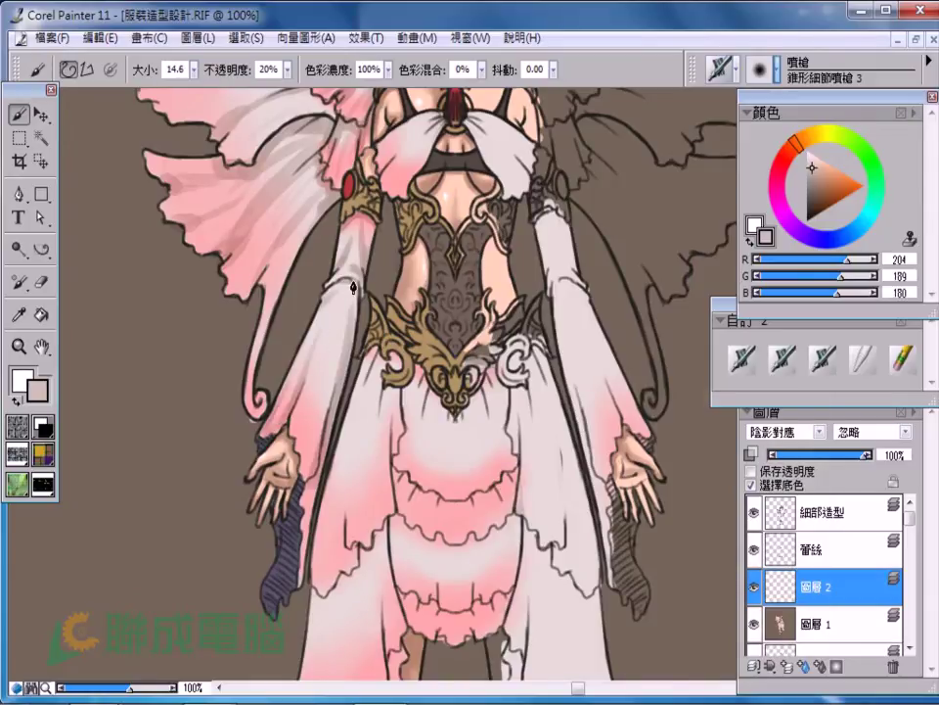
drag(325, 451, 321, 412)
key(bracketright)
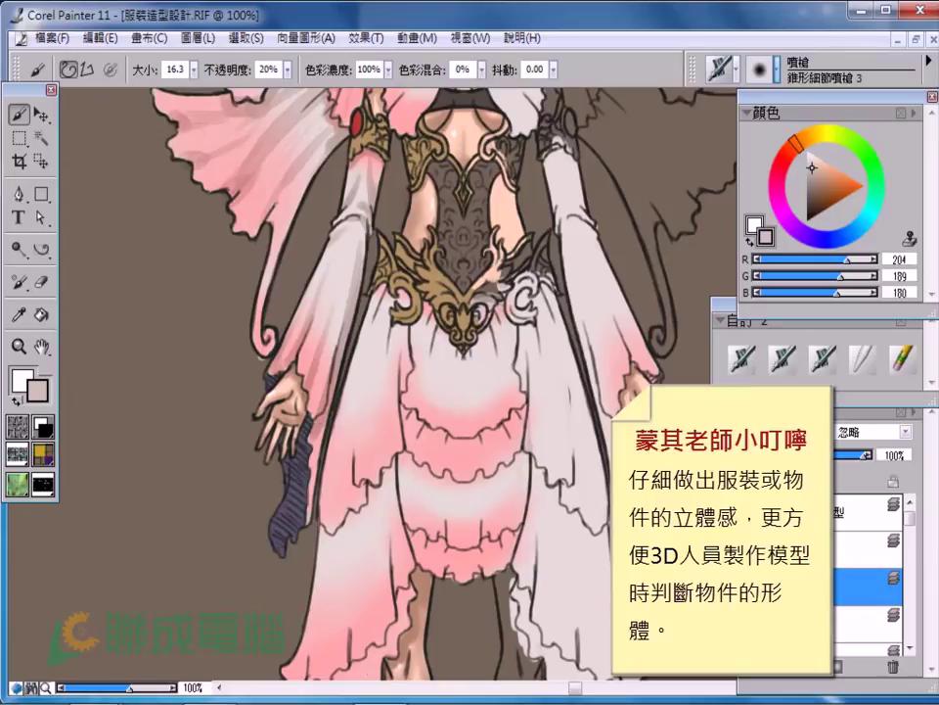
drag(392, 228, 304, 311)
key(bracketleft)
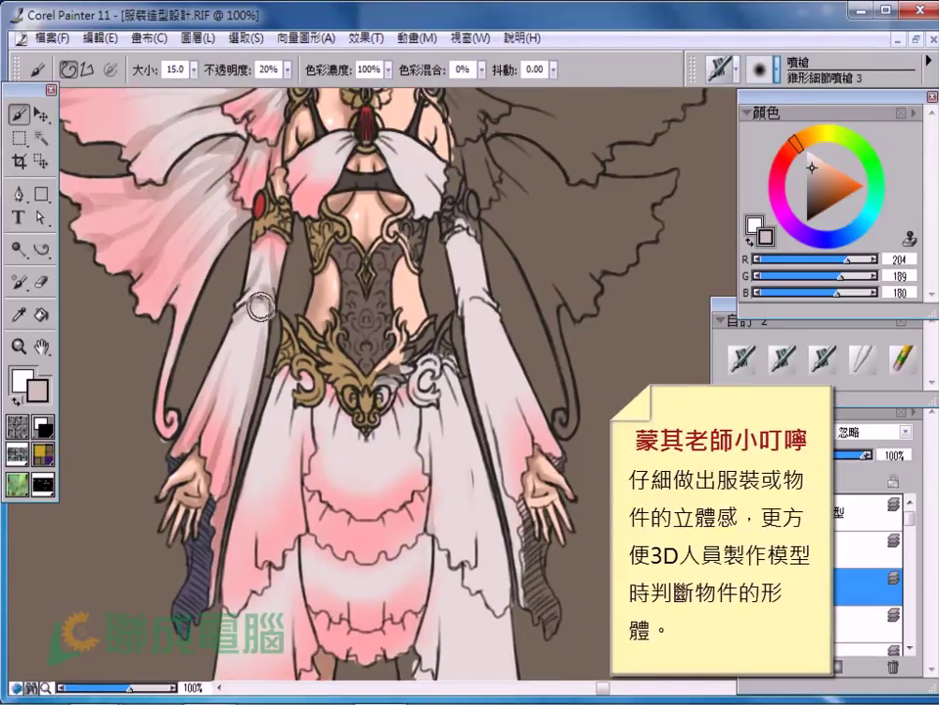
drag(256, 156, 259, 88)
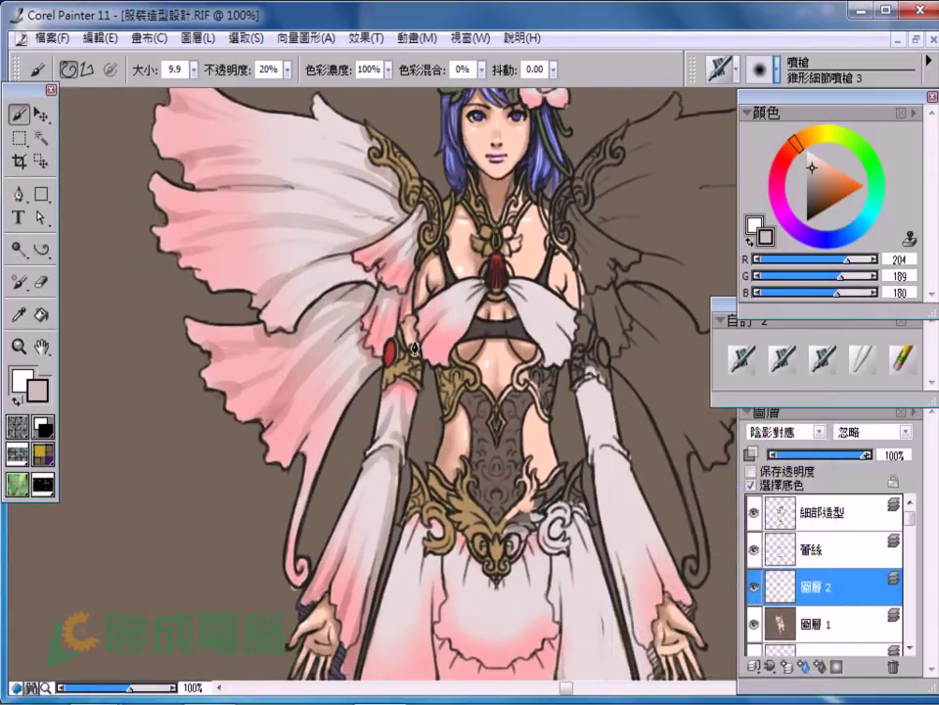
Scroll down to the skirt ruffles and shrink the airbrush for detail shading
key(bracketleft)
key(bracketleft)
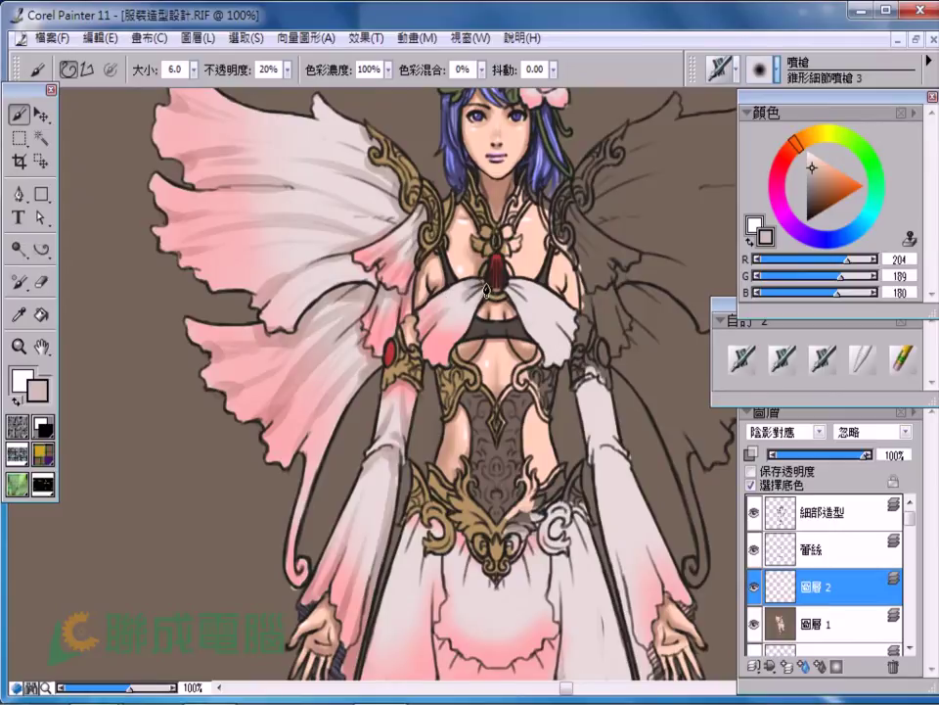
scroll(483, 356, down, 3)
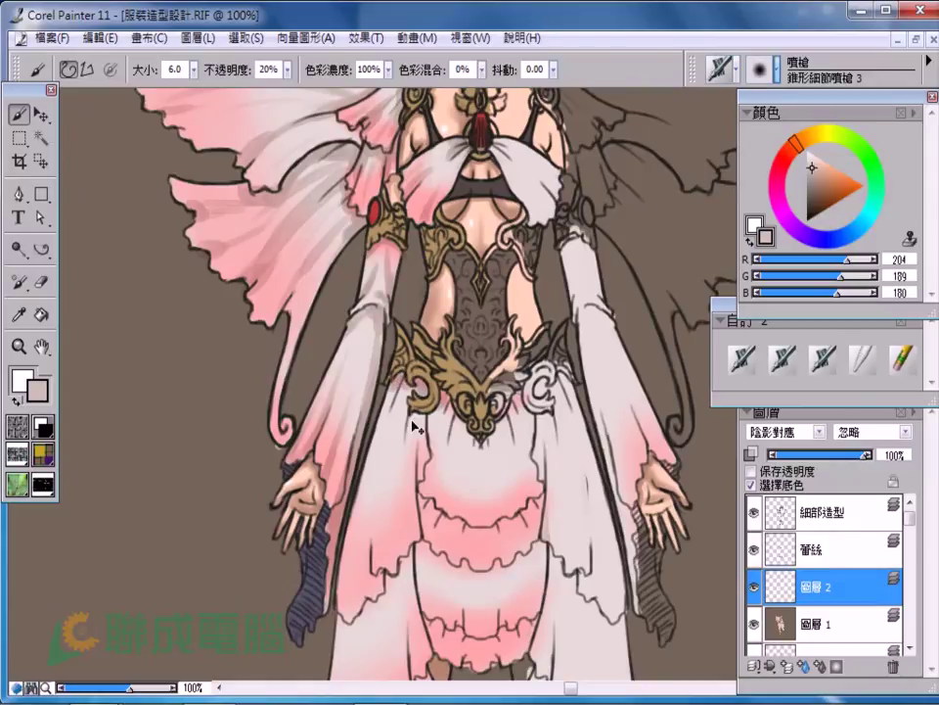
scroll(480, 445, down, 2)
key(bracketright)
key(bracketleft)
key(bracketleft)
key(bracketleft)
key(bracketleft)
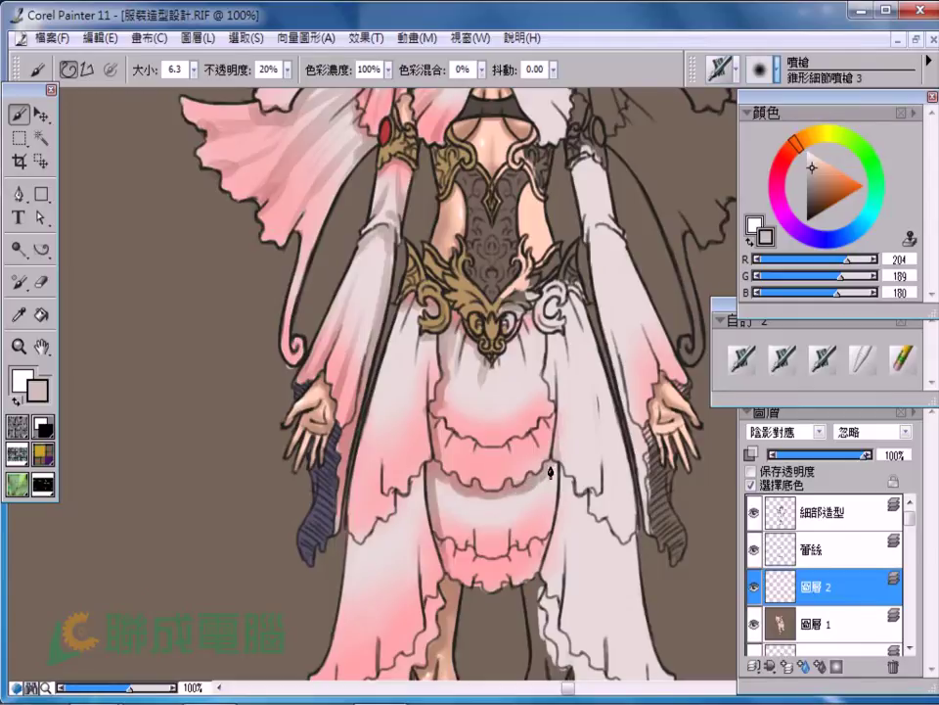
scroll(505, 558, down, 2)
Adjust the airbrush size for broader shading under the ruffle tiers
key(bracketright)
key(bracketright)
key(bracketleft)
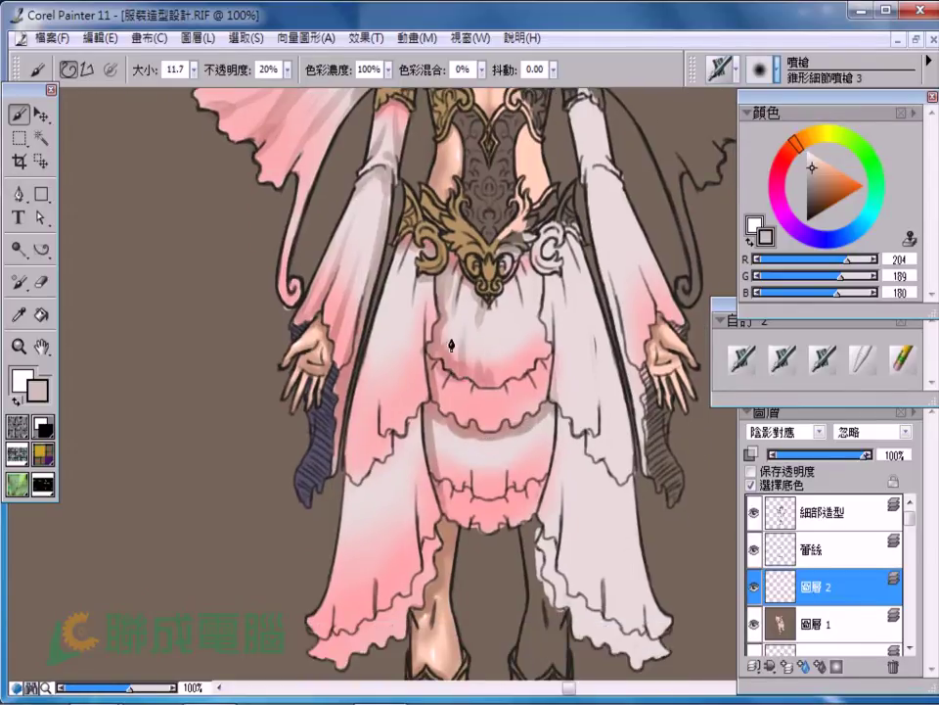
key(bracketleft)
key(bracketleft)
key(bracketleft)
key(bracketright)
key(bracketright)
key(bracketright)
key(bracketleft)
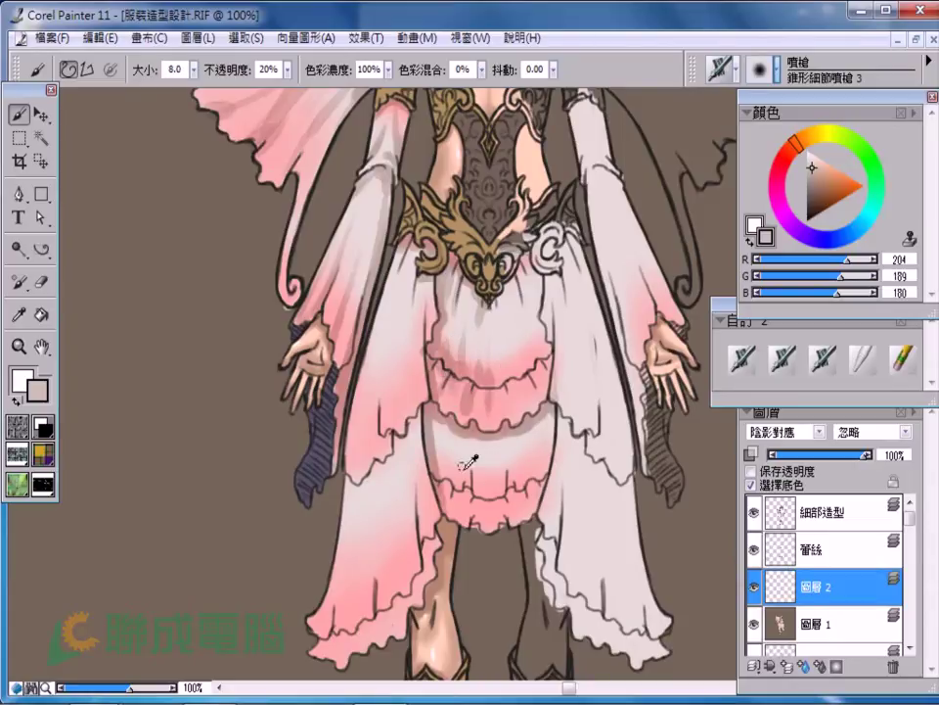
key(bracketright)
key(bracketright)
key(bracketright)
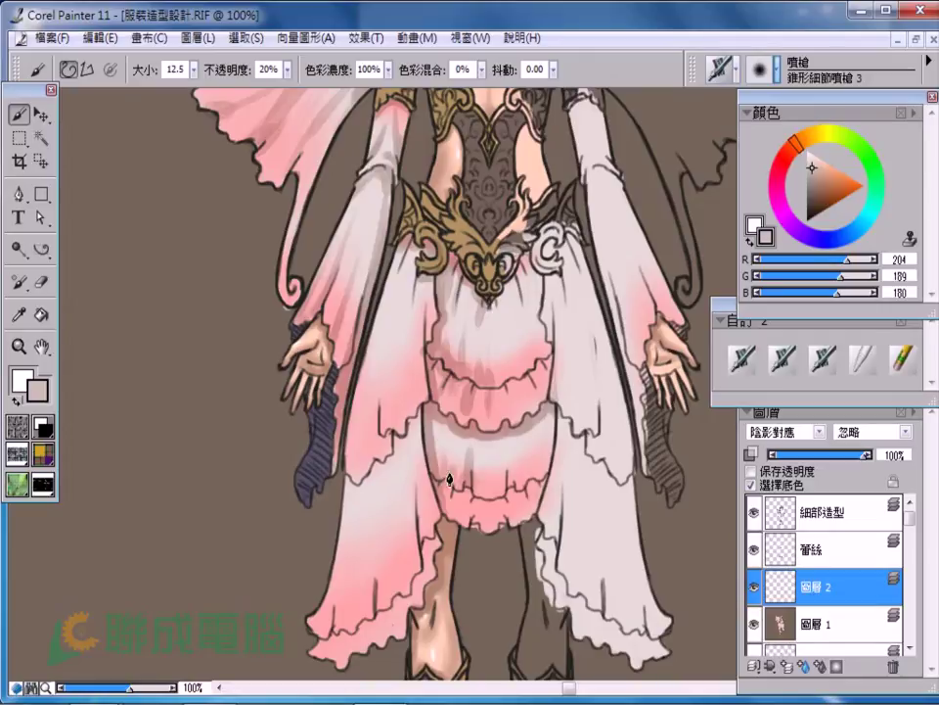
key(bracketright)
Move across the lower skirt toward its left side, resizing the airbrush
drag(502, 419, 488, 388)
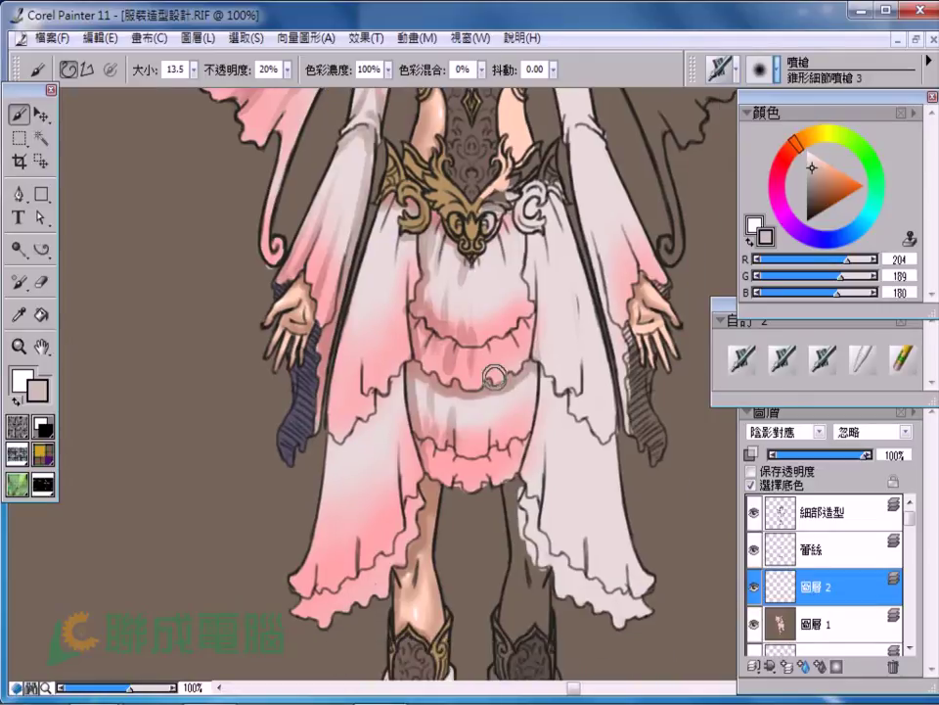
key(bracketleft)
key(bracketleft)
key(bracketleft)
key(bracketleft)
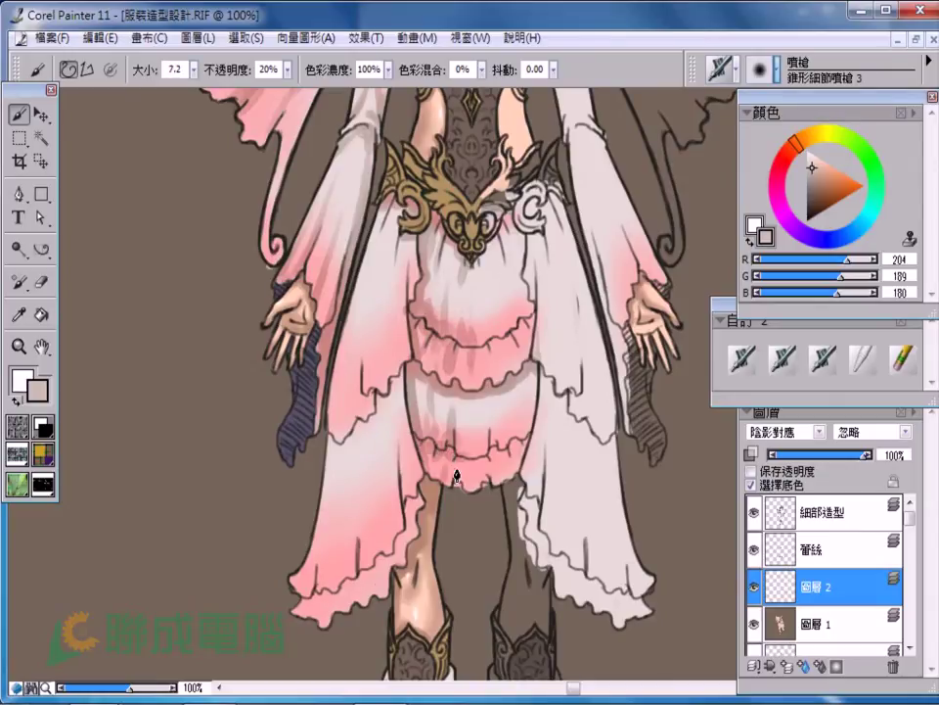
drag(480, 493, 498, 507)
key(bracketleft)
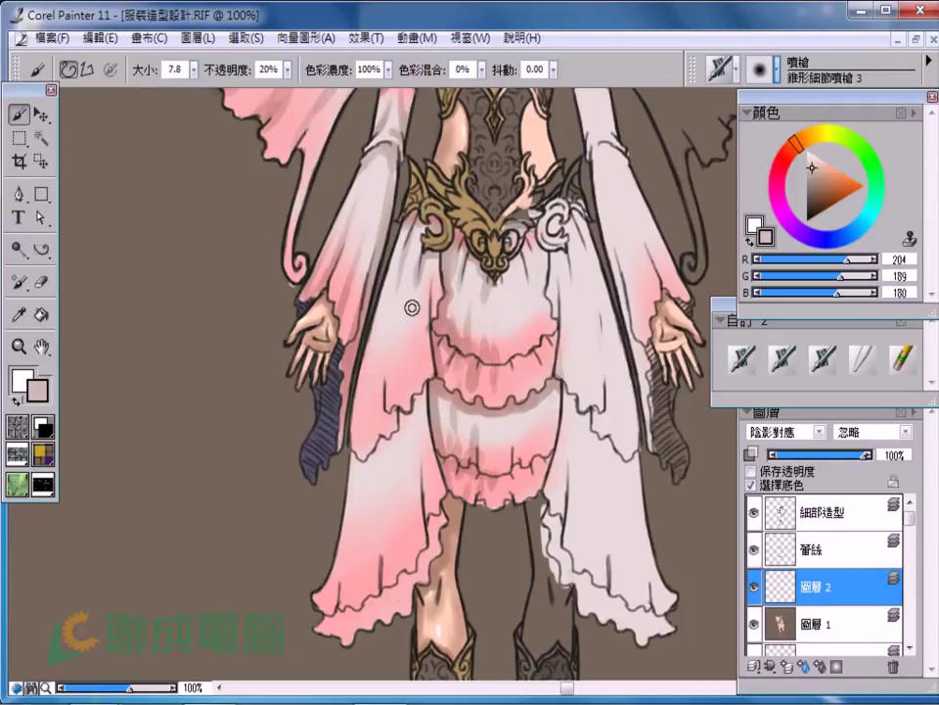
key(bracketright)
key(bracketright)
key(bracketright)
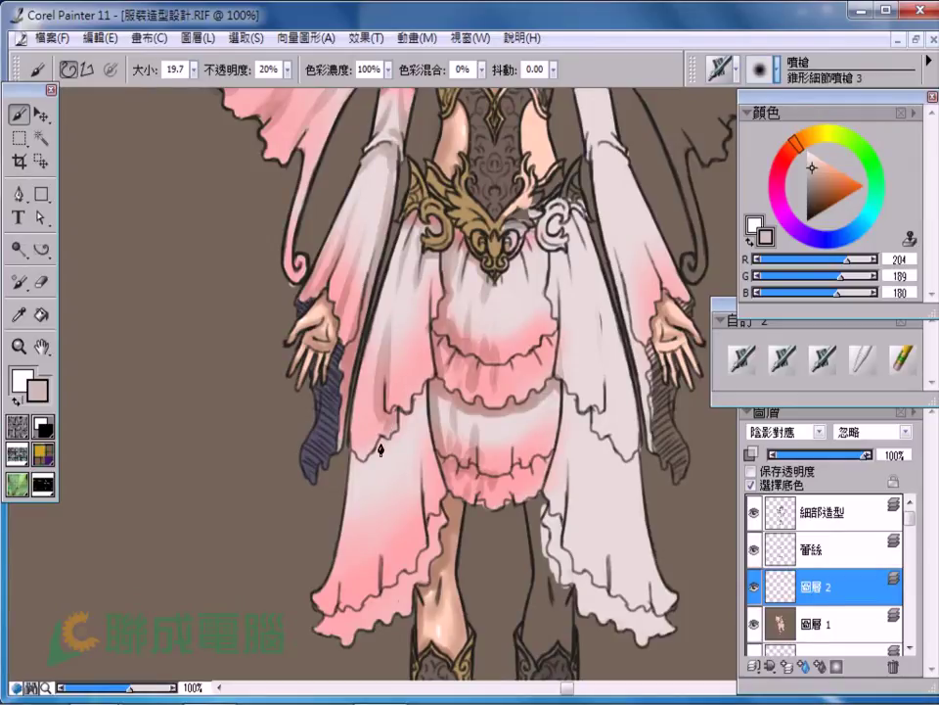
Bring the legs and skirt hem into view and size the airbrush for the hem
drag(403, 464, 353, 377)
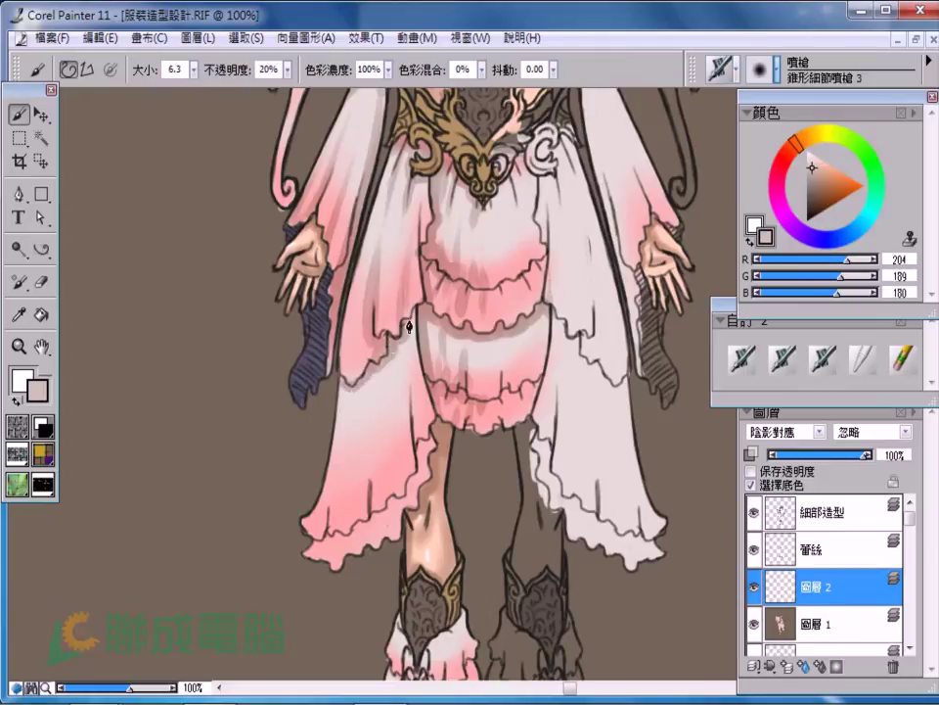
drag(358, 408, 367, 387)
key(bracketright)
key(bracketright)
key(bracketright)
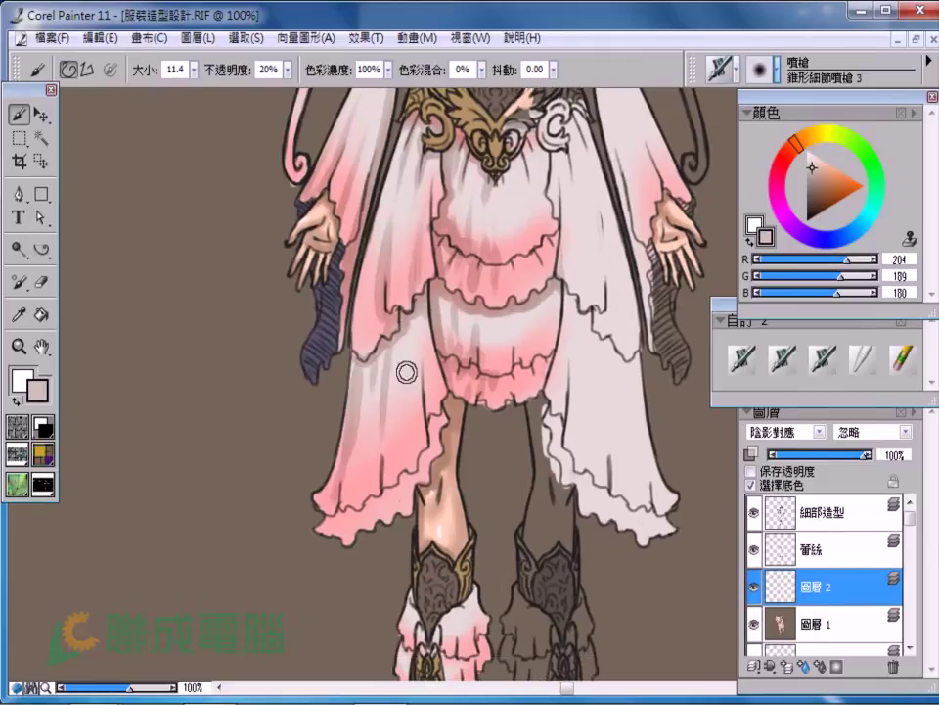
key(bracketleft)
key(bracketleft)
key(bracketleft)
key(bracketright)
Zoom out to the whole figure, then zoom in to check the boots
scroll(352, 392, down, 2)
key(ctrl+minus)
key(ctrl+minus)
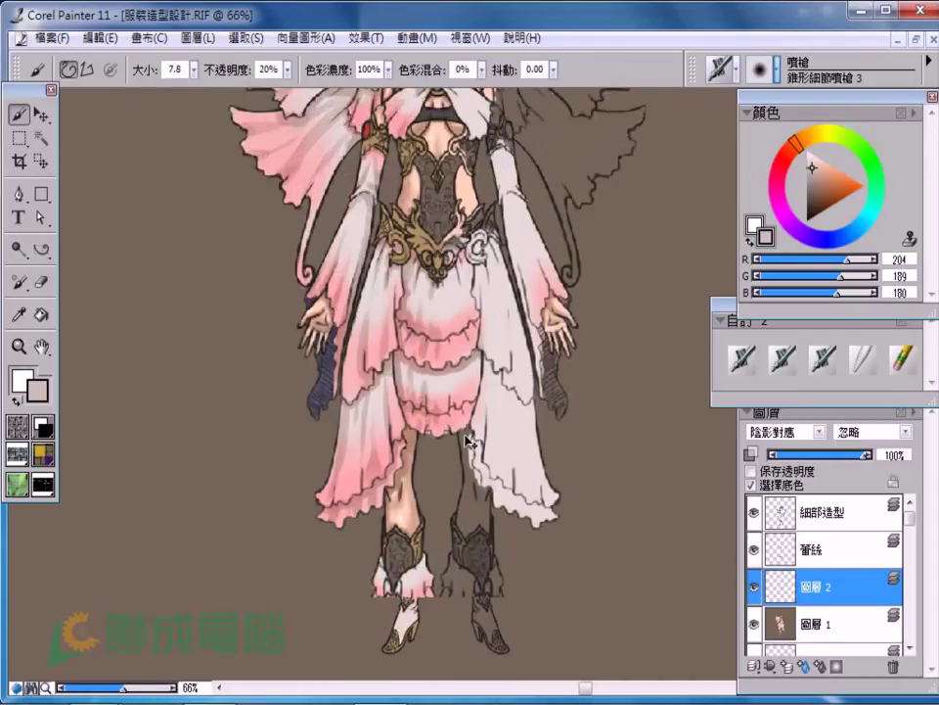
key(ctrl+plus)
key(ctrl+plus)
key(ctrl+plus)
key(bracketleft)
key(bracketleft)
key(bracketleft)
key(bracketright)
key(bracketright)
key(bracketright)
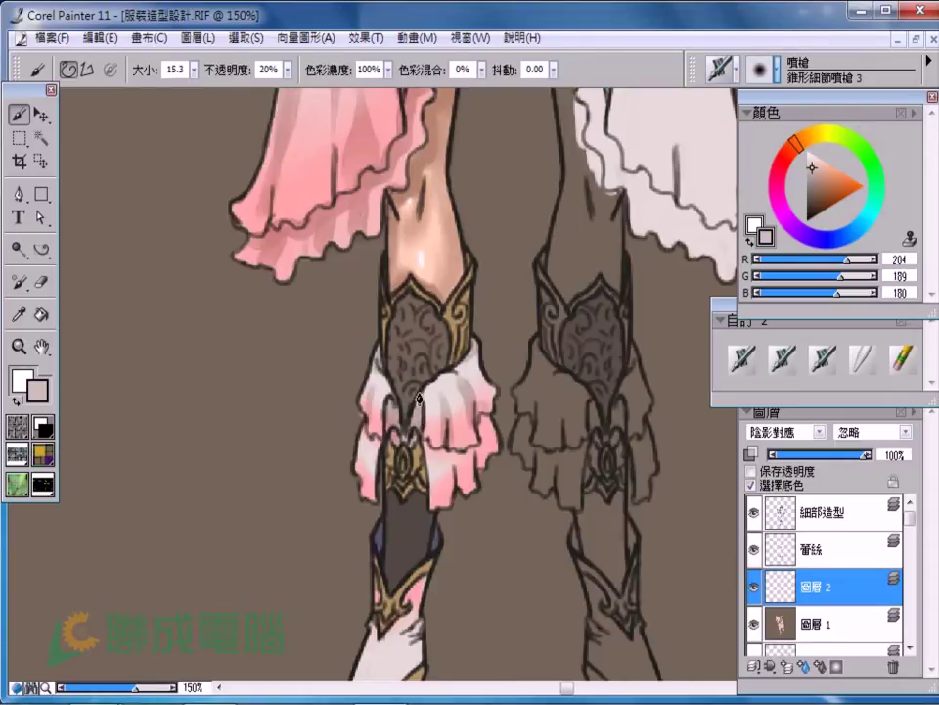
scroll(428, 380, down, 3)
key(bracketleft)
key(bracketleft)
key(bracketleft)
key(bracketleft)
Enlarge the airbrush and move from the skirt up to the upper body and wings
key(ctrl+minus)
key(bracketright)
key(bracketright)
key(bracketright)
drag(549, 157, 486, 434)
scroll(486, 434, up, 10)
drag(294, 262, 374, 215)
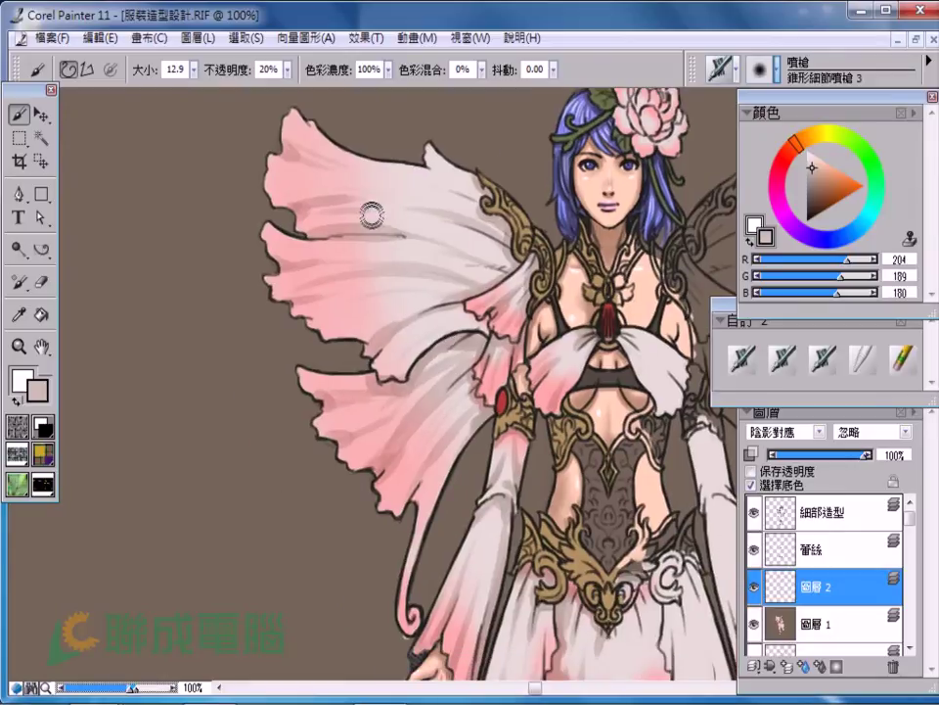
Switch to a large 輕柔噴槍 20 soft airbrush and lighten the upper left wing
click(783, 362)
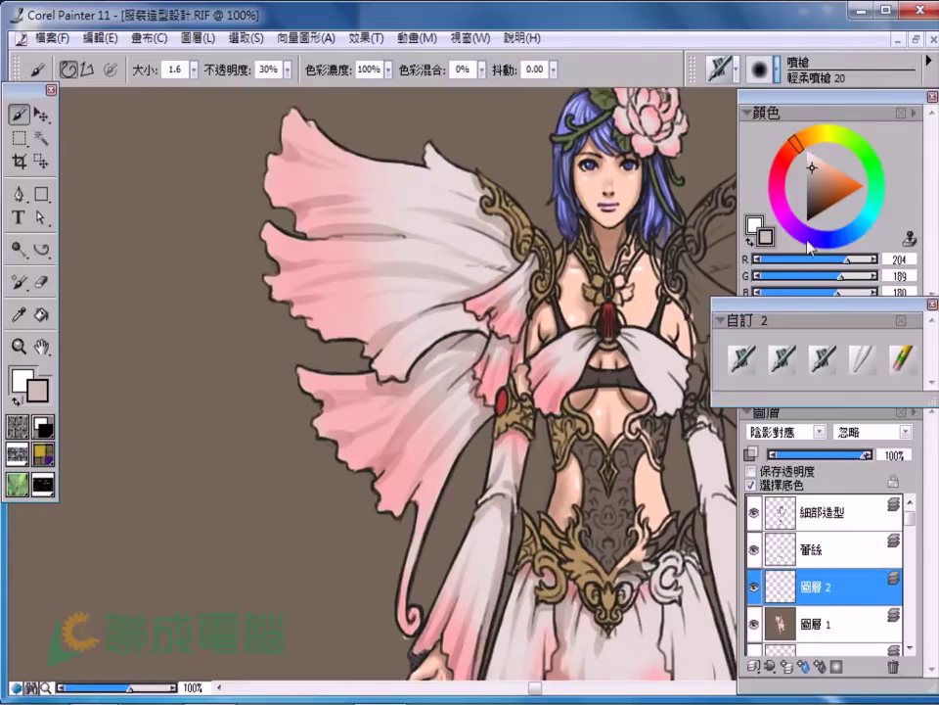
key(bracketright)
key(bracketright)
key(bracketright)
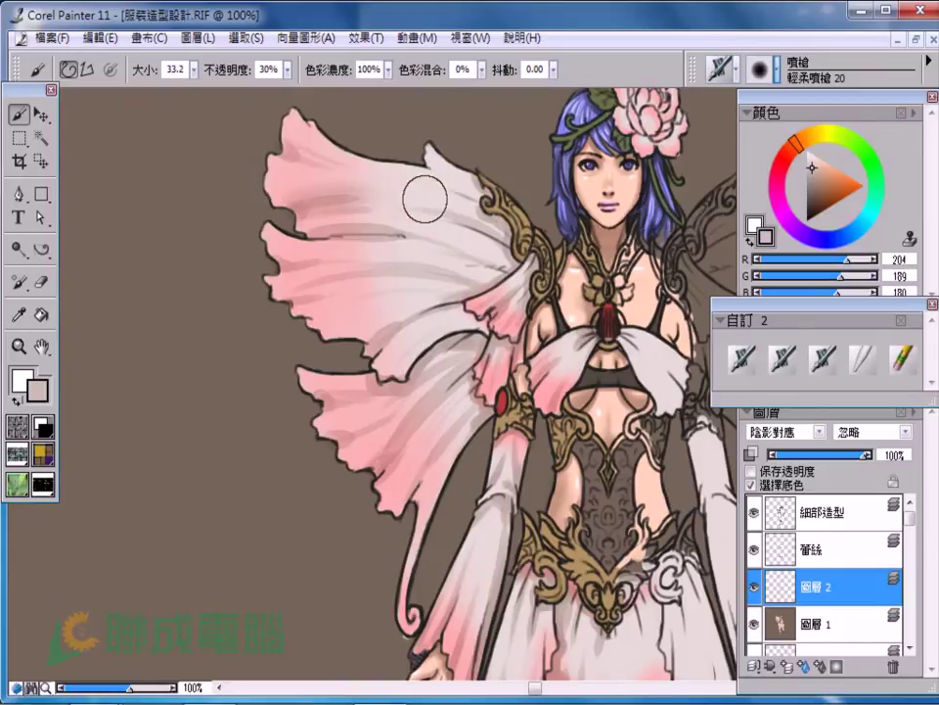
mouse_move(324, 166)
mouse_down()
mouse_move(314, 166)
mouse_move(382, 174)
mouse_move(325, 163)
mouse_move(379, 174)
mouse_move(437, 161)
mouse_up()
key(bracketleft)
key(bracketleft)
key(bracketleft)
key(bracketleft)
key(bracketleft)
key(bracketright)
key(bracketright)
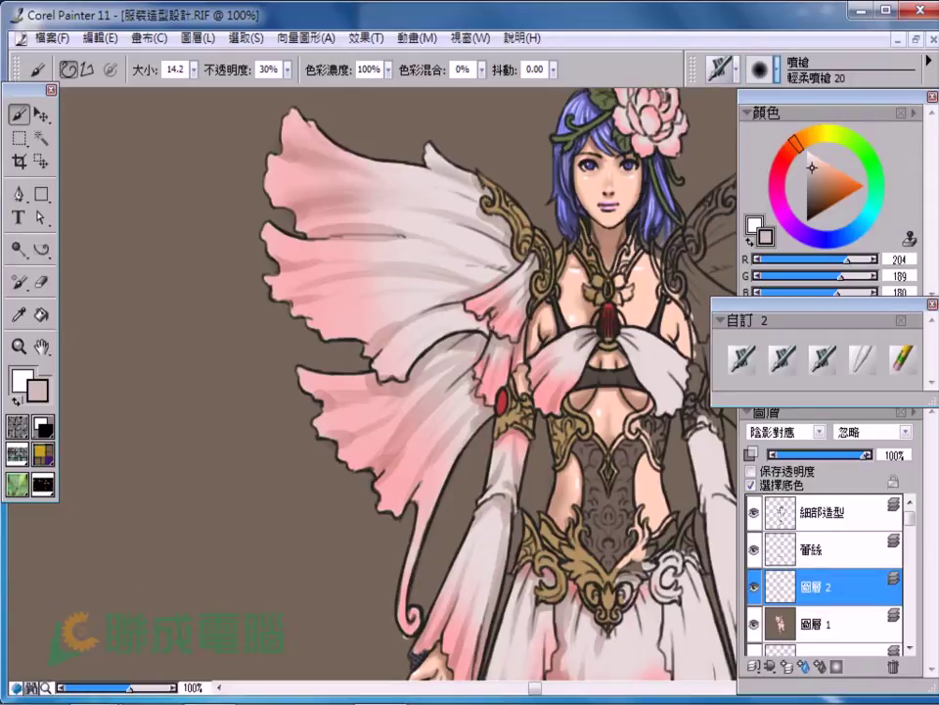
key(bracketright)
Move across the wing and down to the skirt and hands, resizing the airbrush
key(bracketright)
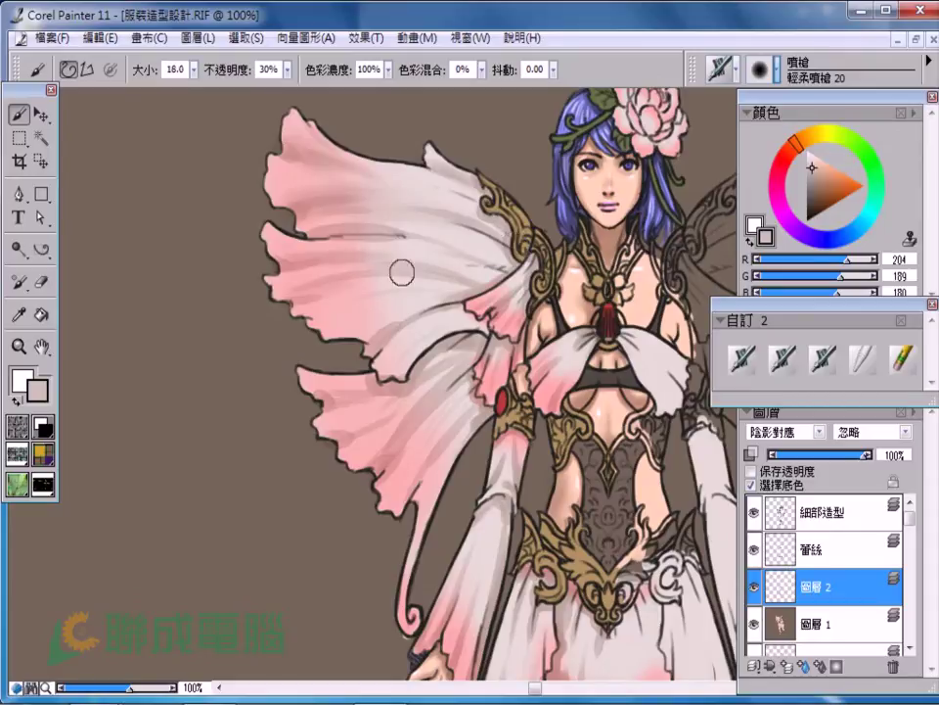
drag(463, 280, 352, 290)
key(bracketleft)
key(bracketleft)
key(bracketleft)
key(bracketright)
key(bracketright)
key(bracketright)
Bring the head and torso into view and shrink the airbrush for fine work
key(bracketright)
key(bracketright)
scroll(326, 361, down, 2)
key(bracketleft)
key(bracketleft)
key(bracketleft)
mouse_move(528, 584)
mouse_down()
mouse_move(460, 487)
mouse_move(468, 325)
mouse_up()
key(bracketright)
key(bracketright)
key(bracketright)
key(bracketright)
key(bracketright)
key(bracketright)
key(bracketleft)
key(bracketleft)
key(bracketleft)
drag(414, 85, 382, 284)
key(bracketright)
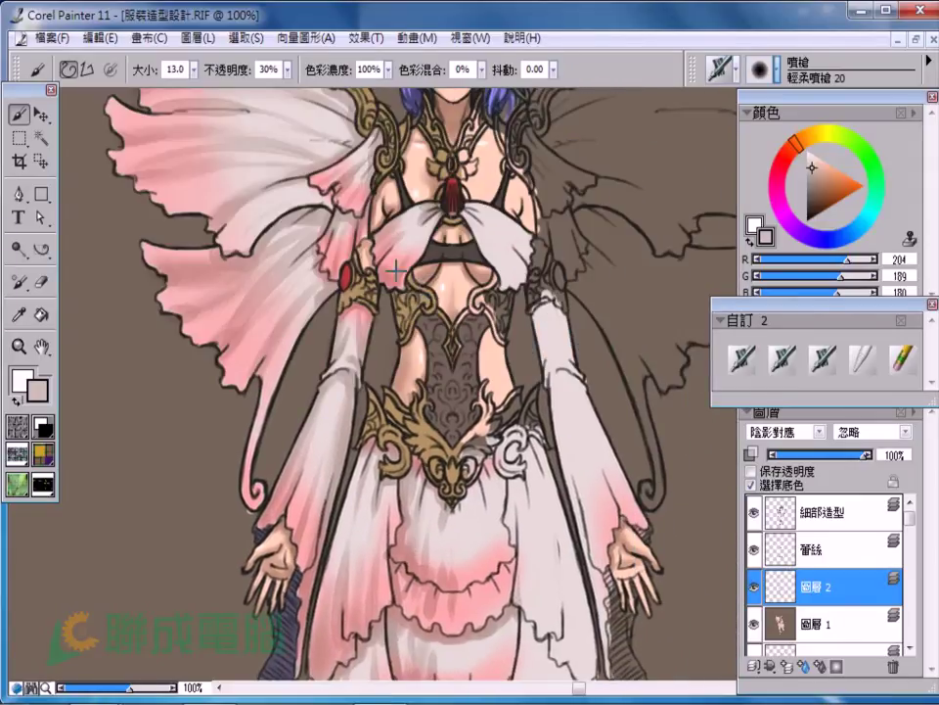
key(bracketleft)
key(bracketleft)
scroll(382, 285, up, 4)
key(bracketleft)
key(bracketleft)
key(bracketleft)
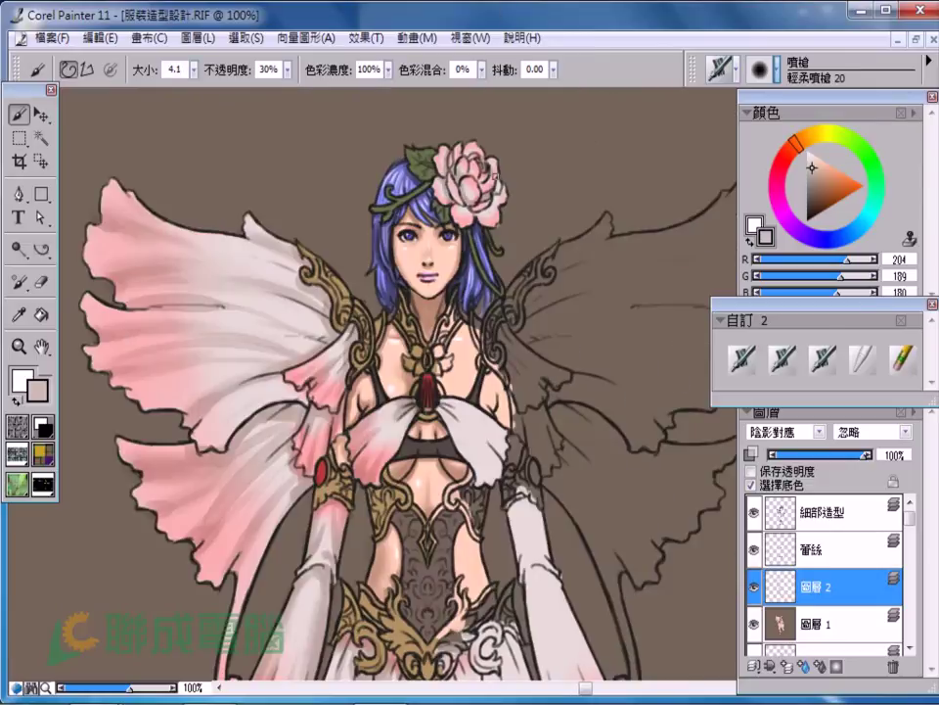
scroll(352, 162, down, 4)
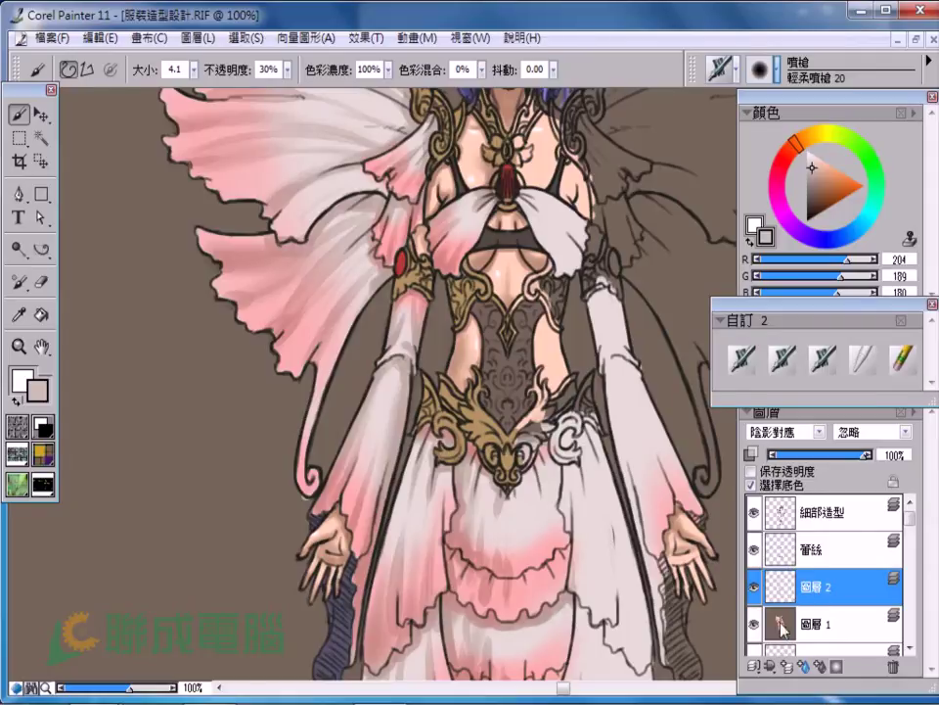
Merge 圖層 1 and 圖層 2 into a single layer
shift+click(788, 622)
click(756, 669)
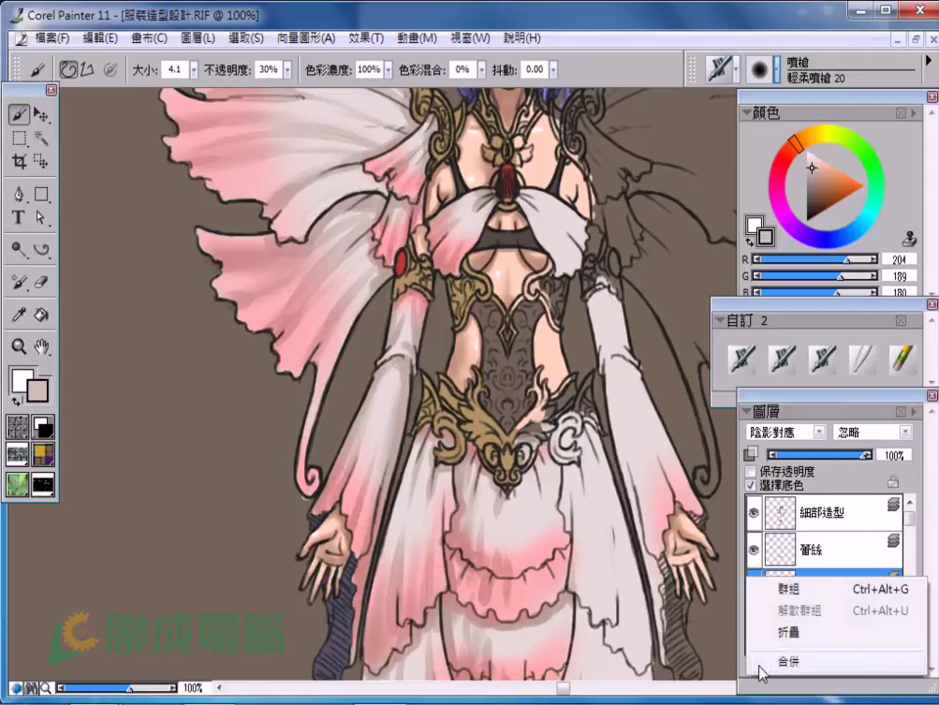
click(773, 630)
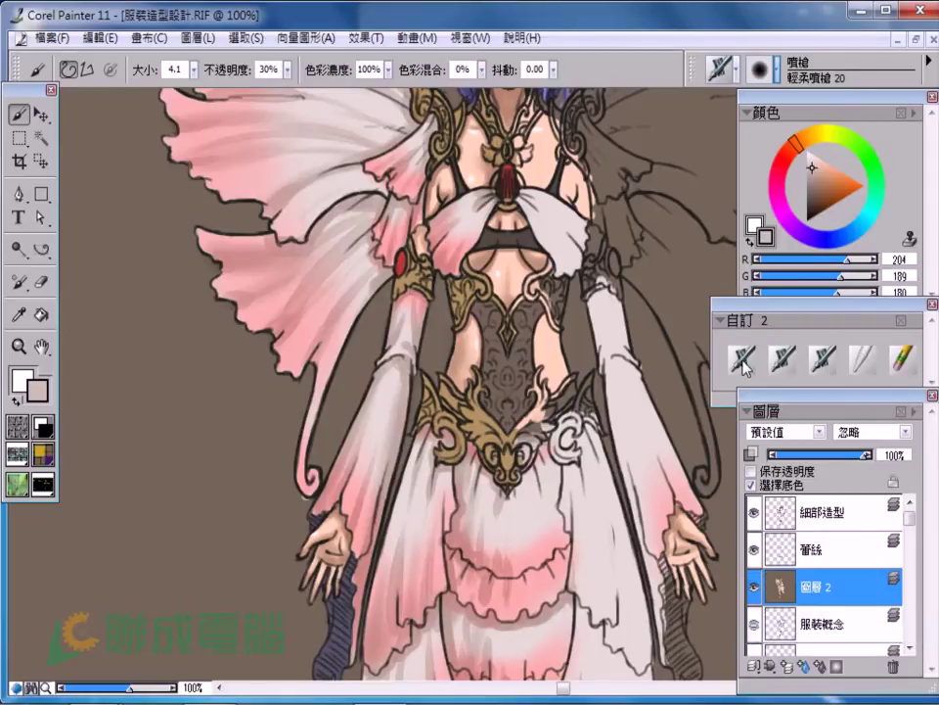
Choose the fine detail airbrush loaded with pure white and frame the head
click(788, 358)
drag(837, 180, 808, 155)
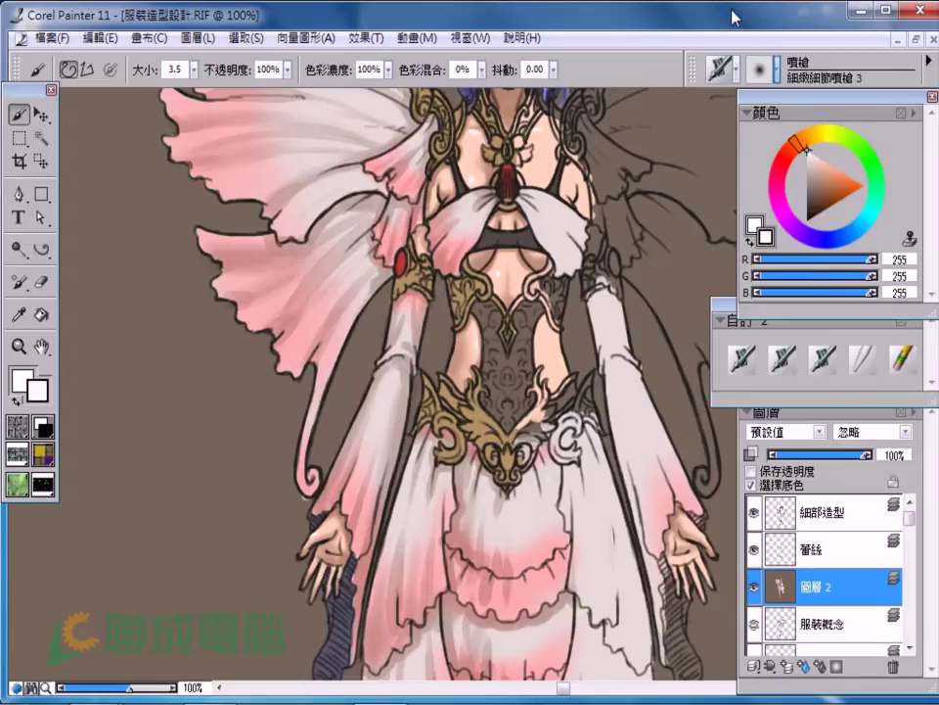
drag(344, 242, 514, 326)
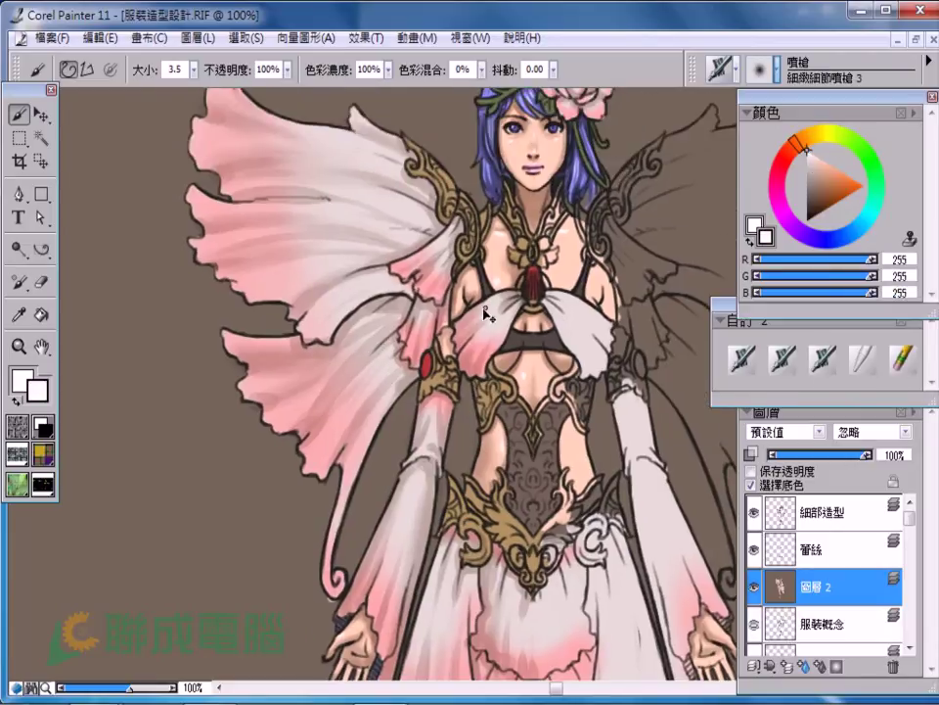
key(bracketleft)
key(bracketleft)
key(bracketleft)
key(bracketright)
key(bracketright)
key(bracketright)
Switch to a smaller 輕柔噴槍 20 airbrush and zoom out to check the figure
click(795, 360)
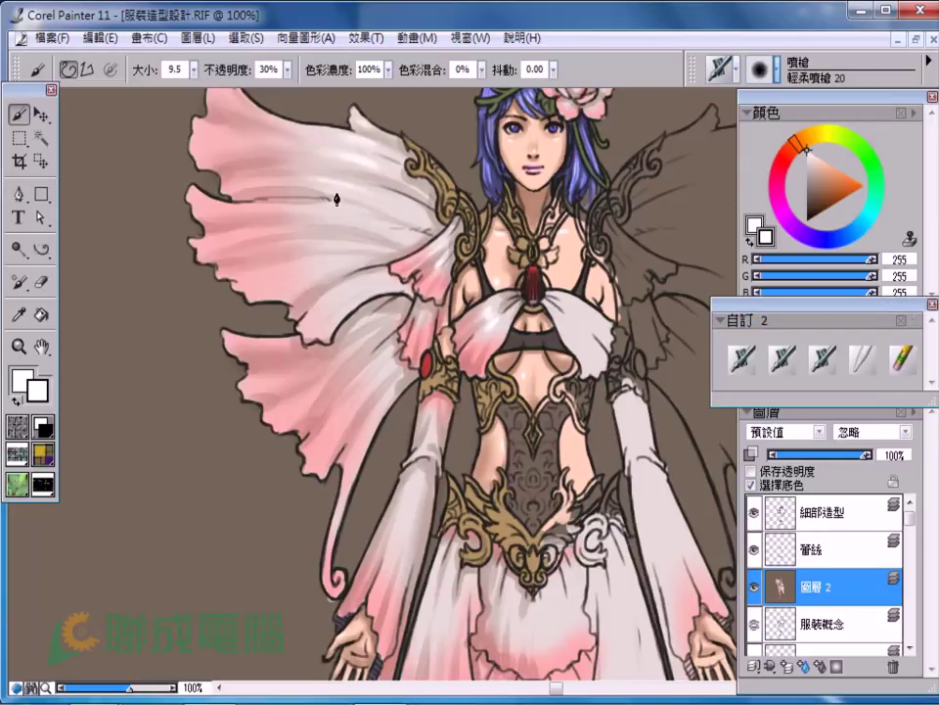
drag(472, 307, 391, 287)
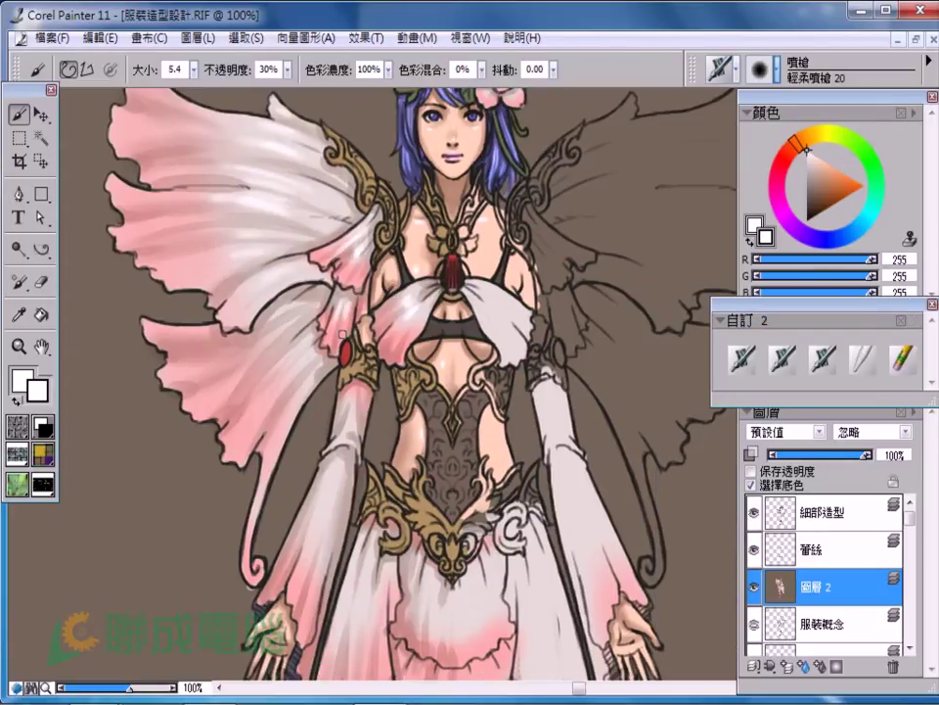
key(bracketleft)
key(ctrl+minus)
ctrl+click(445, 392)
key(bracketleft)
key(bracketleft)
key(bracketleft)
key(bracketright)
key(bracketright)
key(bracketright)
key(ctrl+minus)
Lower the 細部造型 detail layer's opacity to about 63%
click(822, 510)
key(ctrl+minus)
drag(846, 460, 832, 457)
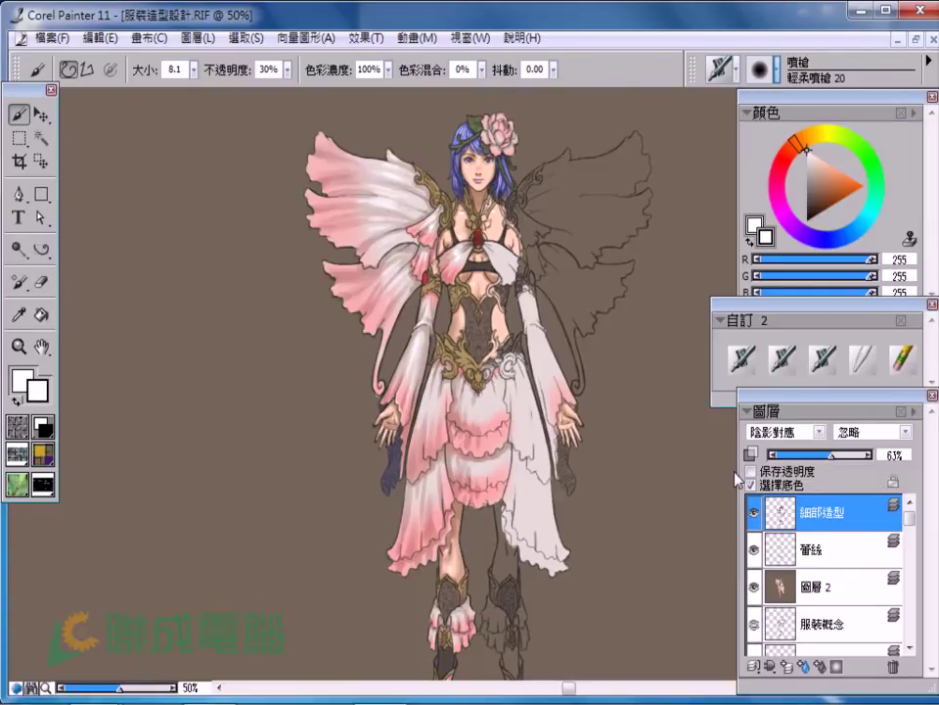
Activate 圖層 2, zoom to full size and shrink the brush for finer work
key(ctrl+plus)
key(ctrl+plus)
key(ctrl+minus)
scroll(460, 381, down, 1)
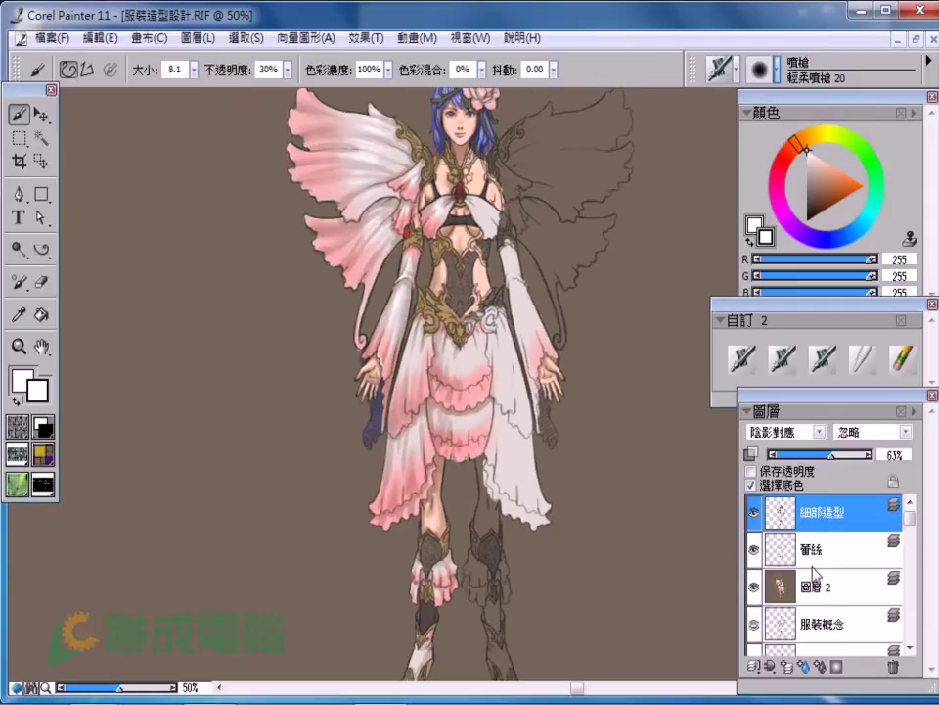
click(810, 588)
key(ctrl+plus)
key(ctrl+plus)
key(bracketleft)
Inspect the skirt, boots and legs, then zoom in close on the rose and head
key(bracketleft)
key(bracketleft)
key(bracketleft)
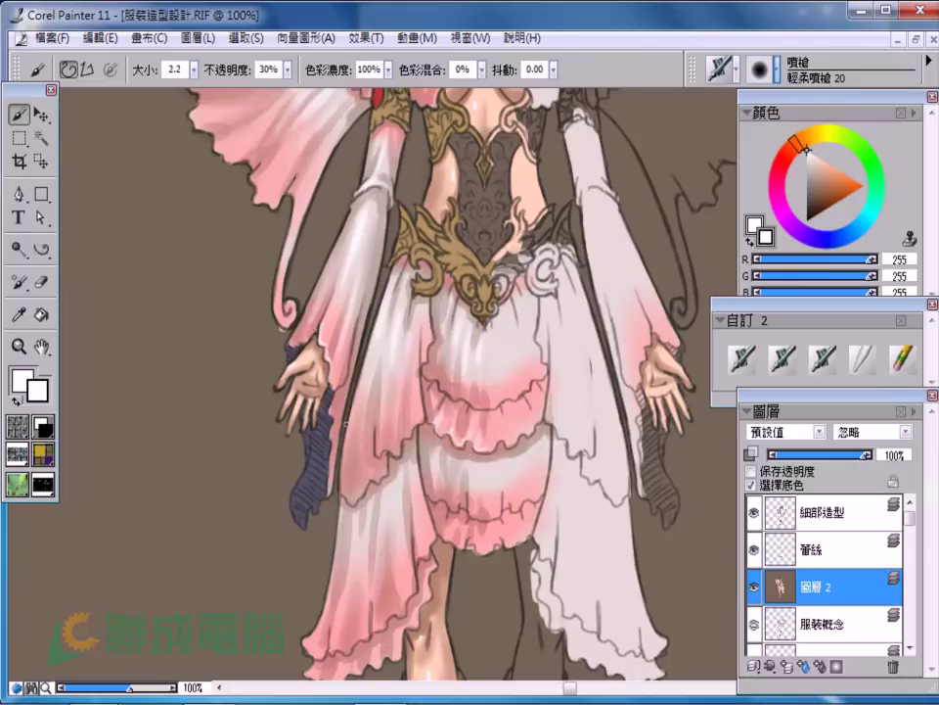
key(bracketright)
key(bracketright)
key(bracketright)
drag(394, 444, 370, 385)
key(bracketleft)
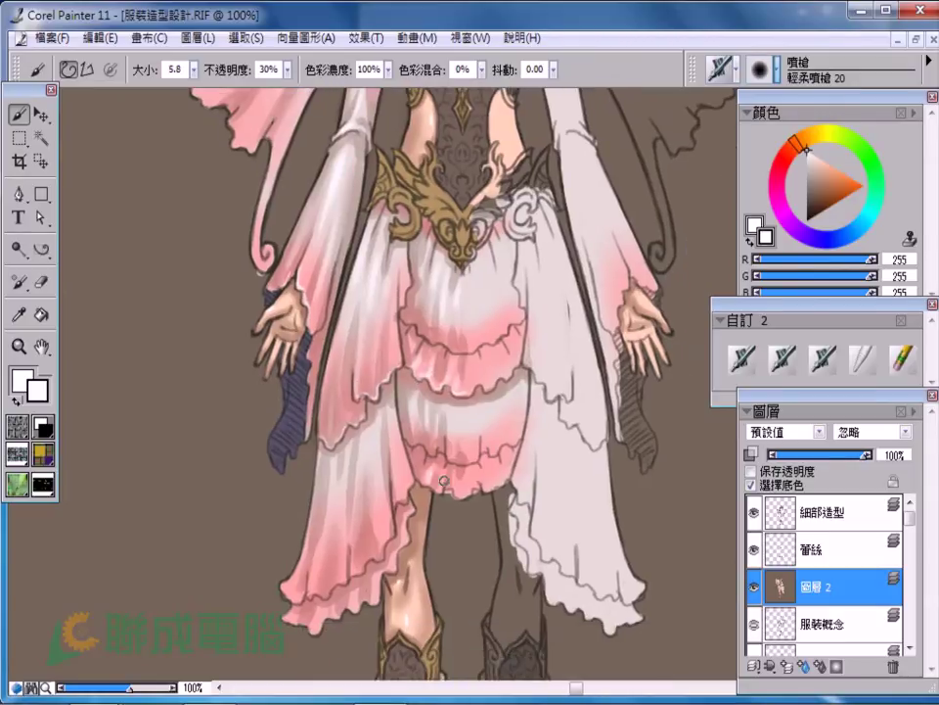
drag(345, 480, 325, 357)
key(bracketleft)
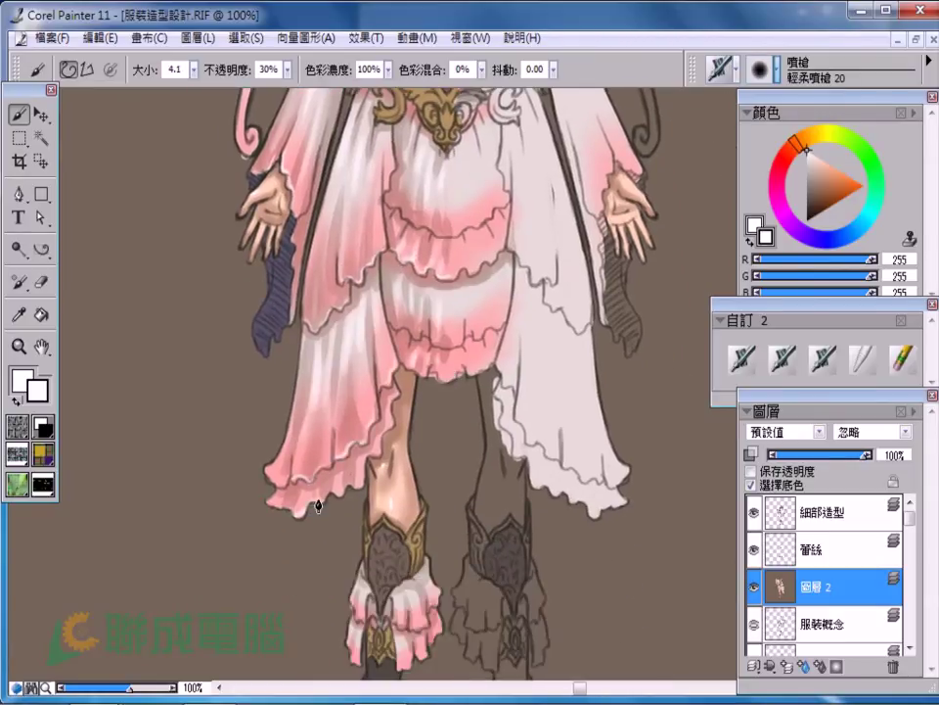
scroll(360, 465, down, 3)
scroll(388, 398, up, 8)
key(ctrl+minus)
key(ctrl+minus)
drag(443, 162, 440, 193)
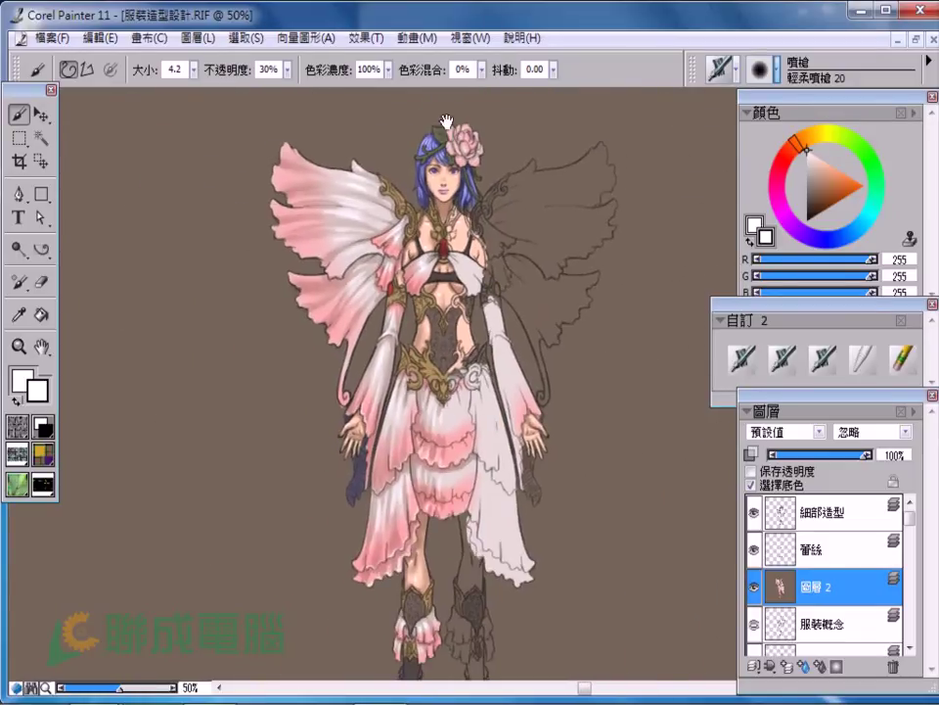
drag(422, 393, 420, 327)
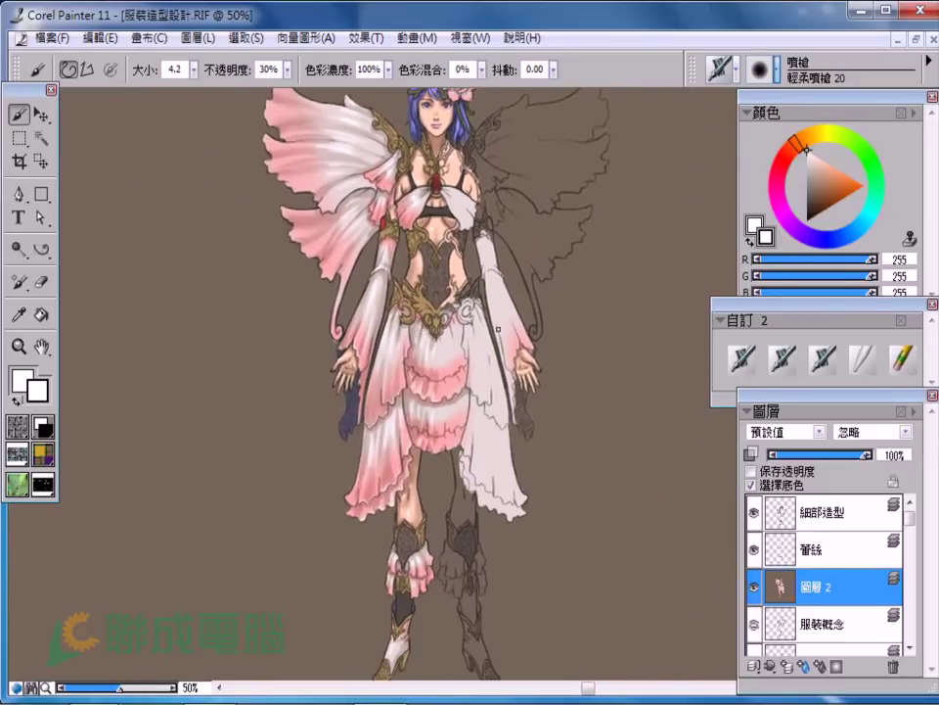
key(ctrl+plus)
key(ctrl+plus)
key(ctrl+plus)
key(ctrl+plus)
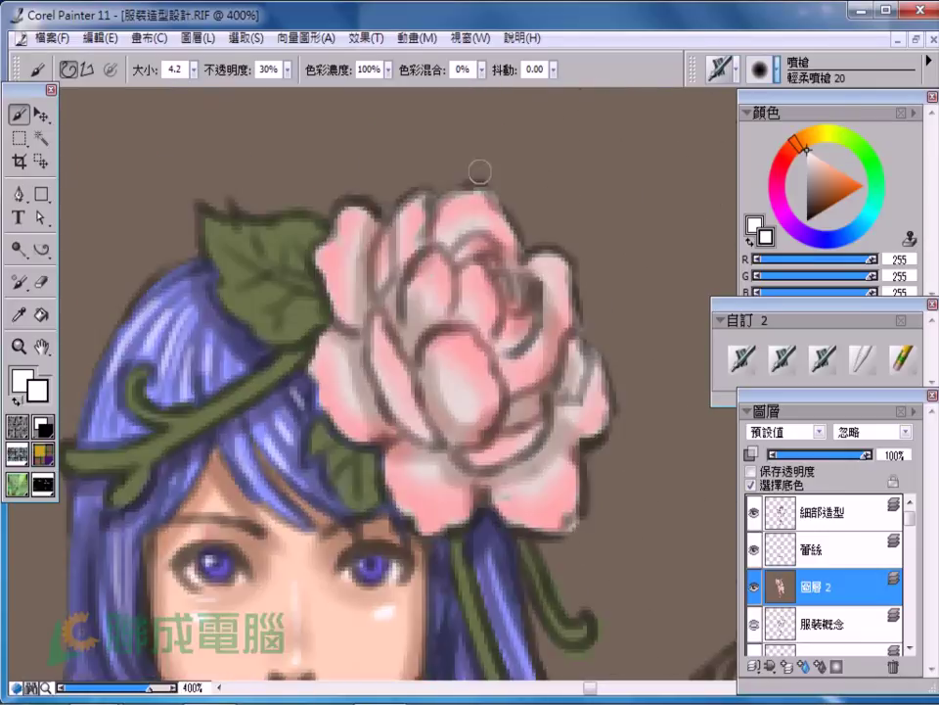
Shade the rose in the hair with a small brush, then enlarge the brush
key(bracketleft)
key(bracketleft)
key(bracketleft)
key(ctrl+minus)
drag(482, 392, 486, 333)
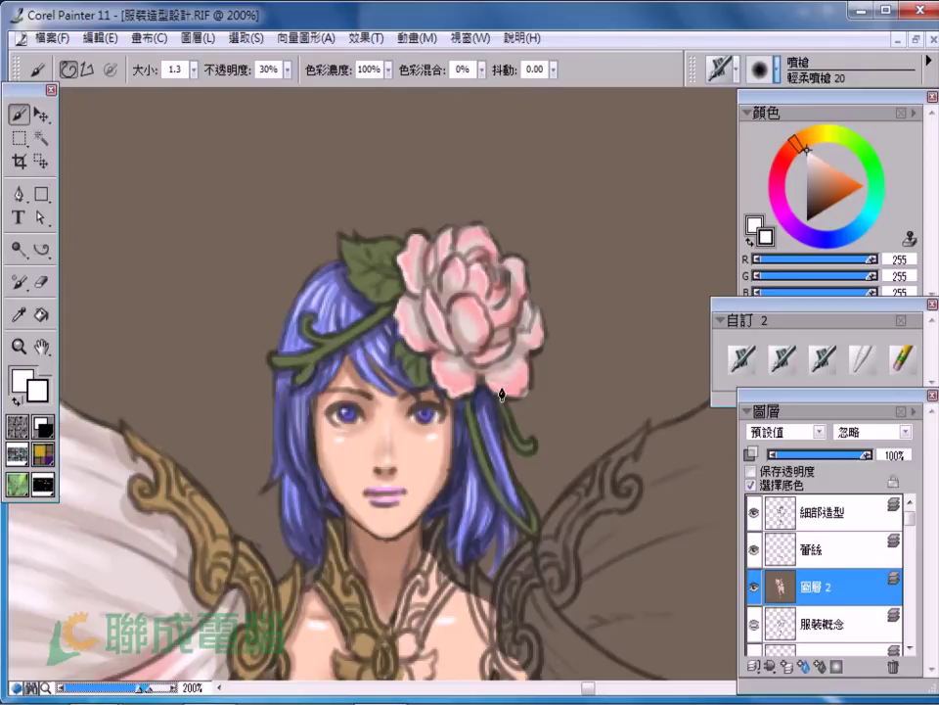
key(bracketright)
key(bracketright)
key(bracketright)
Zoom out to review the whole figure, then zoom back in on the head and upper body
key(ctrl+minus)
key(ctrl+minus)
drag(462, 357, 491, 190)
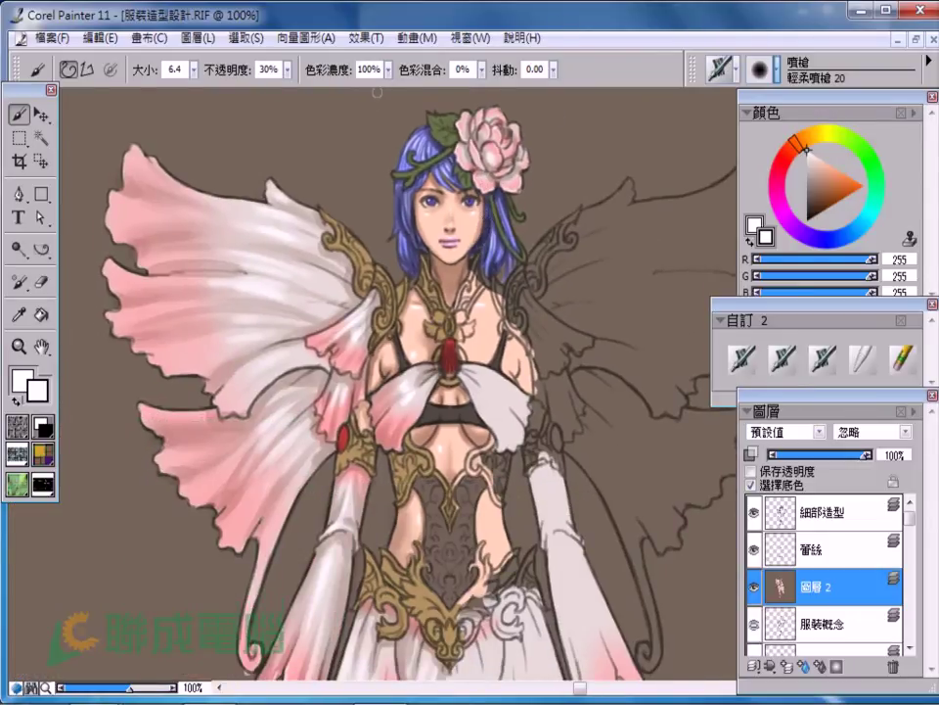
drag(314, 510, 319, 413)
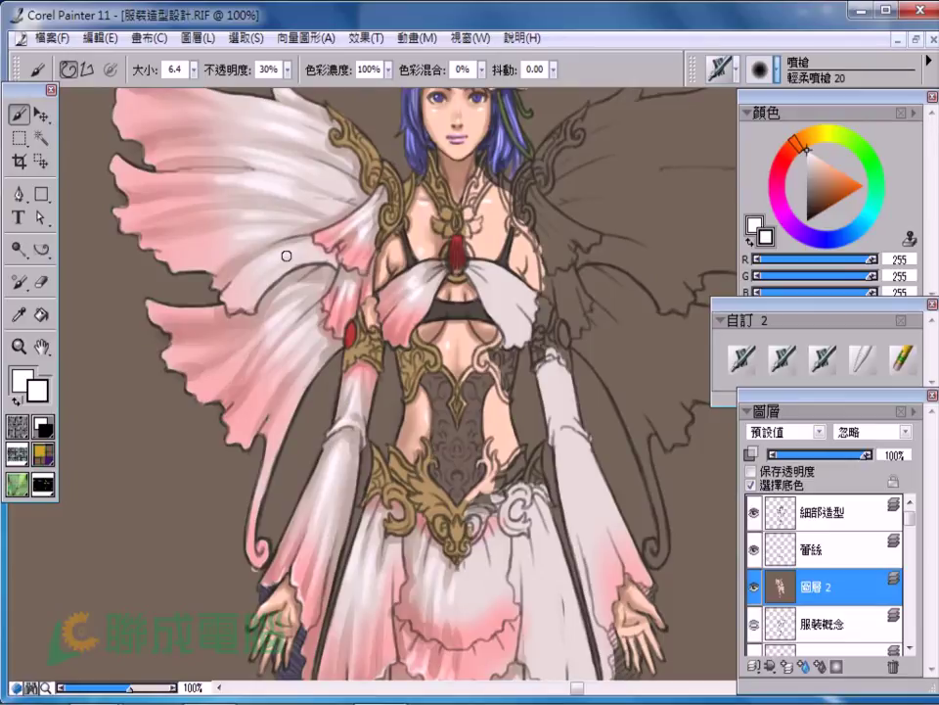
key(ctrl+minus)
key(ctrl+minus)
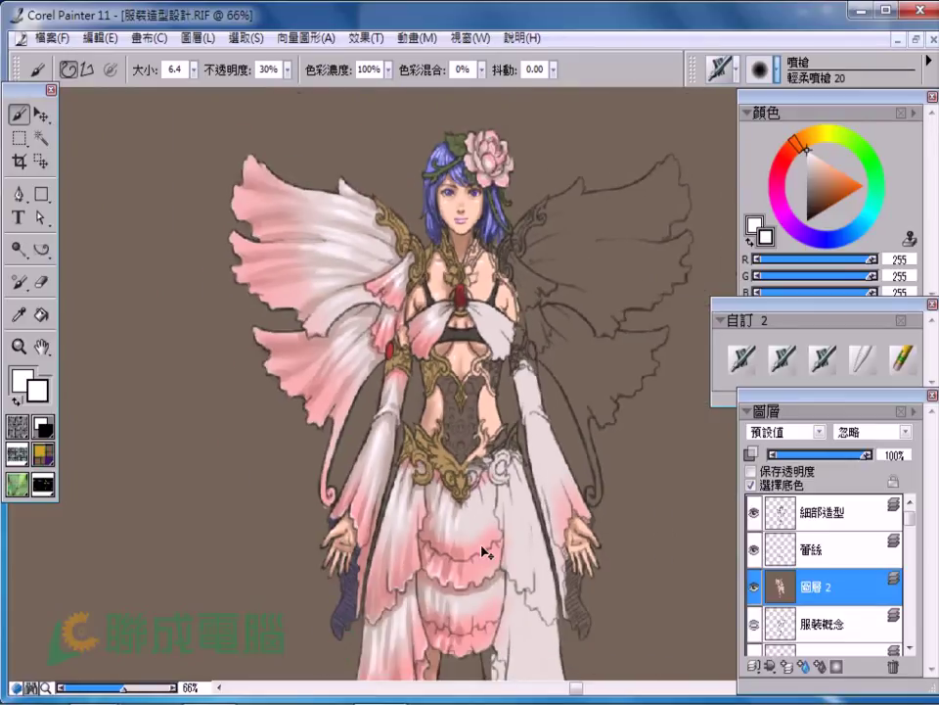
key(ctrl+minus)
mouse_move(407, 517)
mouse_down()
mouse_move(400, 454)
mouse_move(500, 478)
mouse_up()
key(ctrl+plus)
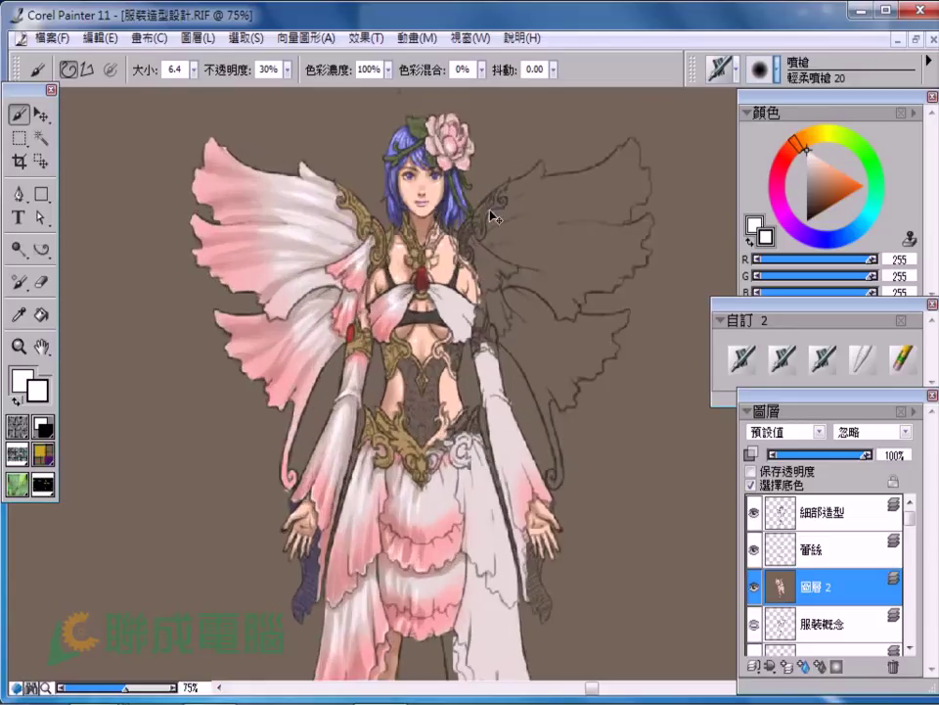
key(ctrl+plus)
drag(445, 206, 494, 400)
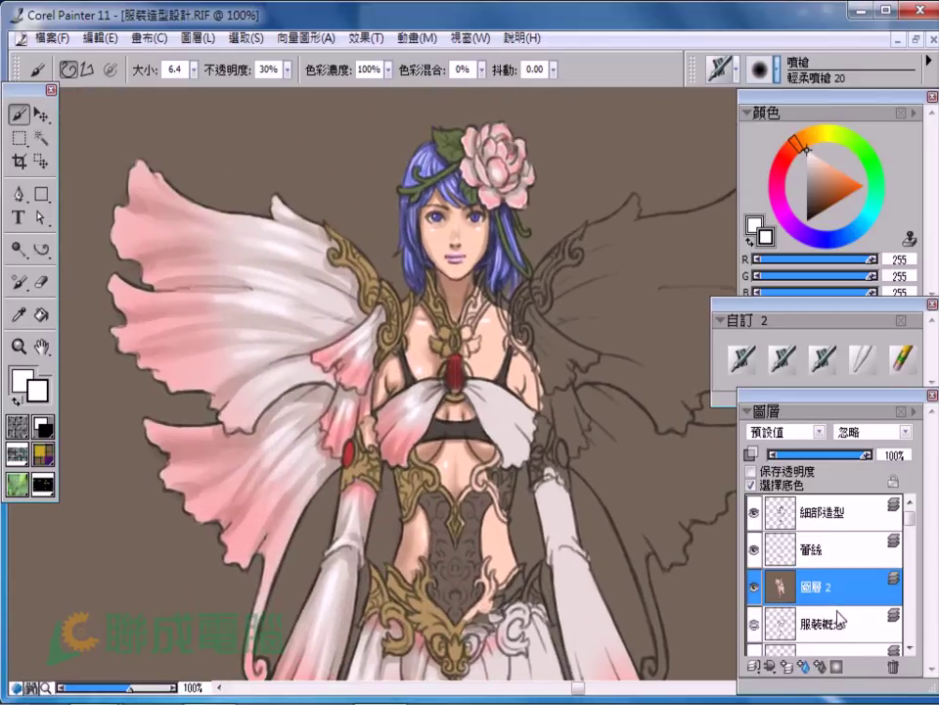
Magic-wand select the gold shoulder, arm band, knee, ankle pin and collar ornaments together
click(41, 137)
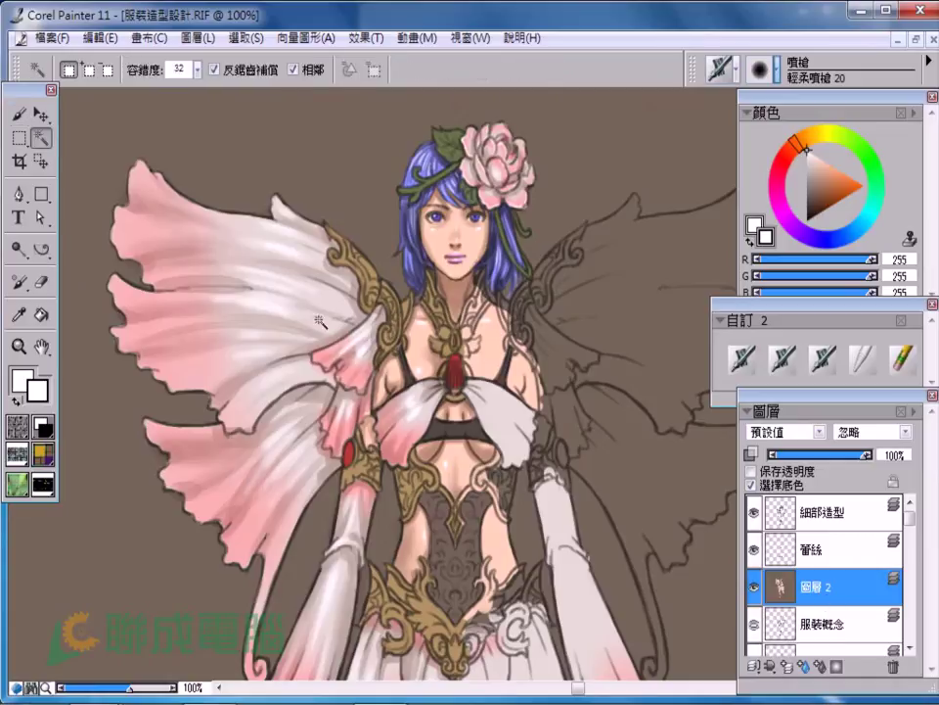
click(369, 275)
shift+click(364, 468)
scroll(441, 497, down, 3)
scroll(392, 440, down, 5)
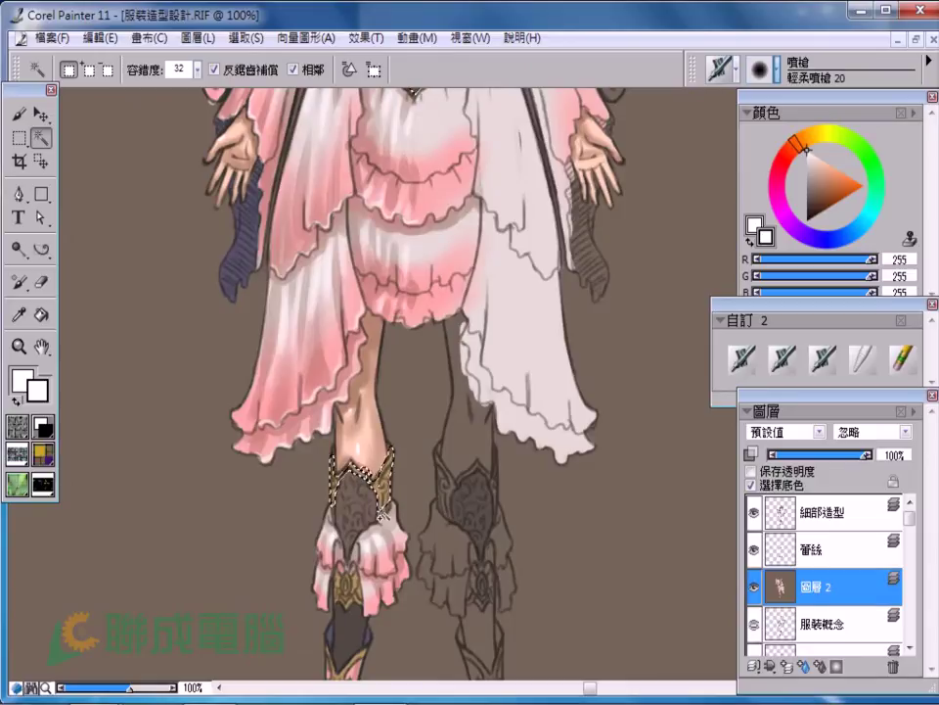
shift+click(360, 279)
shift+click(345, 390)
scroll(391, 391, up, 5)
scroll(460, 313, up, 3)
shift+click(463, 307)
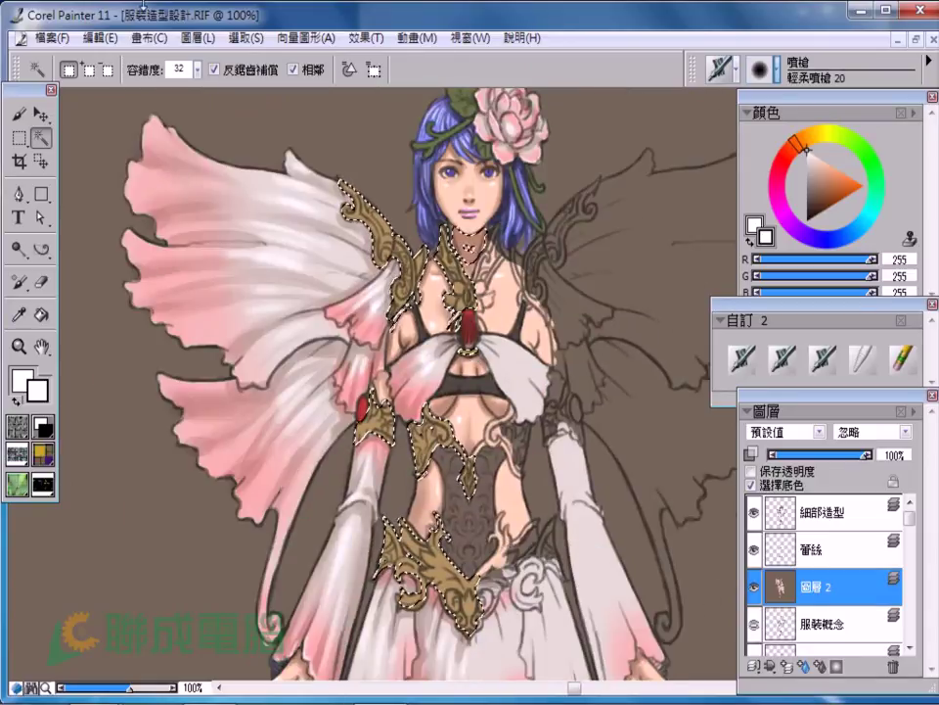
Hide the selection marquee and return to the soft airbrush
click(258, 38)
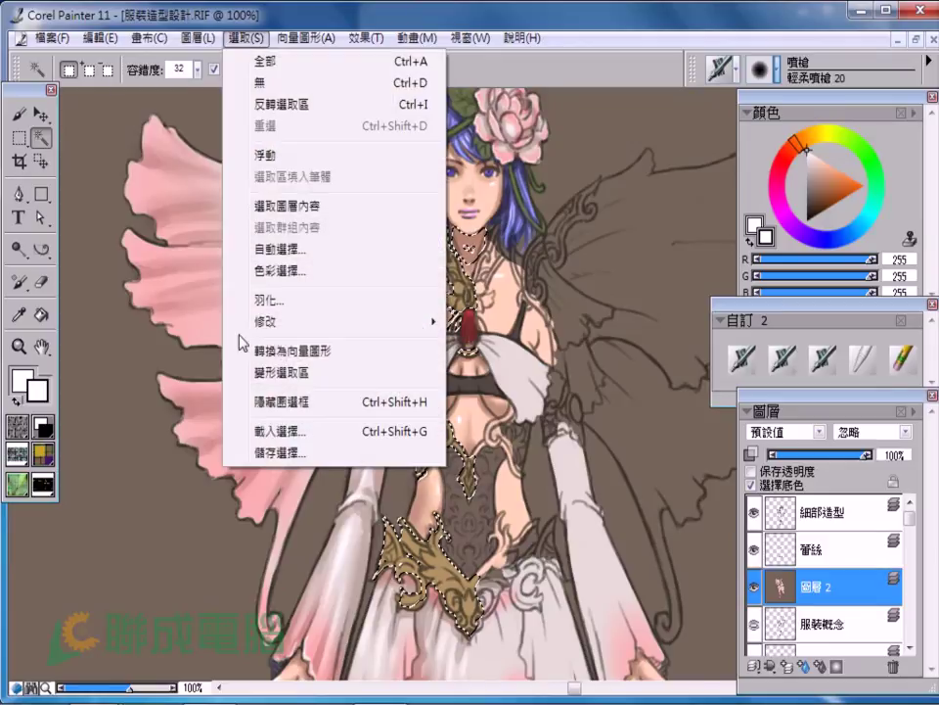
click(291, 402)
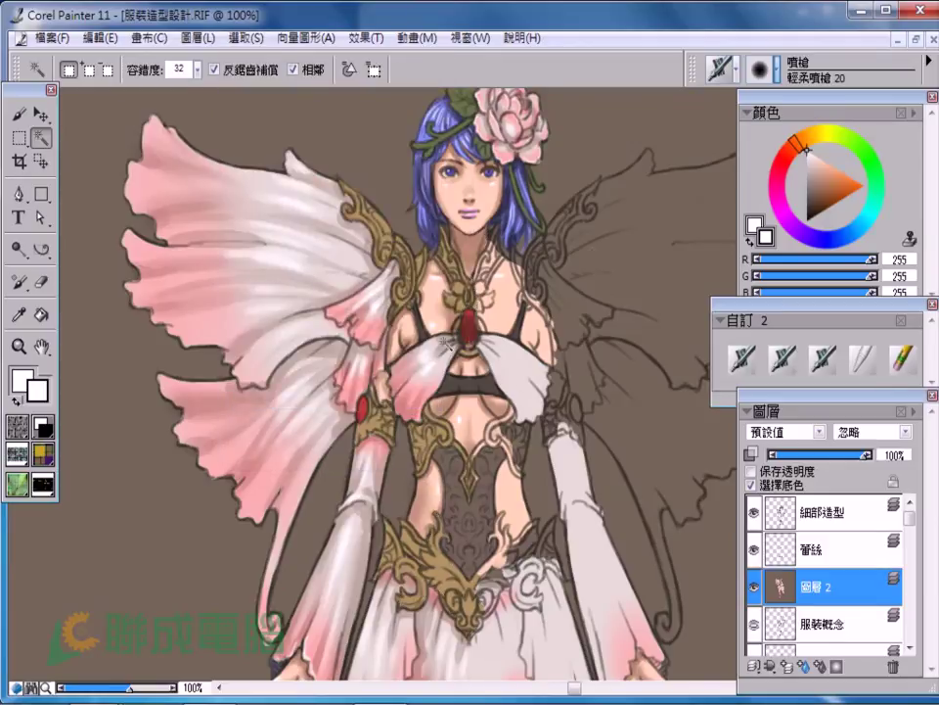
click(783, 359)
Shrink the brush and load dark brown R103 G72 B45 into the airbrush
key(bracketleft)
key(bracketleft)
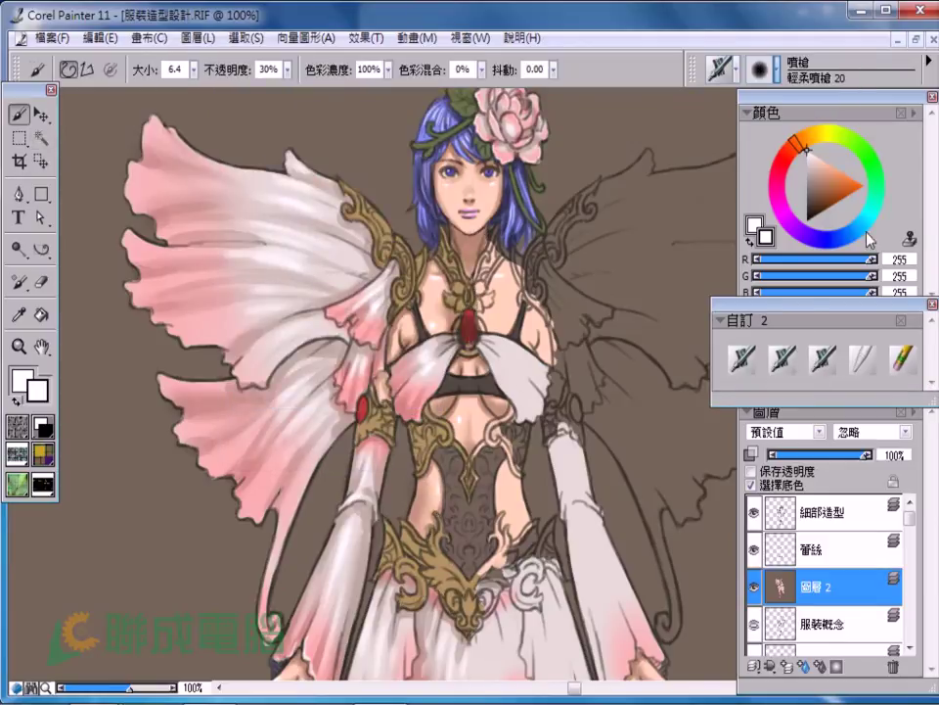
click(826, 184)
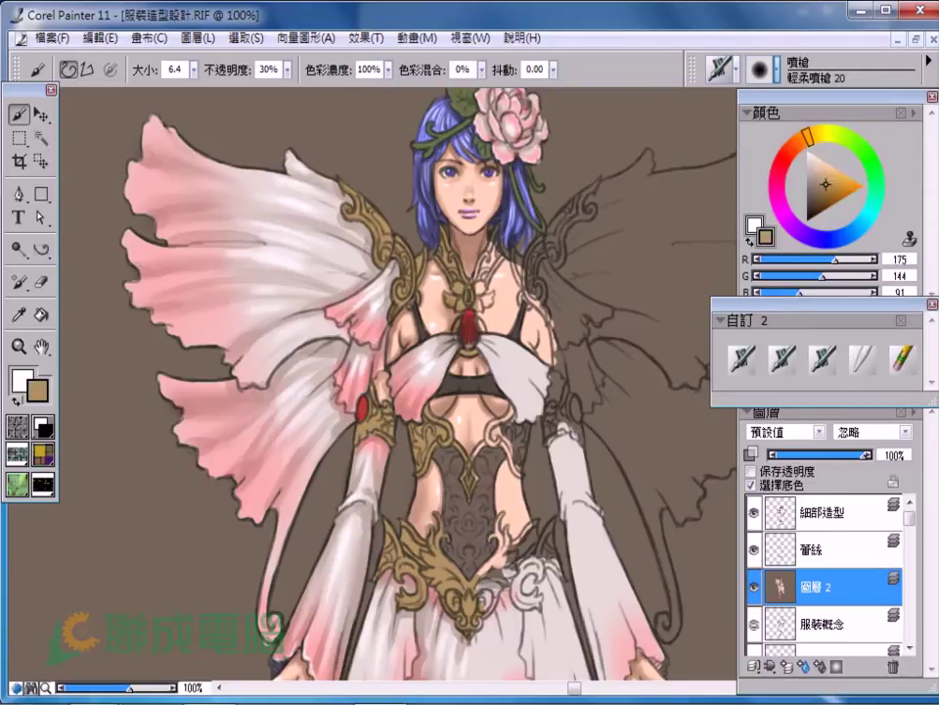
drag(830, 192, 820, 200)
Shade the gold boot and waist ornaments in dark brown, resizing the brush repeatedly
key(bracketright)
key(bracketright)
key(bracketright)
key(bracketleft)
key(bracketleft)
key(bracketleft)
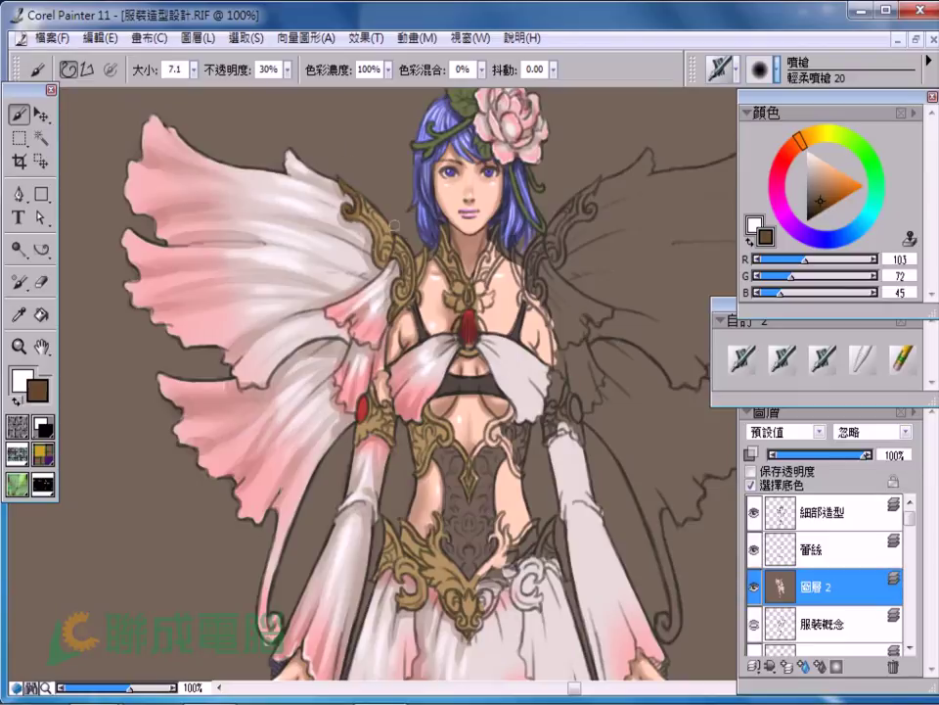
key(bracketright)
key(bracketright)
key(bracketleft)
key(bracketleft)
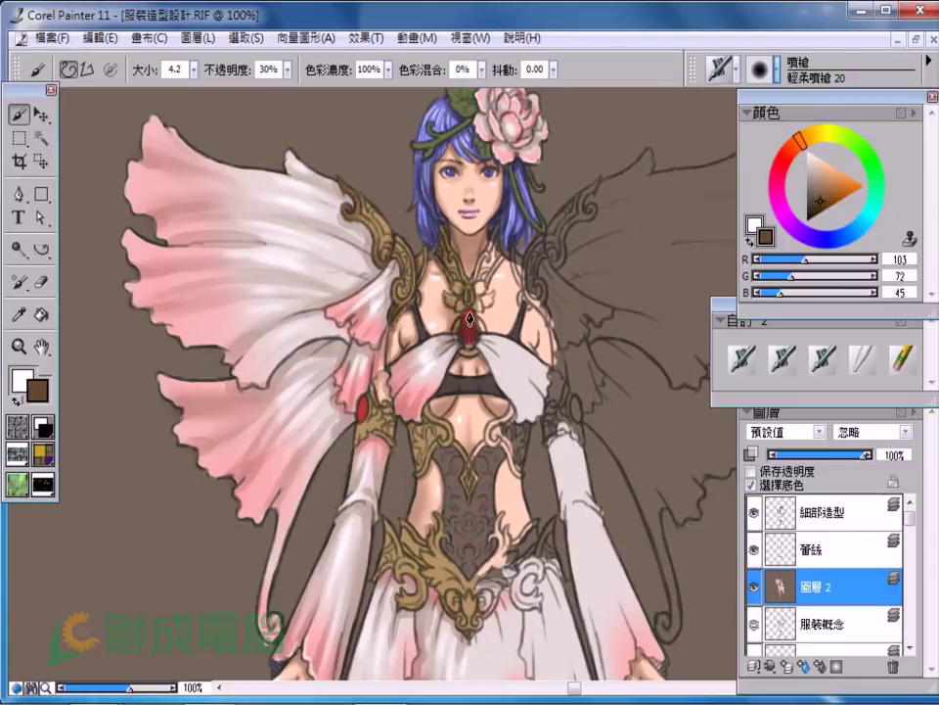
scroll(468, 294, down, 1)
key(bracketright)
scroll(441, 309, down, 2)
key(bracketright)
key(bracketleft)
key(bracketleft)
key(bracketleft)
key(bracketright)
key(bracketleft)
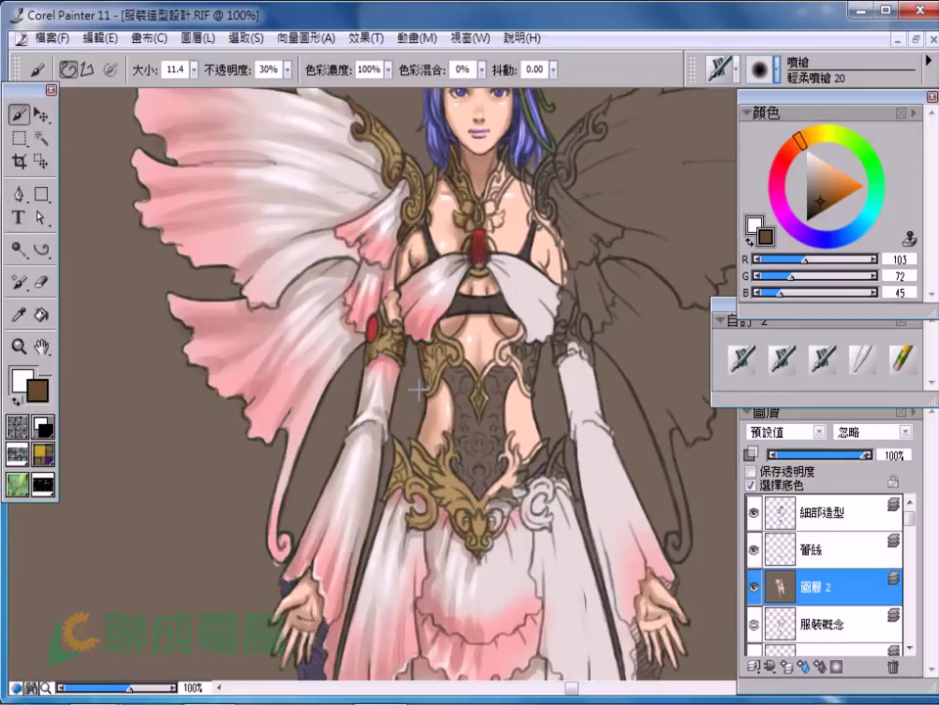
key(bracketright)
key(bracketright)
key(bracketleft)
scroll(411, 294, down, 1)
key(bracketright)
scroll(333, 216, down, 1)
key(bracketleft)
key(bracketleft)
key(bracketleft)
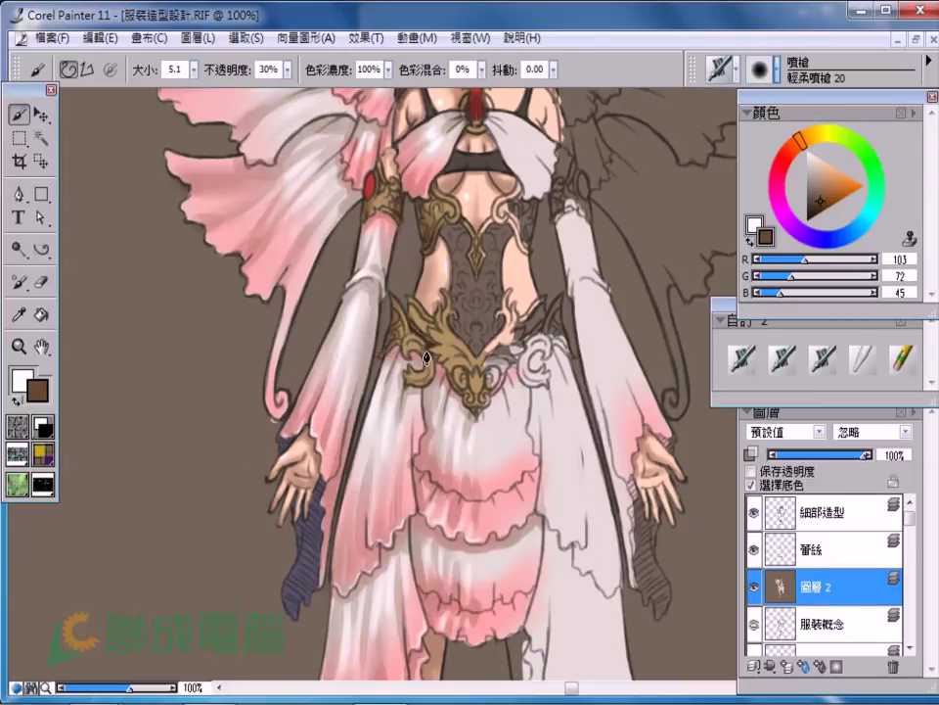
key(bracketright)
scroll(438, 393, up, 1)
scroll(420, 382, down, 5)
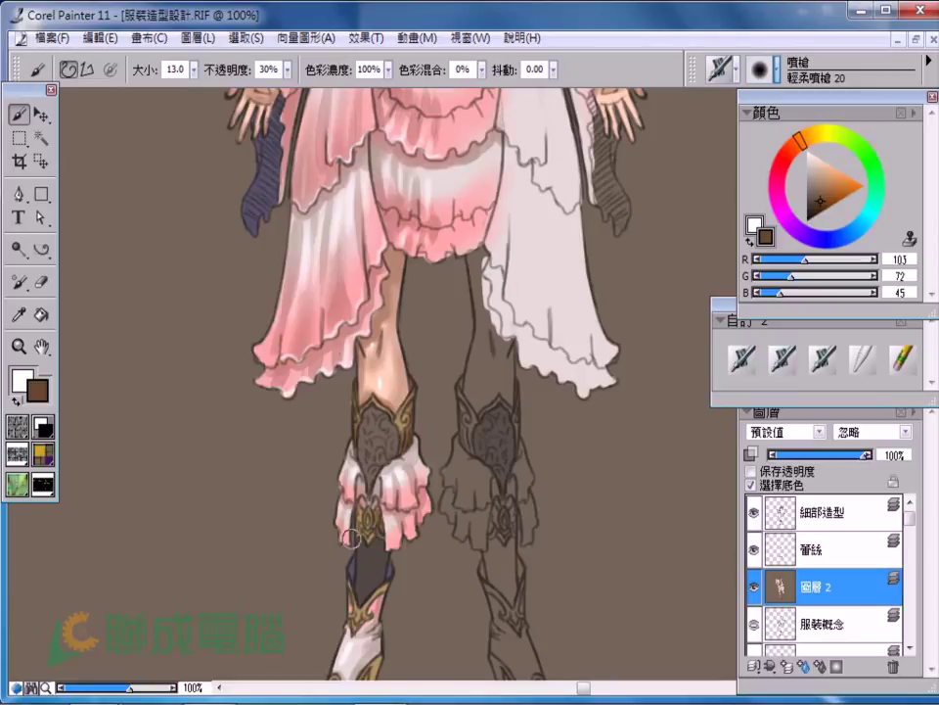
scroll(293, 401, down, 2)
Refine the shading with a smaller brush, then pick the Rectangular Selection tool
key(bracketleft)
key(bracketleft)
key(bracketleft)
key(bracketright)
key(bracketright)
scroll(356, 512, up, 6)
key(bracketleft)
key(bracketleft)
key(bracketleft)
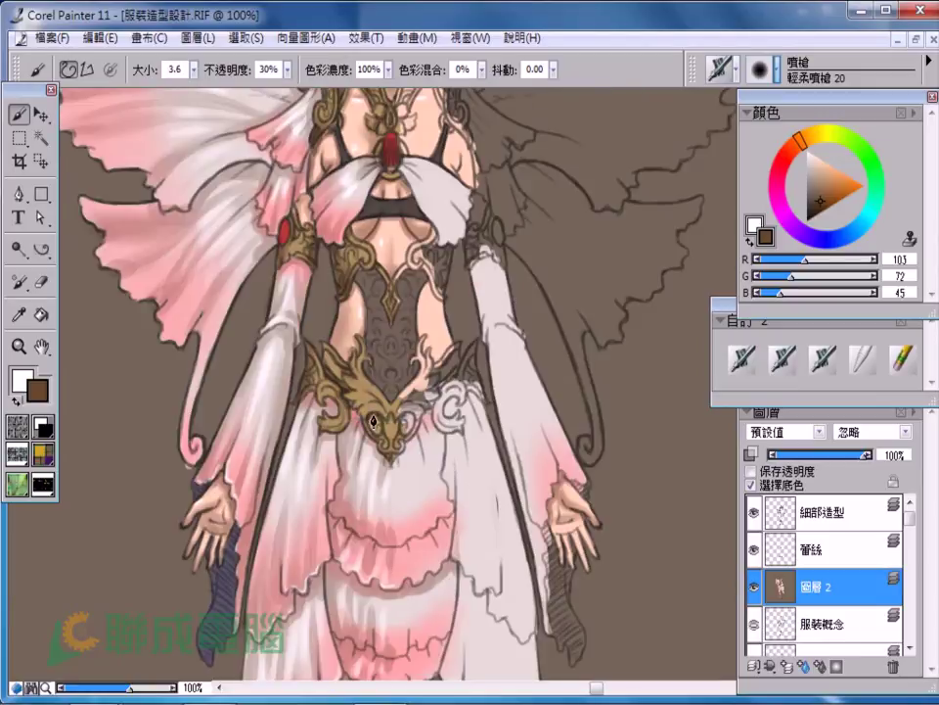
key(bracketright)
key(bracketright)
key(bracketright)
key(bracketleft)
key(bracketleft)
drag(295, 235, 326, 382)
key(bracketleft)
key(bracketright)
key(bracketright)
key(bracketright)
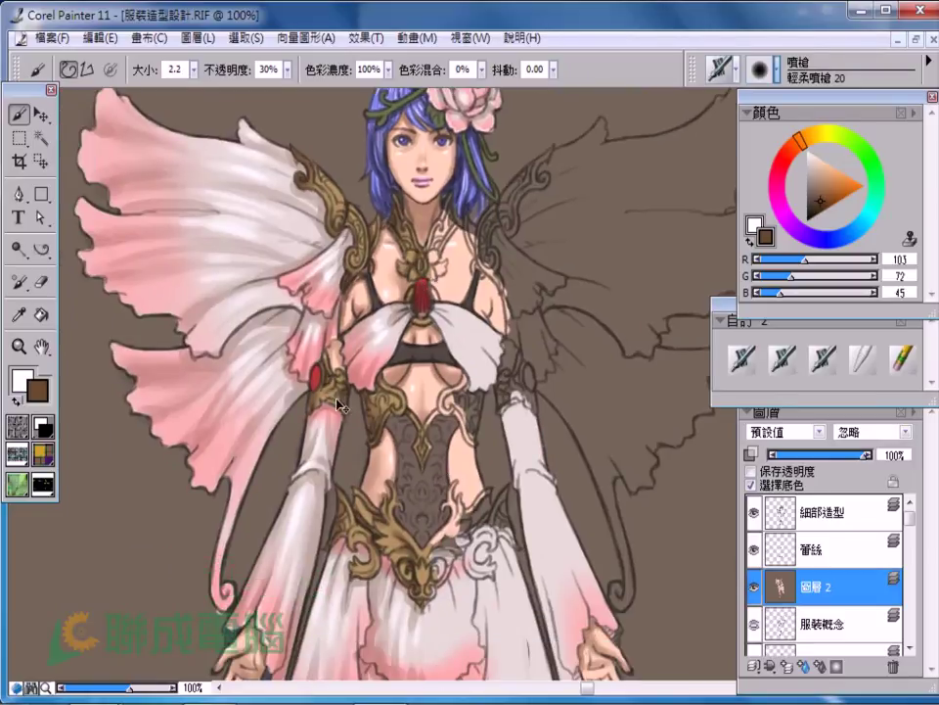
scroll(254, 294, down, 2)
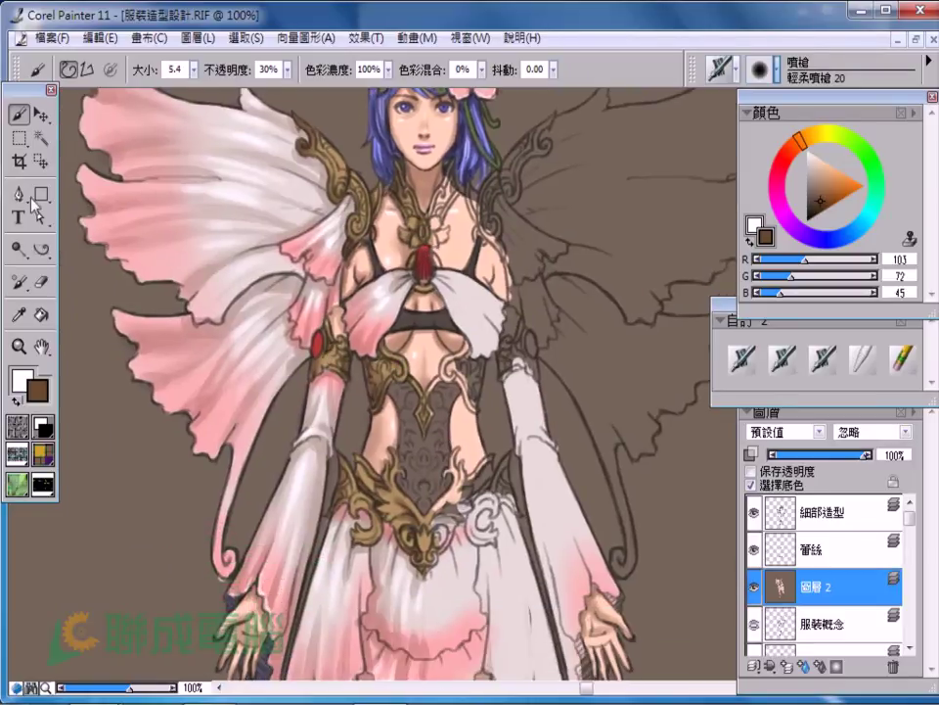
click(19, 138)
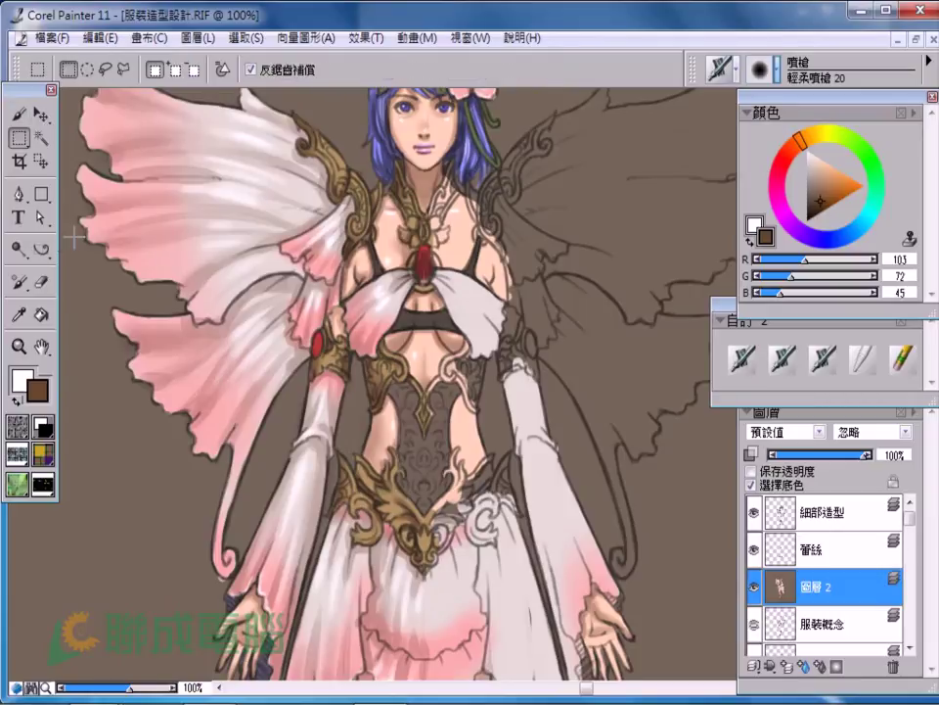
Zoom to 200% on the torso and airbrush dark shading onto the gold waist ornament
click(18, 115)
key(ctrl+plus)
key(ctrl+plus)
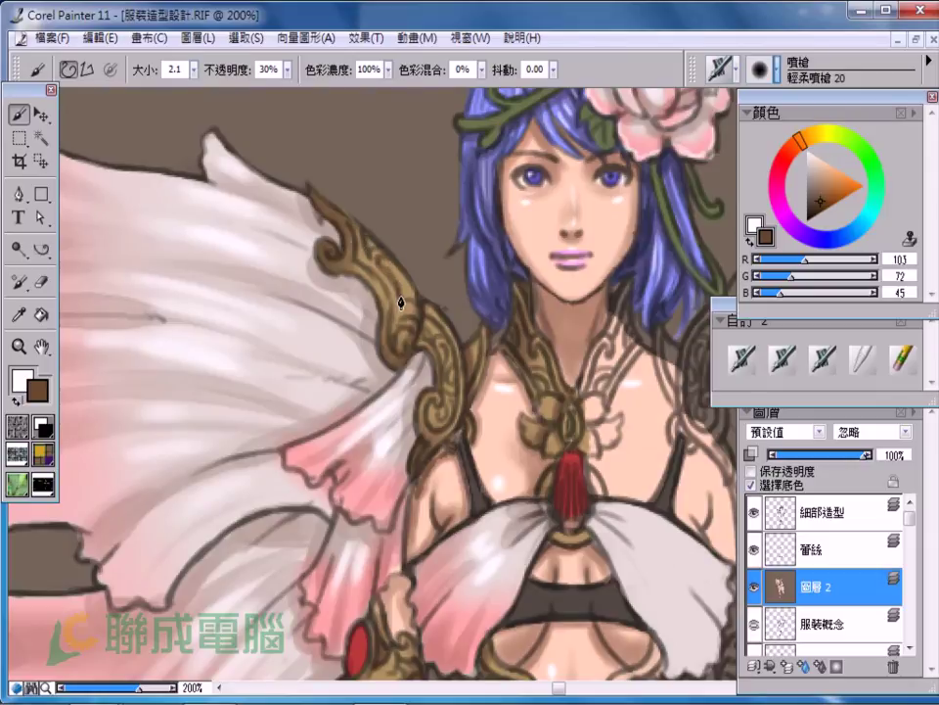
drag(301, 242, 258, 165)
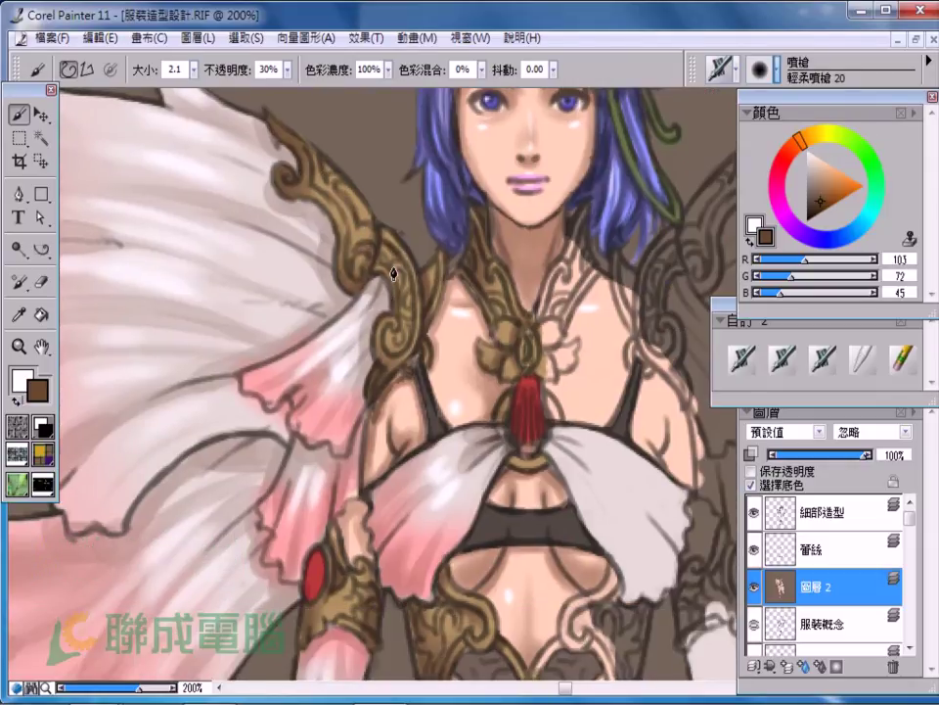
drag(505, 313, 470, 308)
mouse_move(521, 385)
mouse_down()
mouse_move(447, 311)
mouse_move(485, 291)
mouse_up()
drag(426, 371, 440, 166)
drag(390, 405, 404, 249)
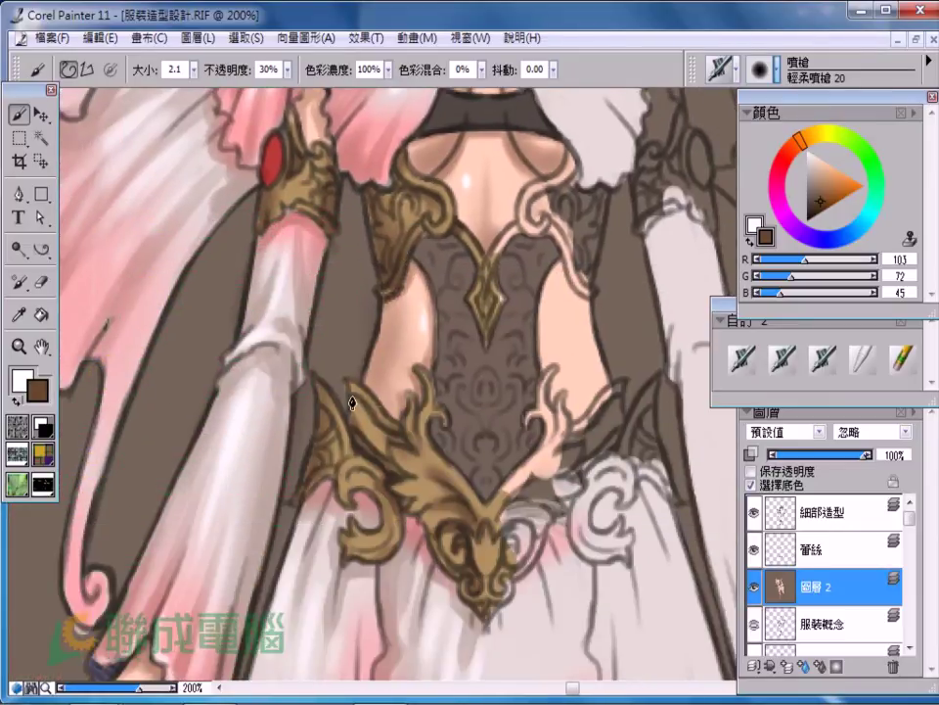
drag(406, 496, 435, 483)
Pan down to check the painted boot and legs, then return to 100% zoom
drag(471, 540, 465, 384)
drag(398, 559, 398, 319)
drag(467, 559, 468, 285)
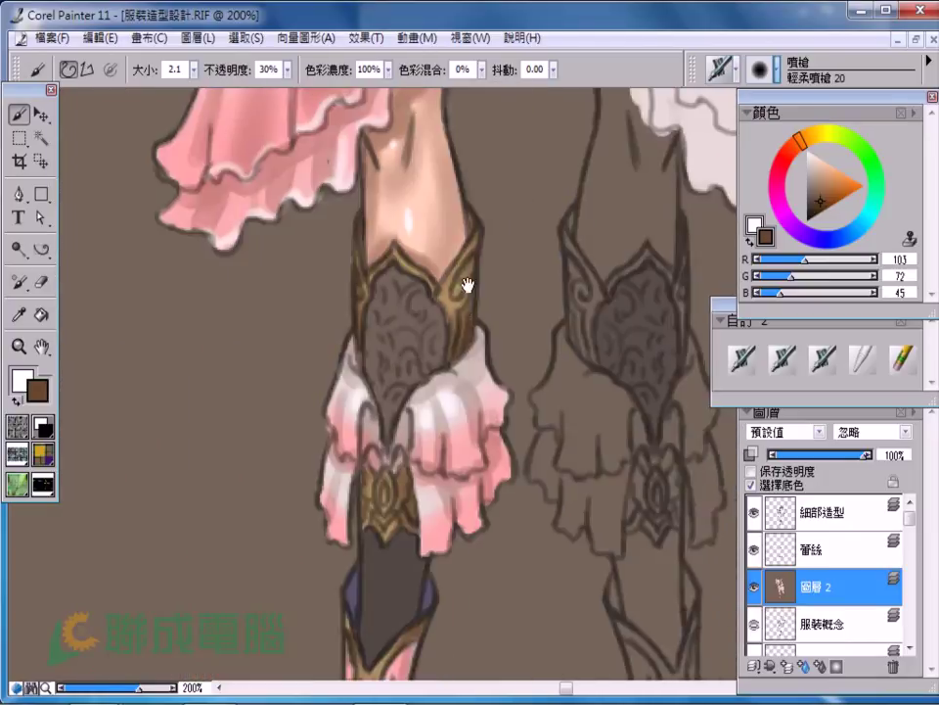
drag(392, 587, 446, 279)
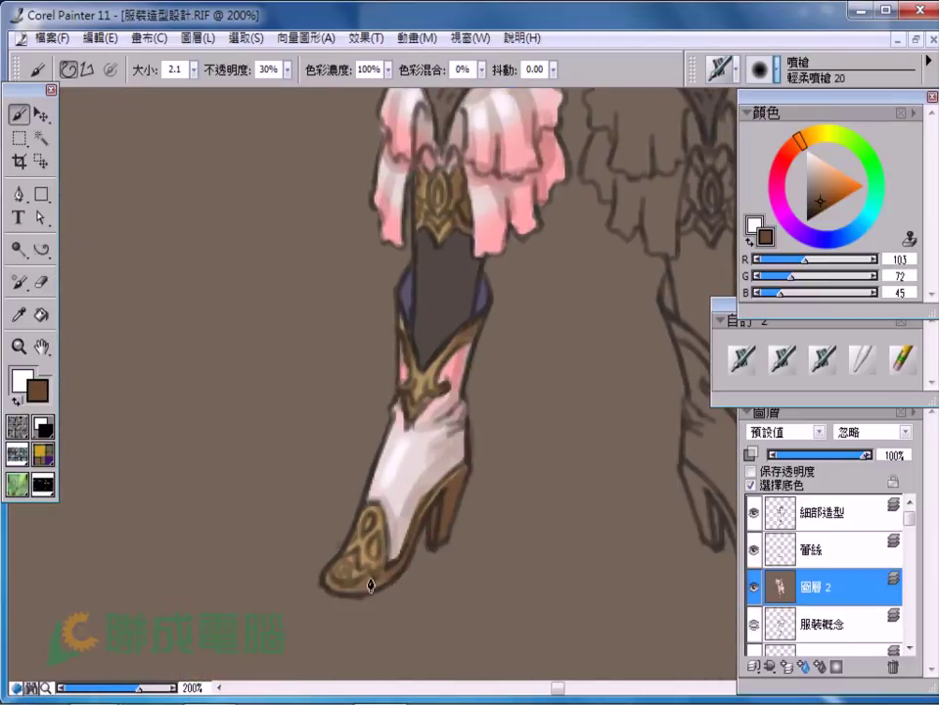
key(ctrl+minus)
key(ctrl+minus)
key(ctrl+minus)
scroll(466, 510, up, 3)
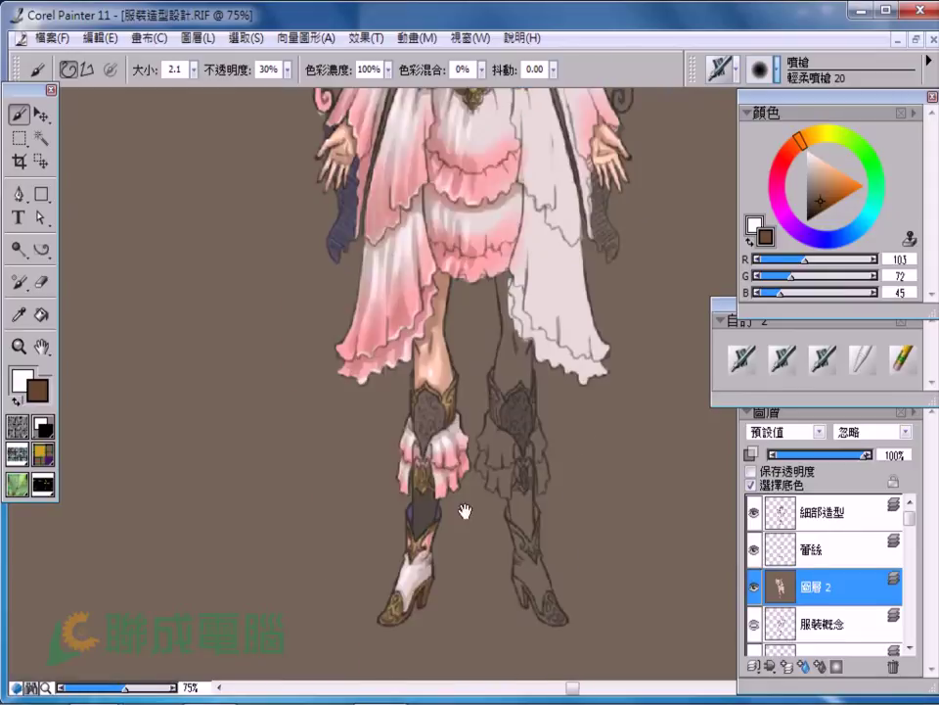
scroll(454, 342, up, 3)
key(ctrl+plus)
scroll(454, 342, up, 3)
scroll(454, 342, up, 3)
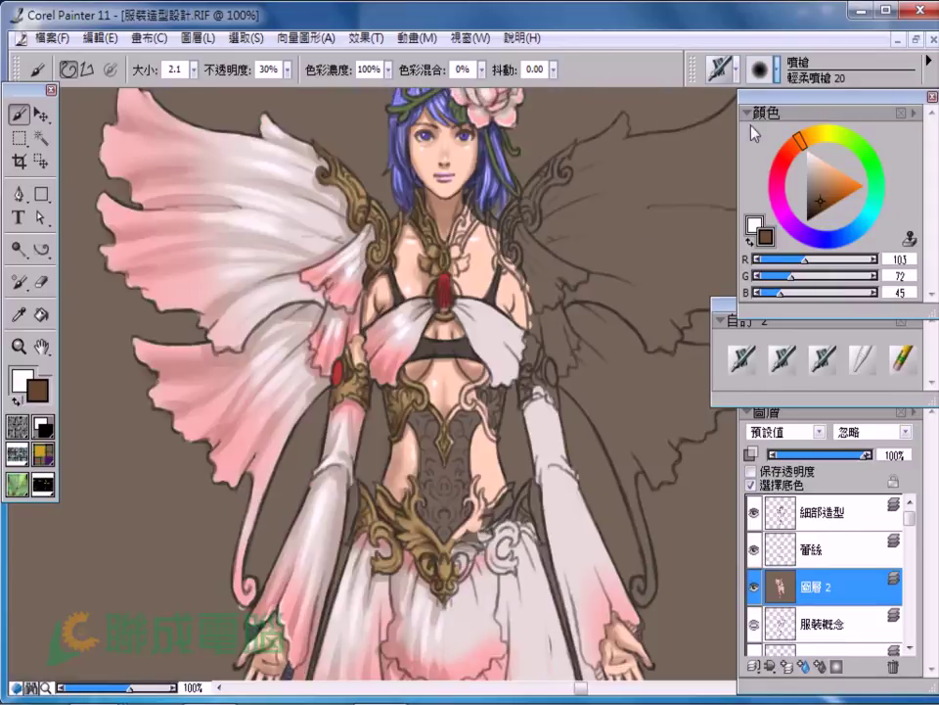
Pick pale yellow R255 G255 B152 from the hue ring and colour triangle
click(830, 143)
click(832, 171)
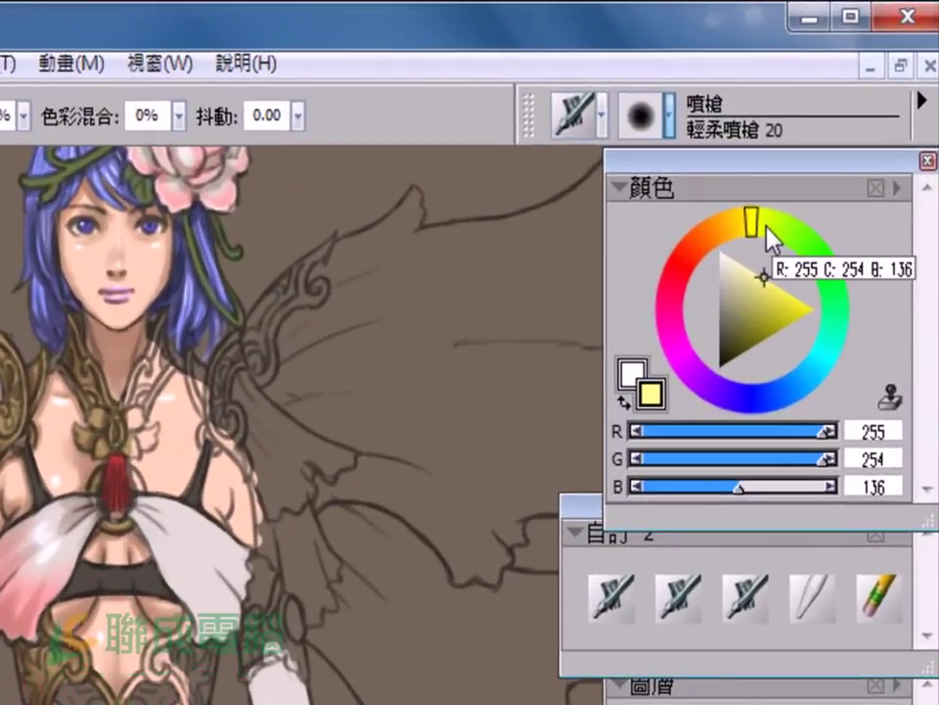
click(770, 227)
click(755, 224)
click(759, 292)
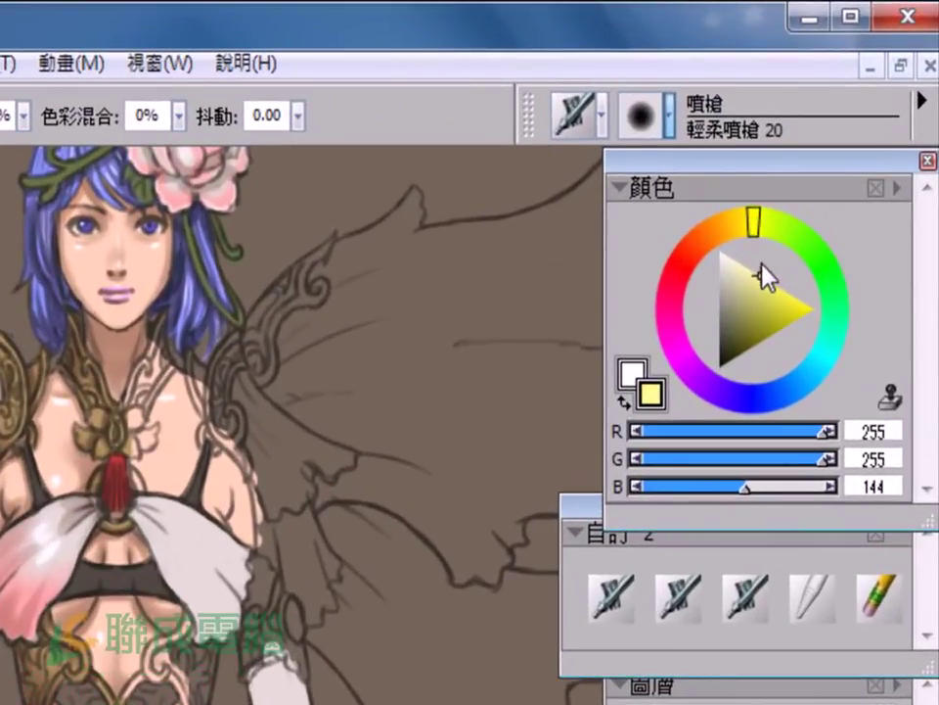
click(757, 290)
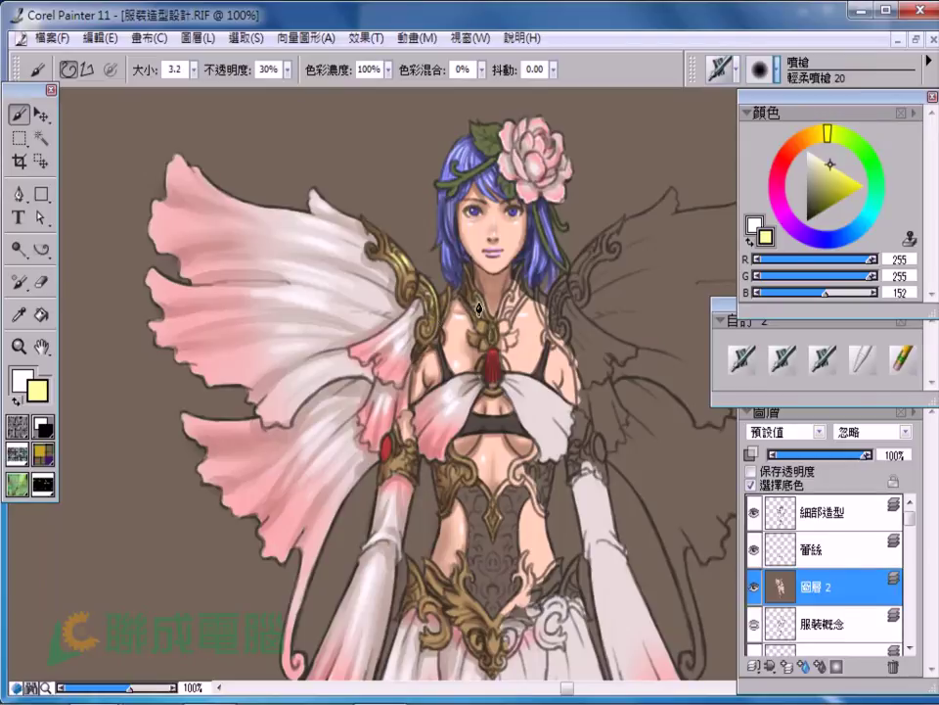
key(bracketright)
key(bracketright)
key(bracketright)
key(bracketleft)
key(bracketleft)
key(bracketleft)
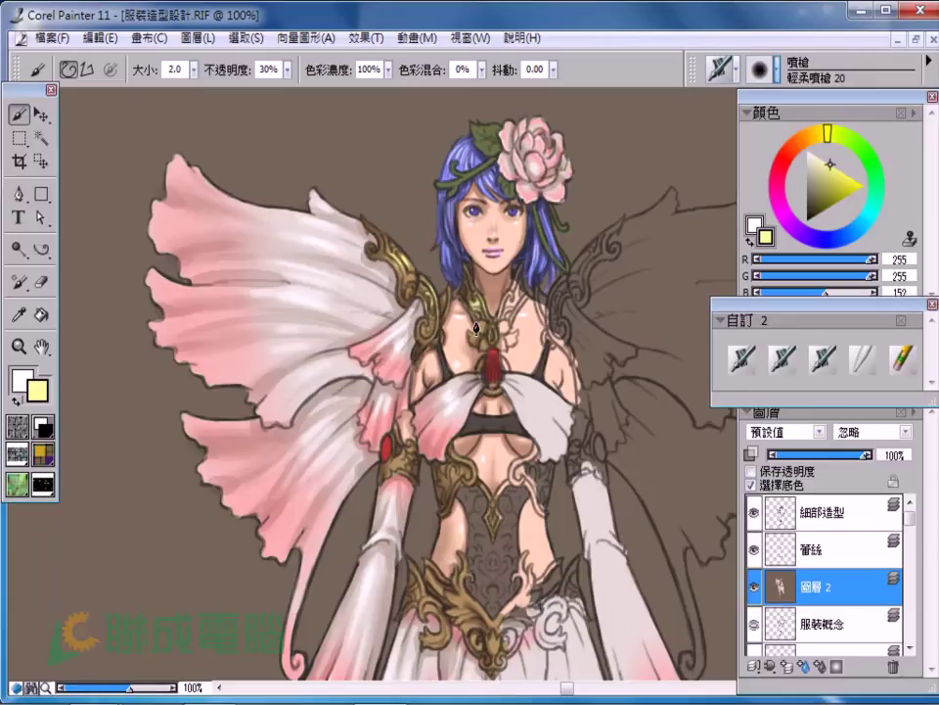
key(bracketright)
drag(391, 391, 382, 341)
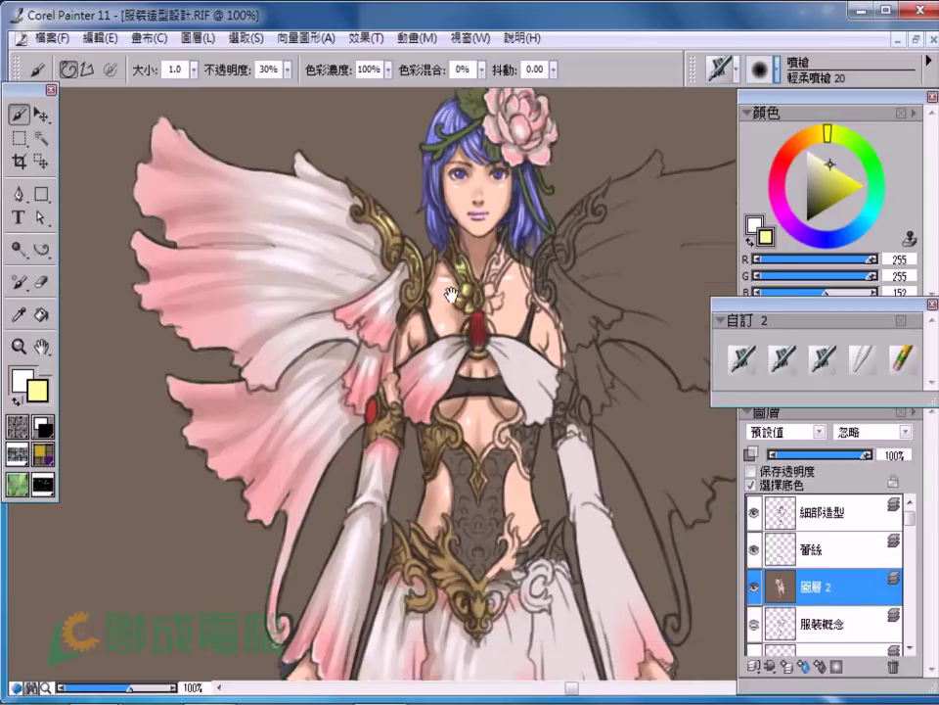
key(bracketleft)
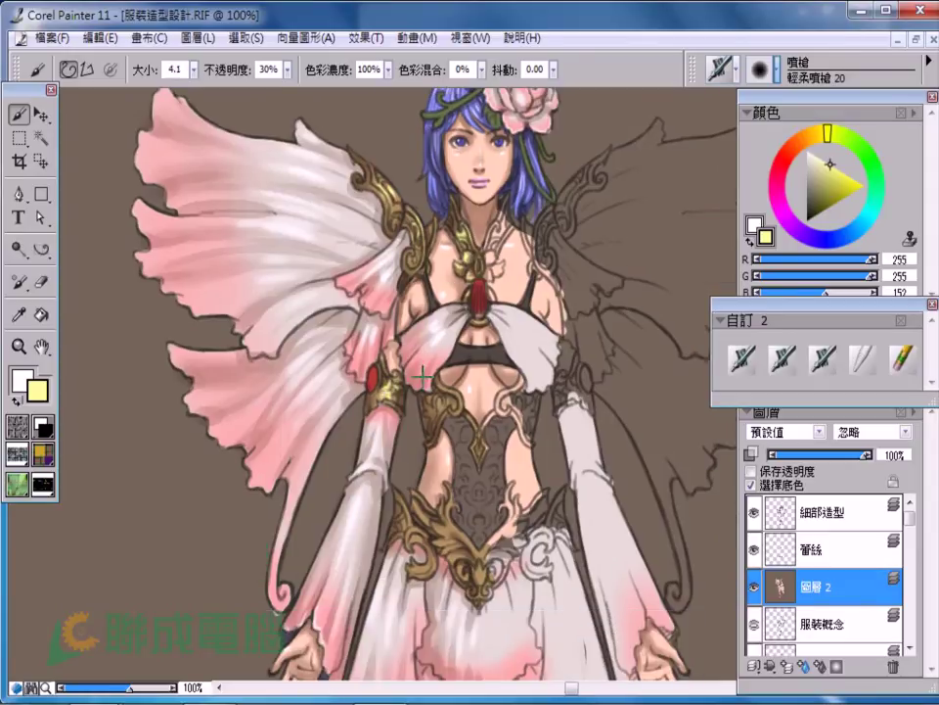
drag(492, 439, 489, 401)
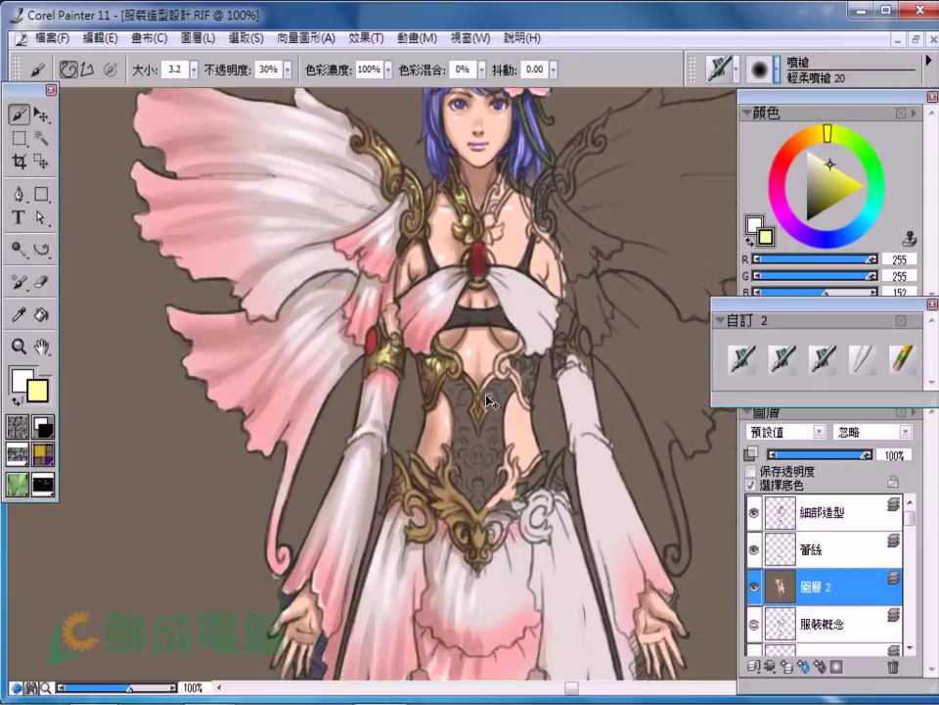
key(bracketleft)
key(bracketleft)
scroll(354, 311, down, 1)
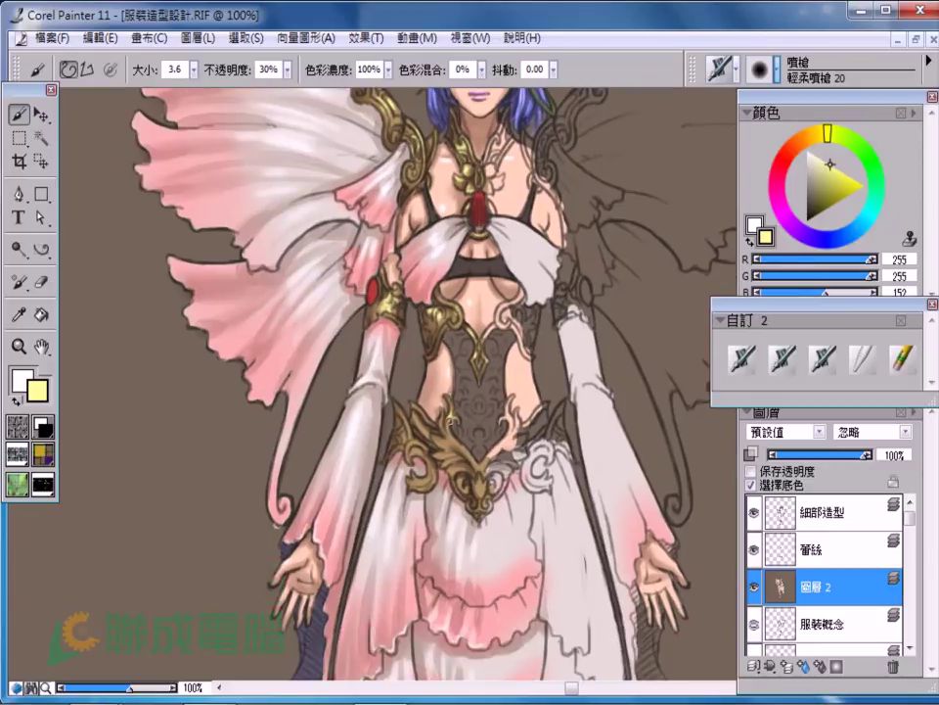
key(bracketleft)
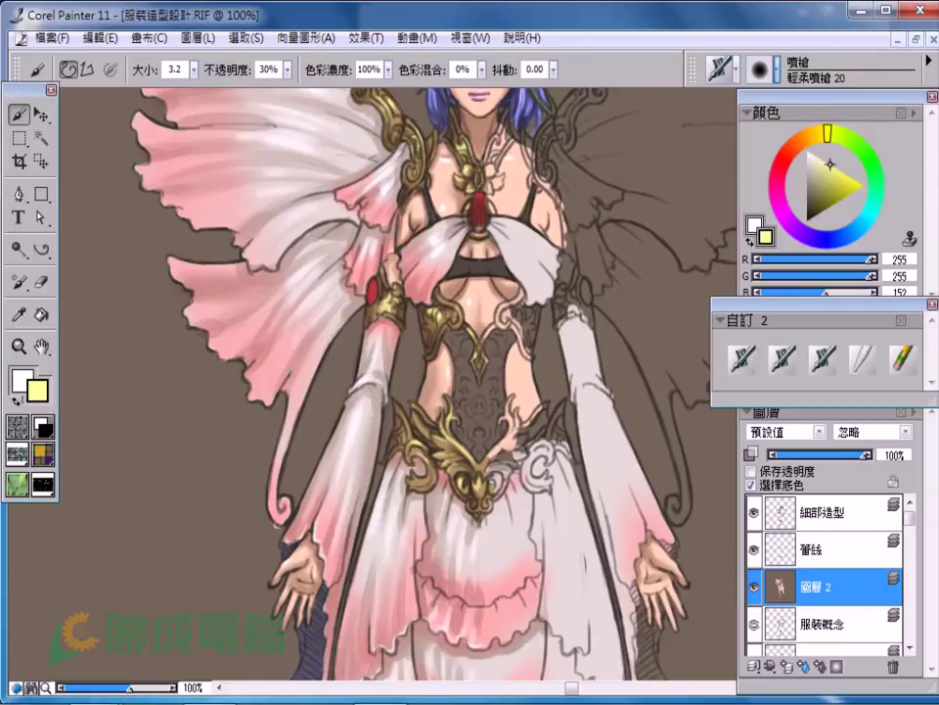
drag(472, 674, 441, 190)
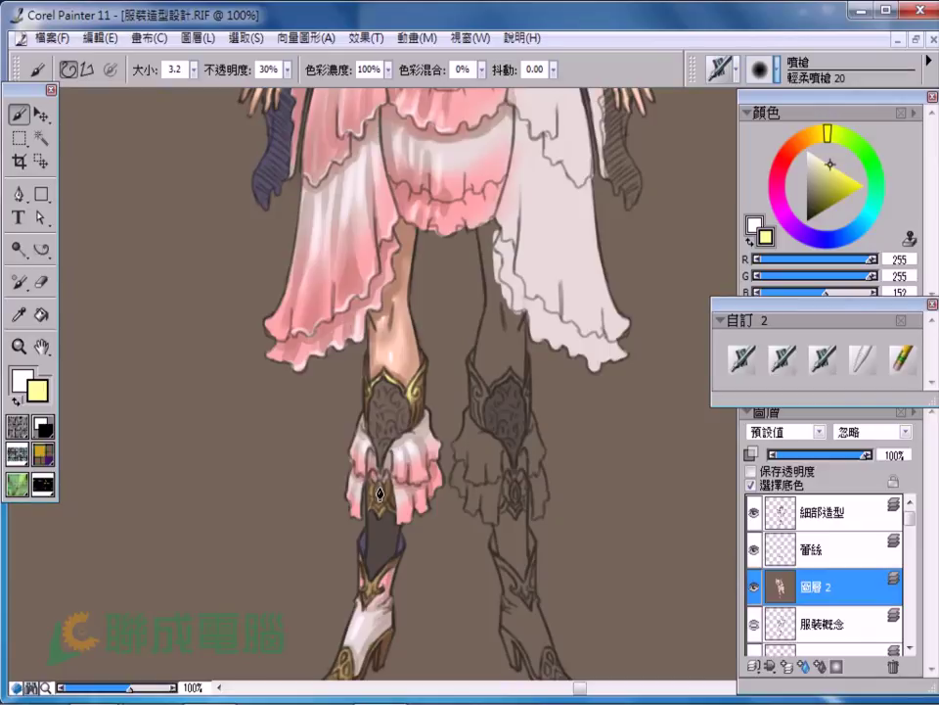
drag(381, 511, 375, 469)
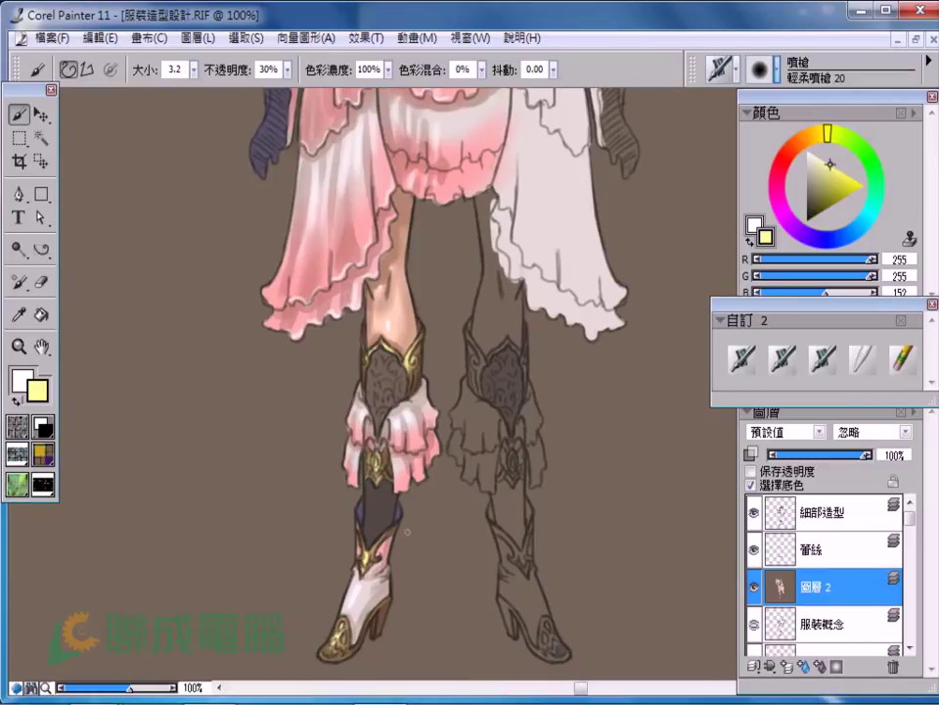
scroll(406, 531, up, 9)
scroll(293, 392, up, 1)
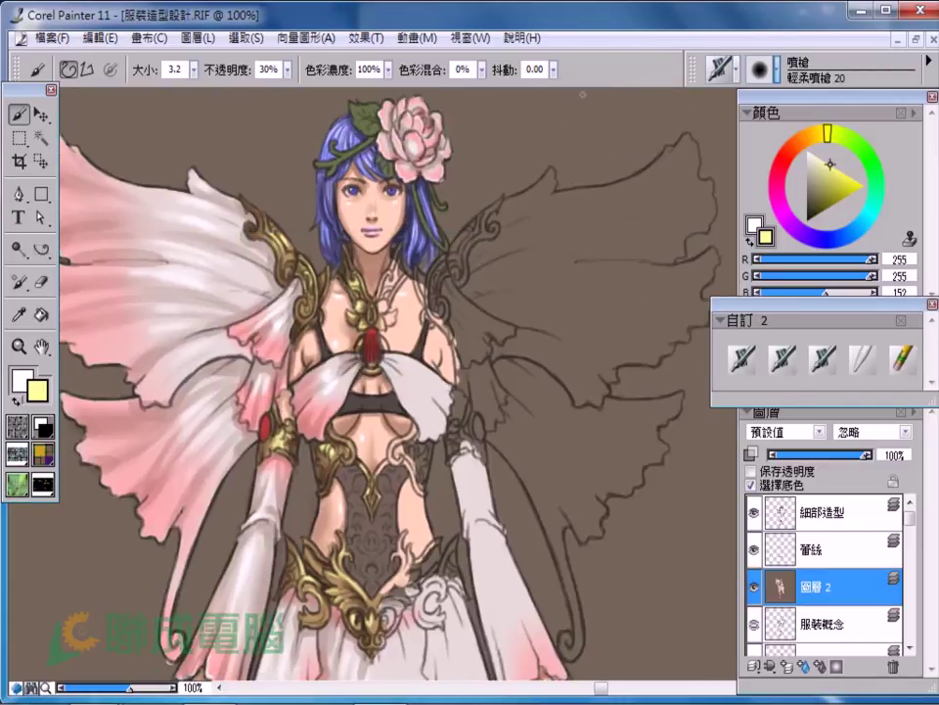
Load pure white R255 G255 B255, look over the figure, and zoom to 200% on the face
alt+click(230, 171)
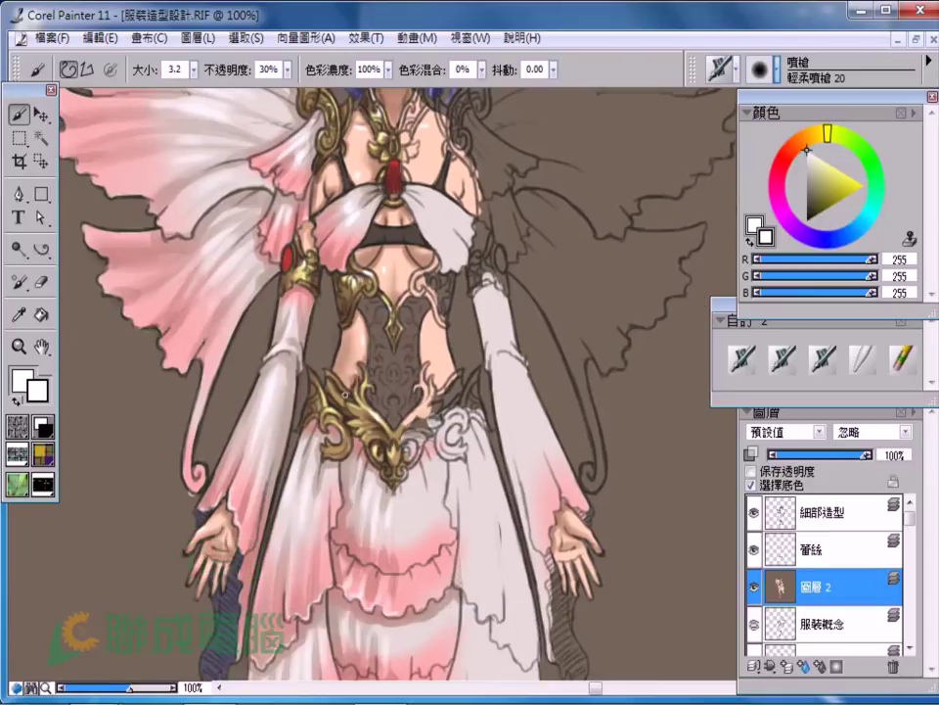
scroll(337, 423, down, 4)
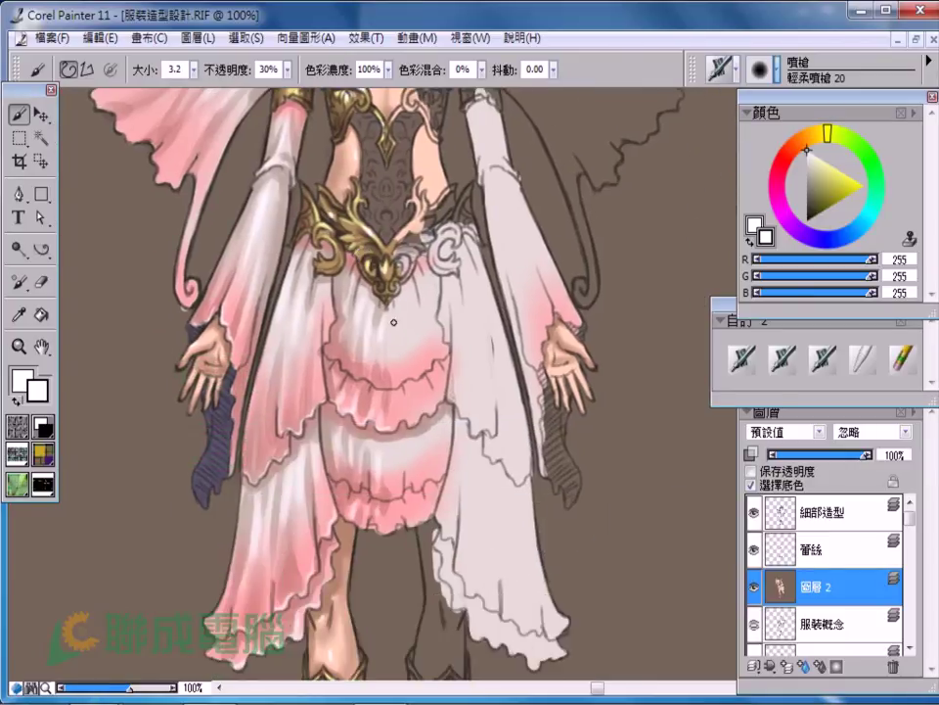
scroll(421, 489, down, 1)
scroll(394, 451, down, 4)
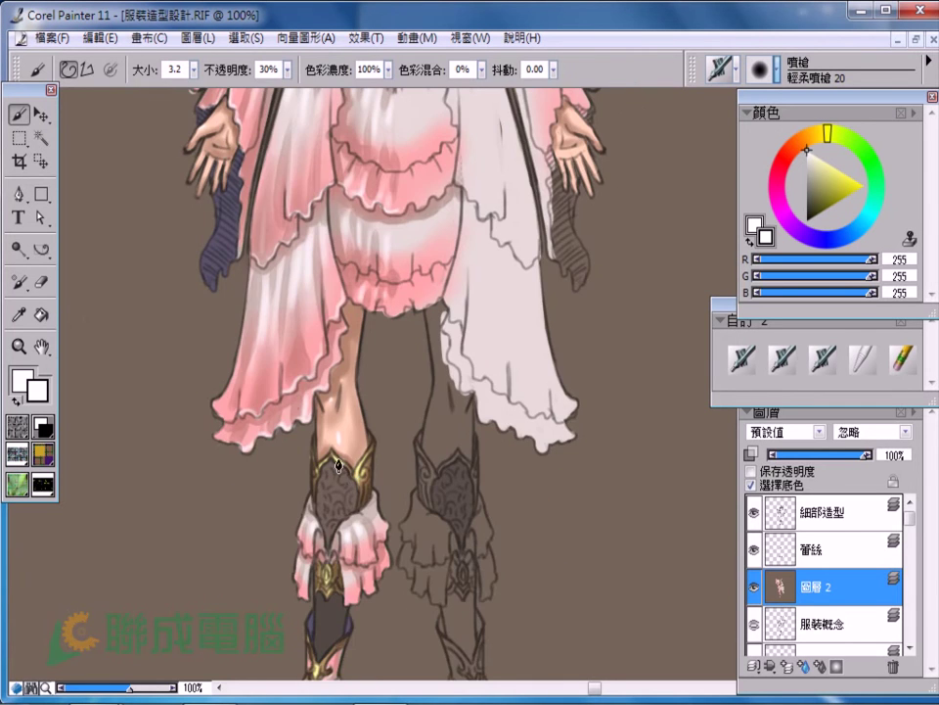
scroll(336, 503, up, 10)
key(ctrl+minus)
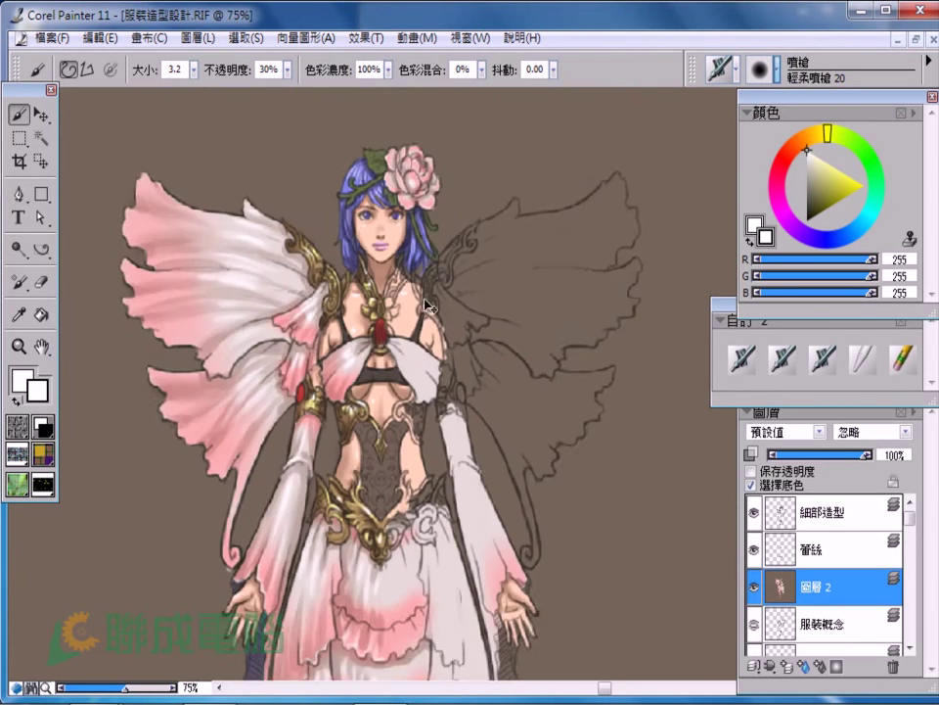
key(ctrl+plus)
key(ctrl+plus)
Paint highlights around the face with a muted yellow-green, tuning the brush size
scroll(421, 323, up, 1)
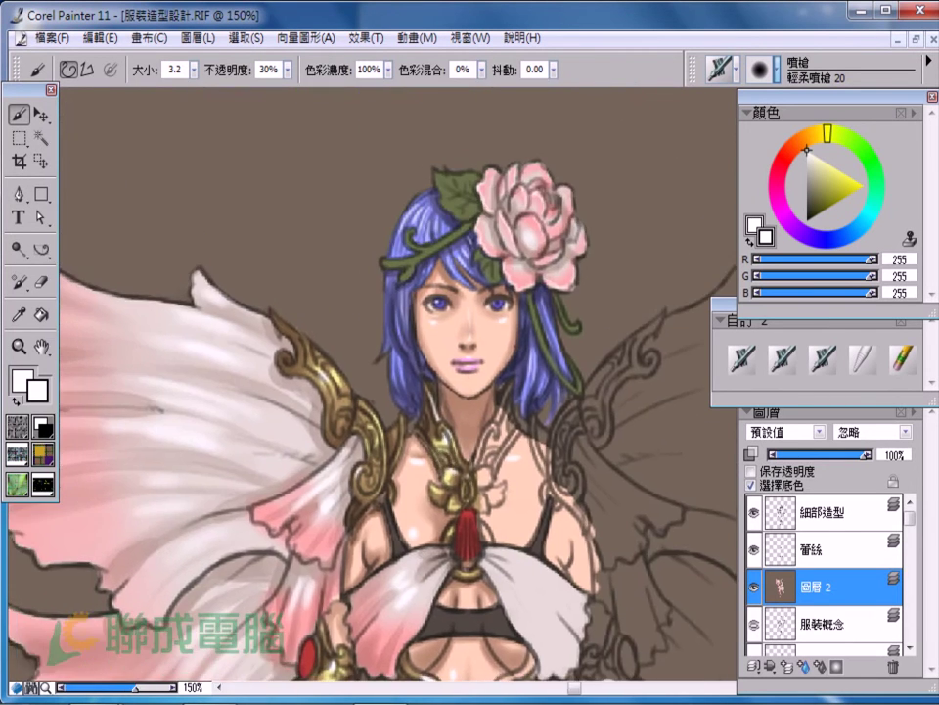
key(ctrl+plus)
drag(463, 388, 471, 444)
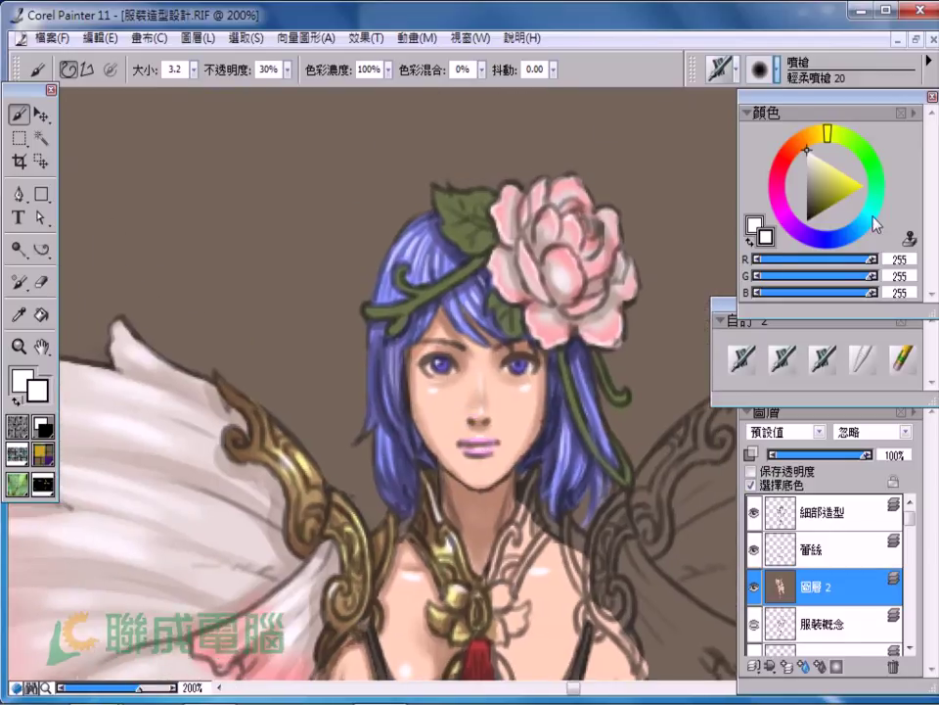
drag(829, 132, 849, 136)
click(818, 200)
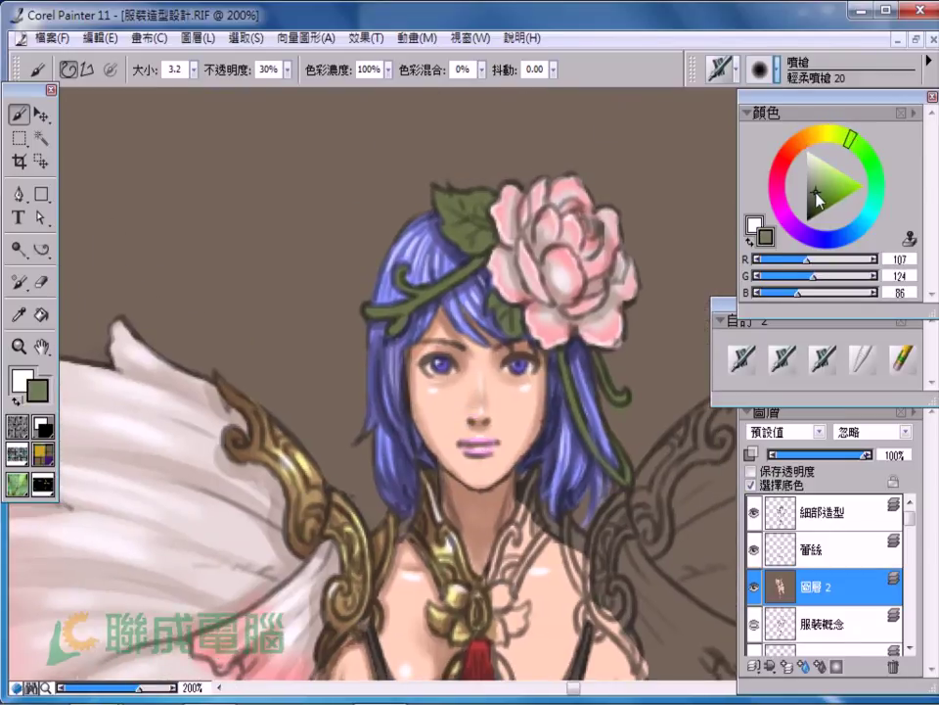
click(812, 203)
key(bracketright)
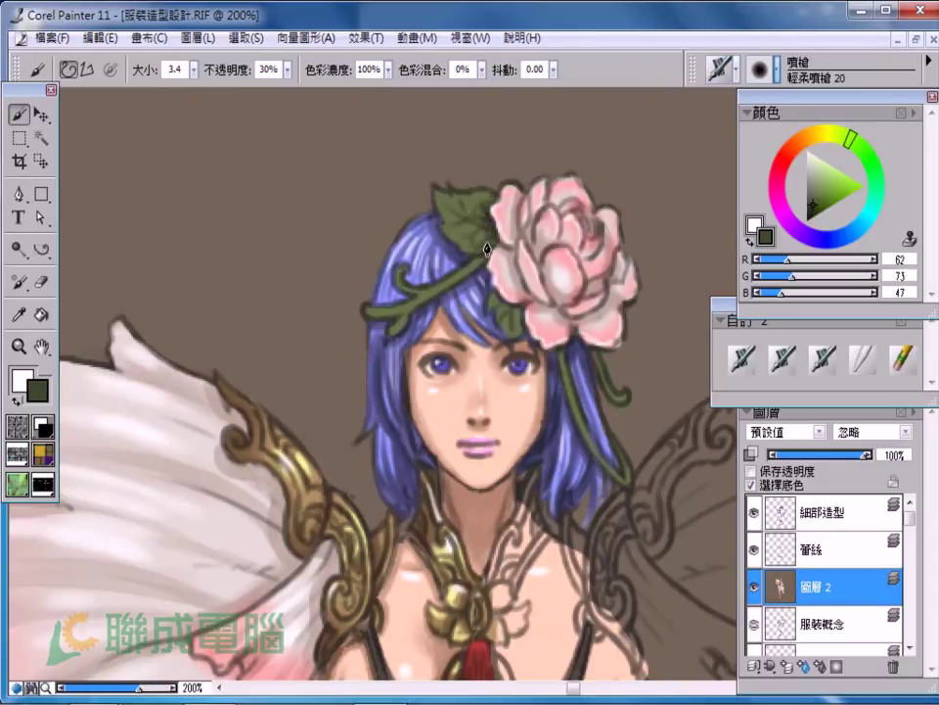
key(bracketleft)
key(bracketleft)
key(bracketleft)
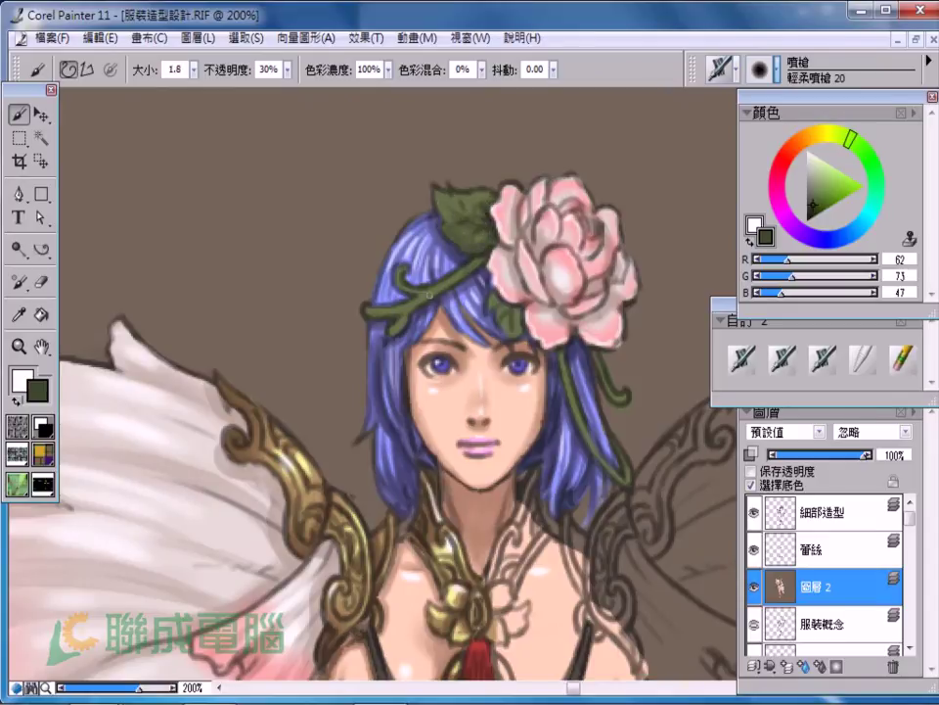
key(bracketright)
key(bracketright)
key(bracketright)
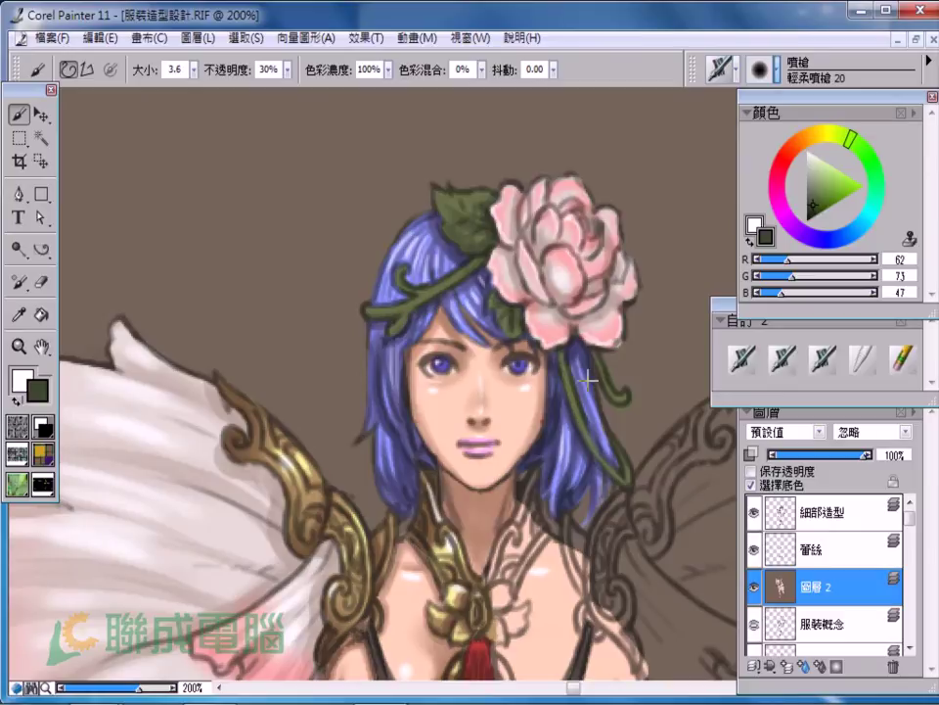
key(bracketleft)
key(bracketleft)
key(bracketleft)
Switch to light yellow-green R209 G244 B112 at brush size 2.2, then zoom out
click(832, 182)
drag(849, 139, 843, 134)
key(bracketleft)
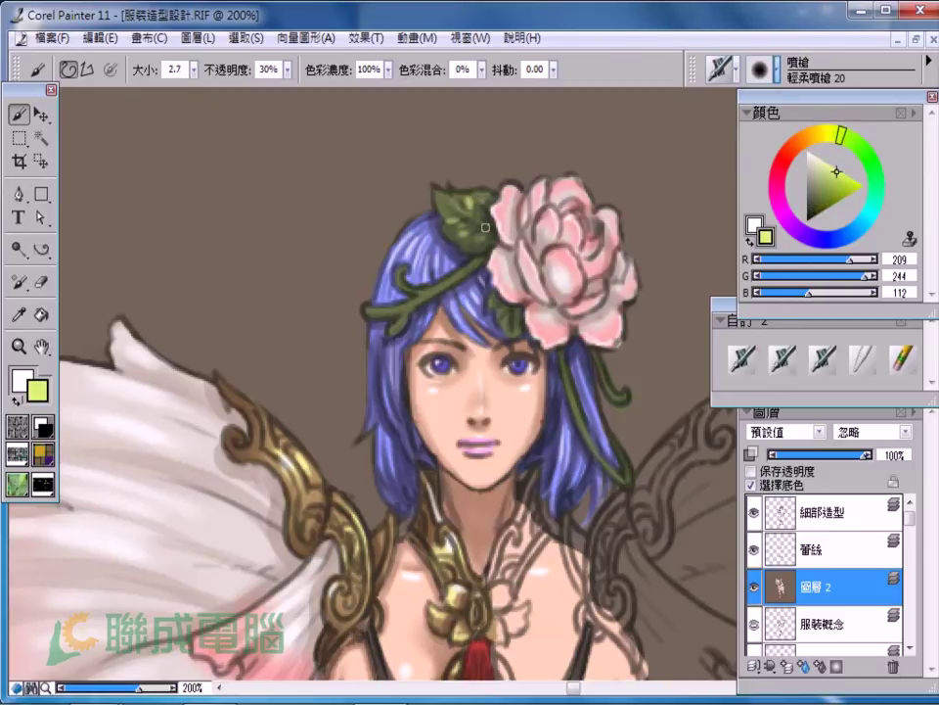
scroll(637, 307, down, 1)
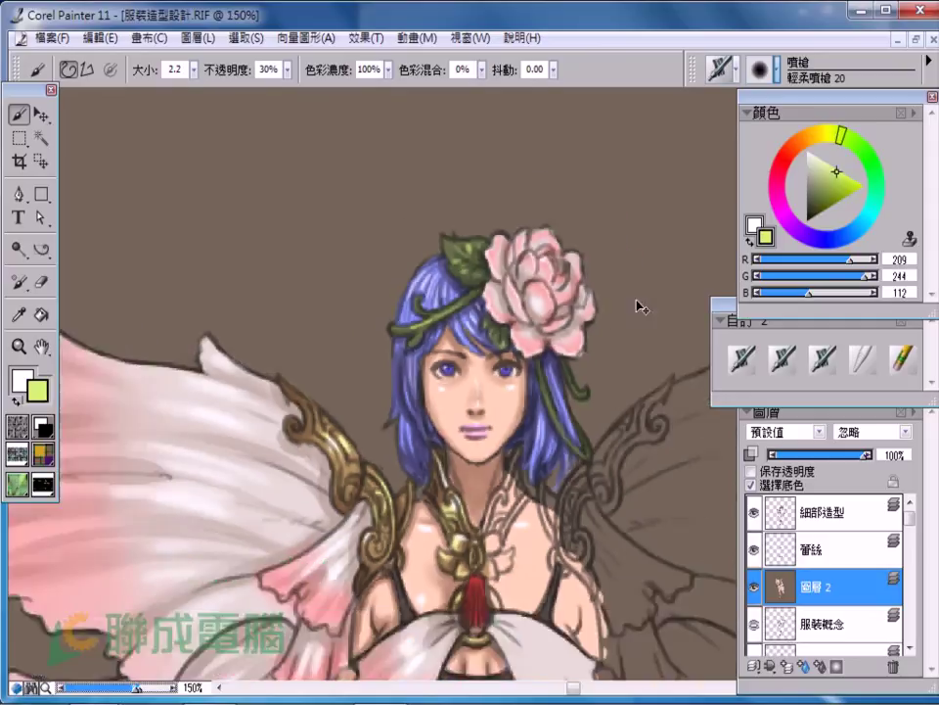
scroll(637, 306, down, 3)
scroll(506, 369, down, 3)
scroll(506, 369, up, 2)
Sample tan skin colour R195 G146 B118, set brush size 7.6, and select the 筆線 layer
drag(506, 369, 497, 427)
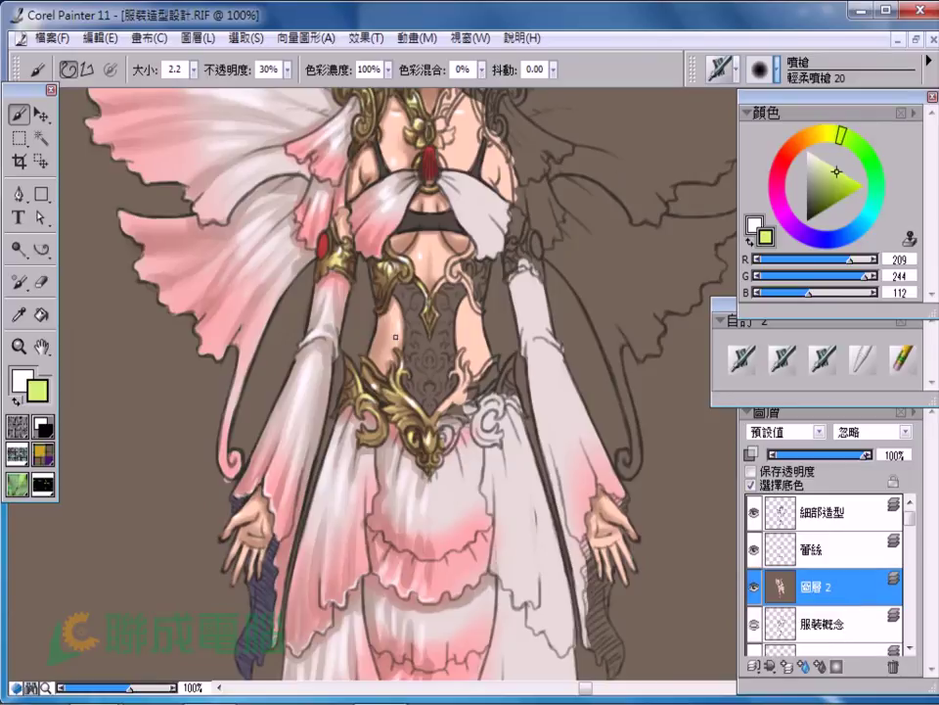
alt+click(294, 252)
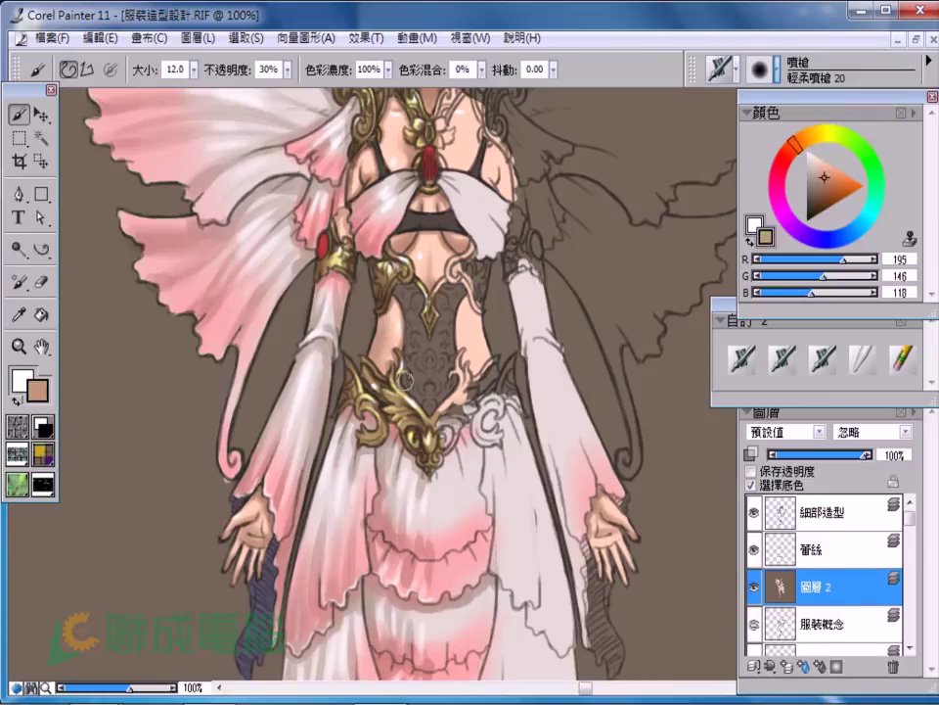
key(bracketleft)
key(bracketleft)
key(bracketright)
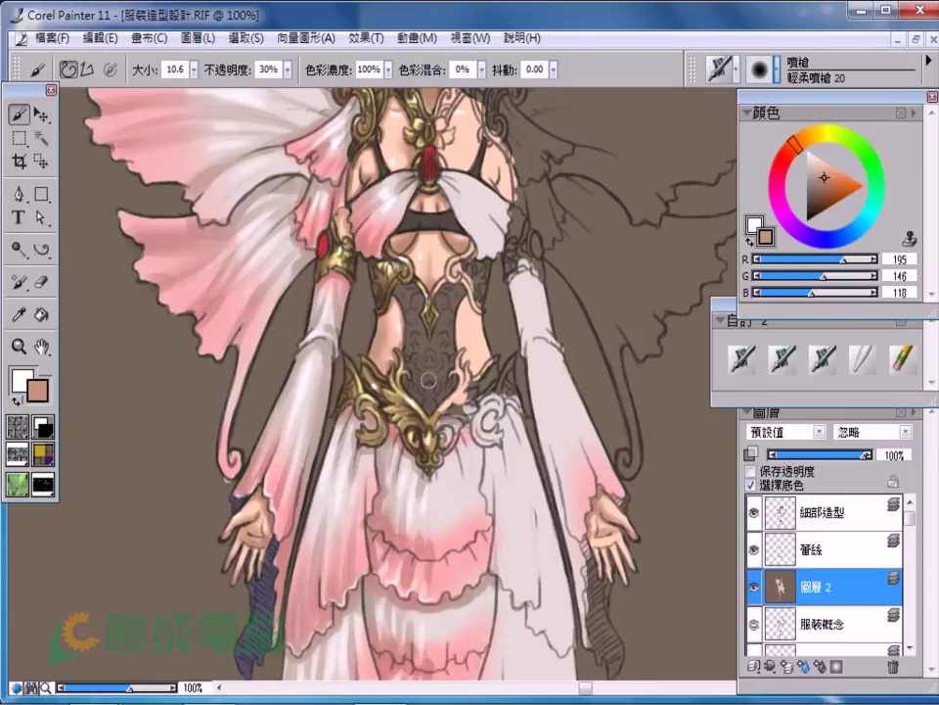
key(bracketleft)
click(813, 550)
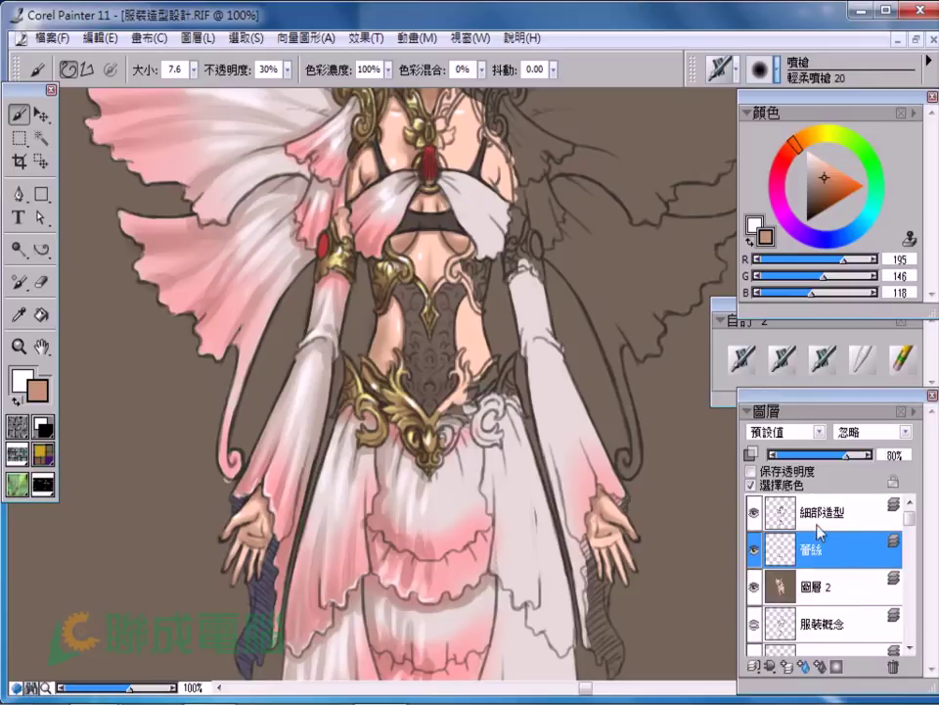
Erase line-art over the chest with the 橡皮擦 eraser at size 4.0, then zoom into the torso
key(b)
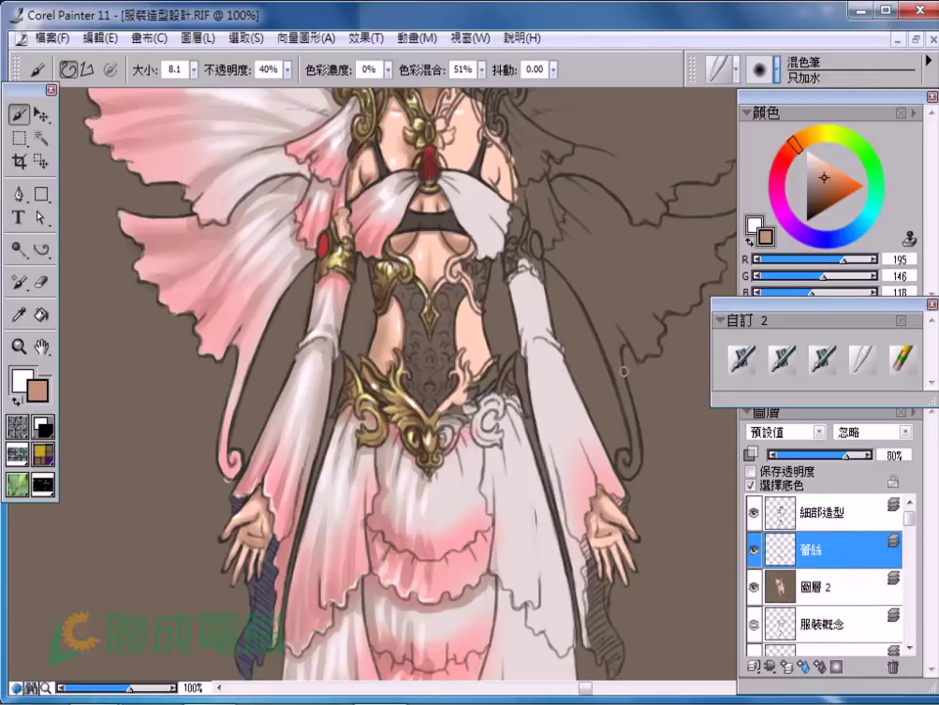
click(899, 358)
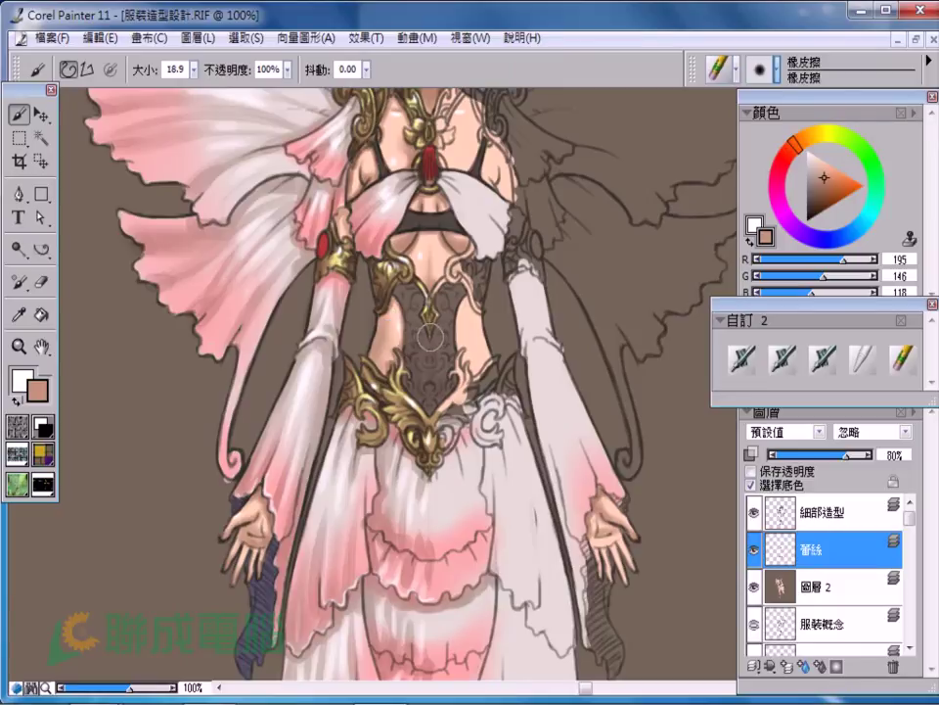
mouse_move(425, 352)
mouse_down()
mouse_move(418, 382)
mouse_move(427, 363)
mouse_move(313, 240)
mouse_up()
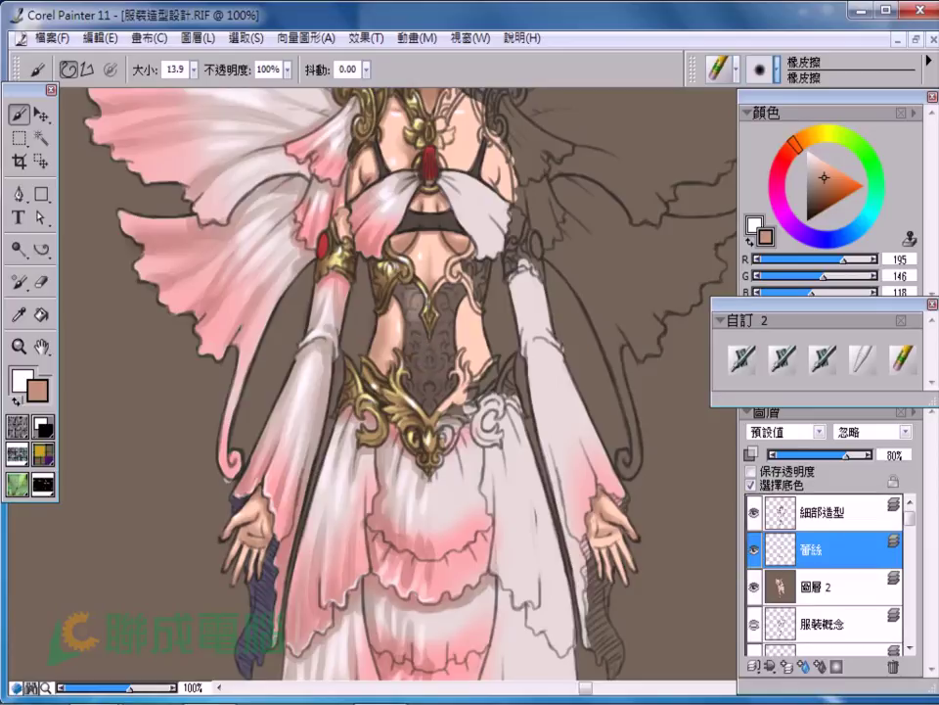
drag(418, 376, 421, 375)
drag(420, 323, 426, 315)
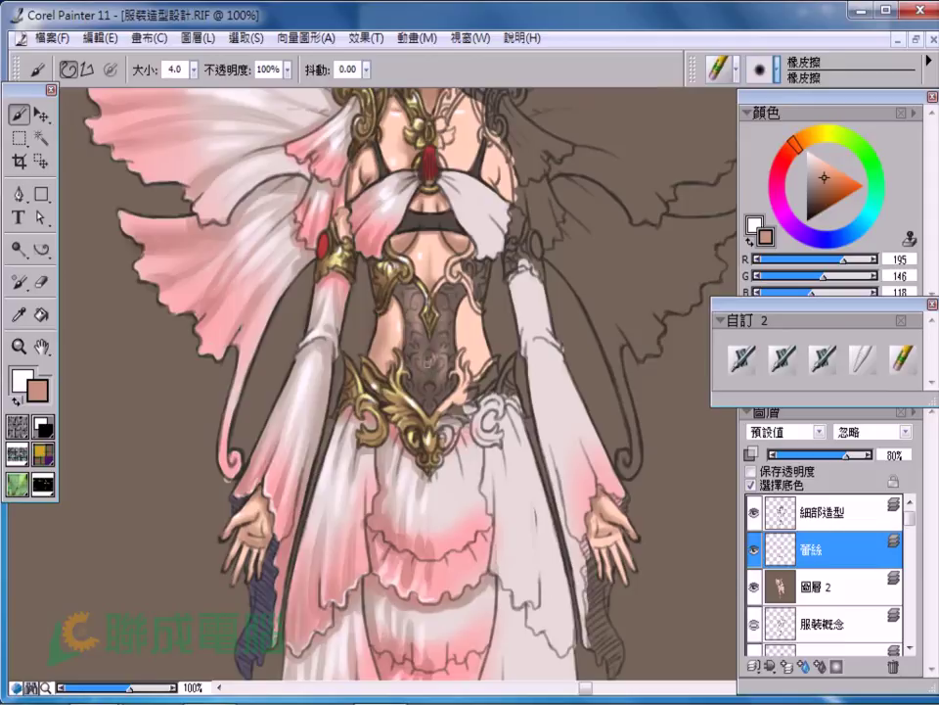
drag(461, 395, 437, 345)
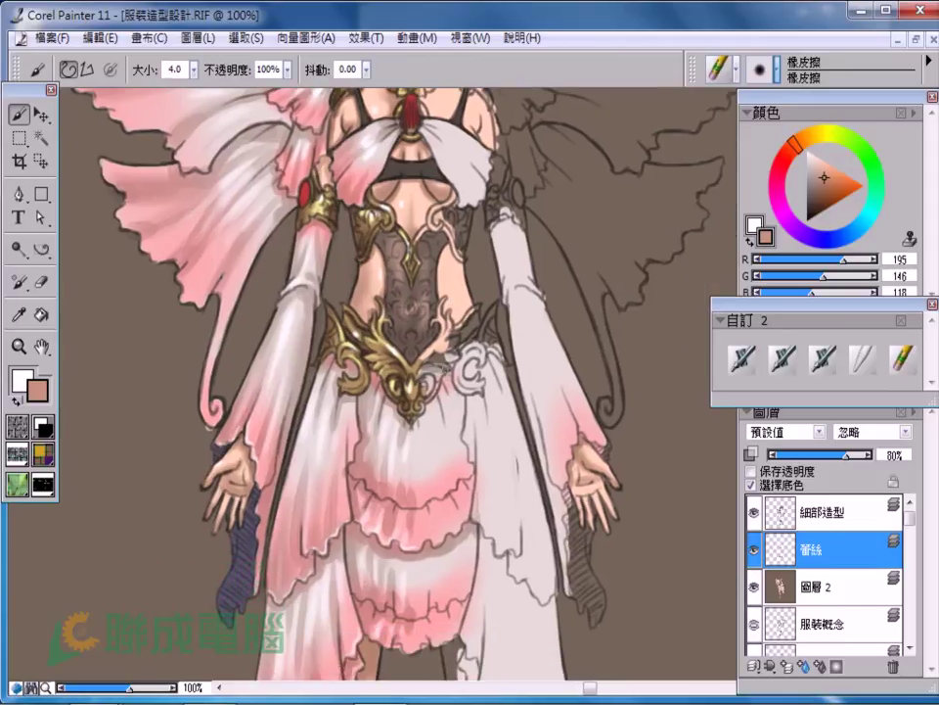
key(ctrl+plus)
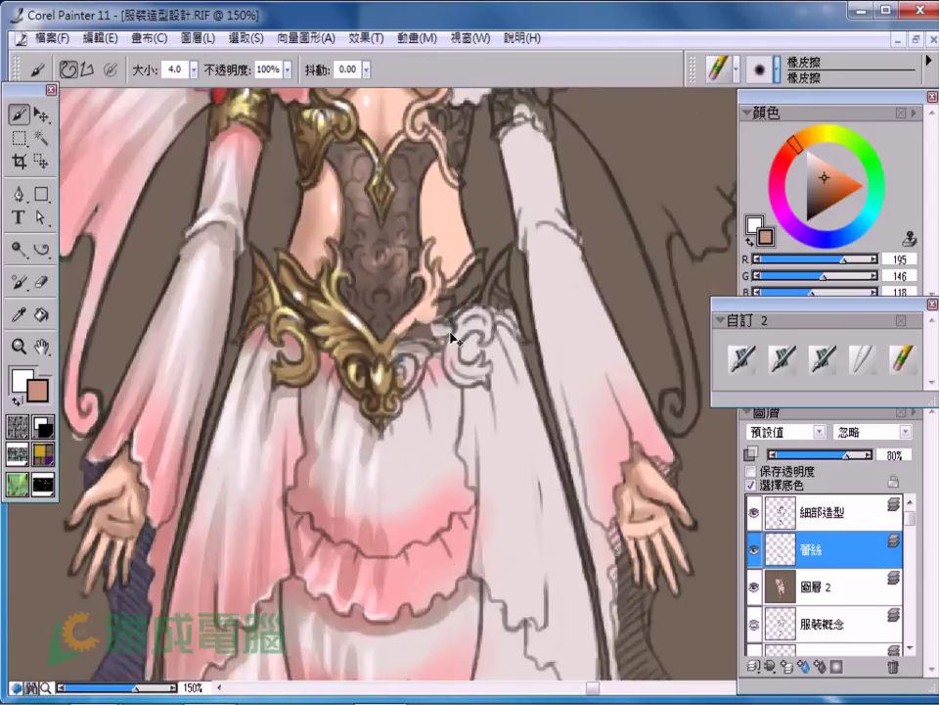
key(ctrl+plus)
Erase fine corset lines with a 1.0 eraser, then zoom out and scroll down to the boots
drag(362, 353, 461, 433)
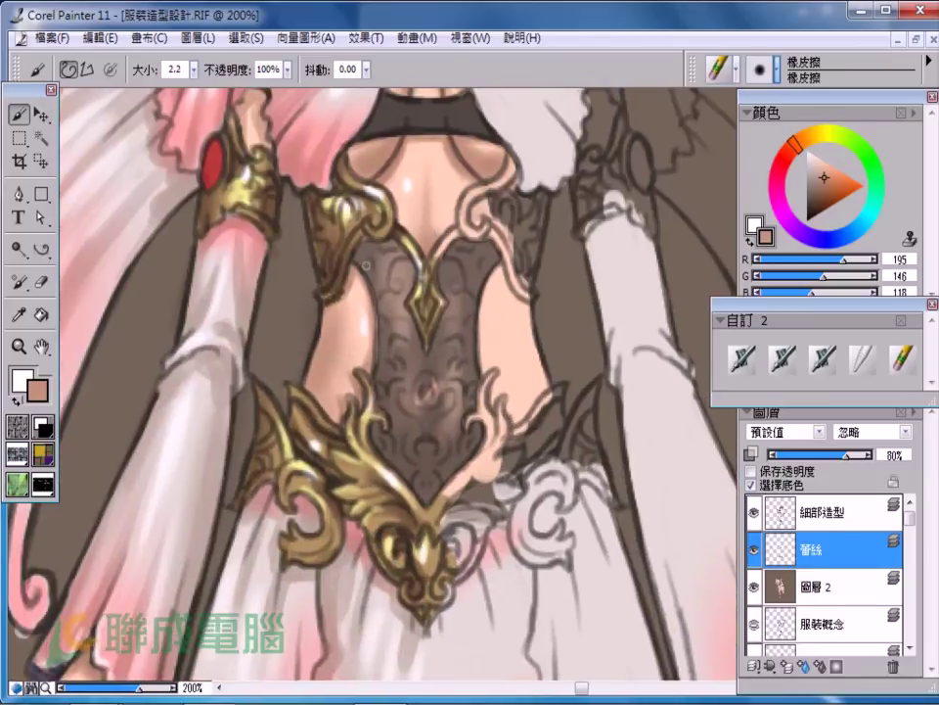
key(bracketleft)
key(bracketleft)
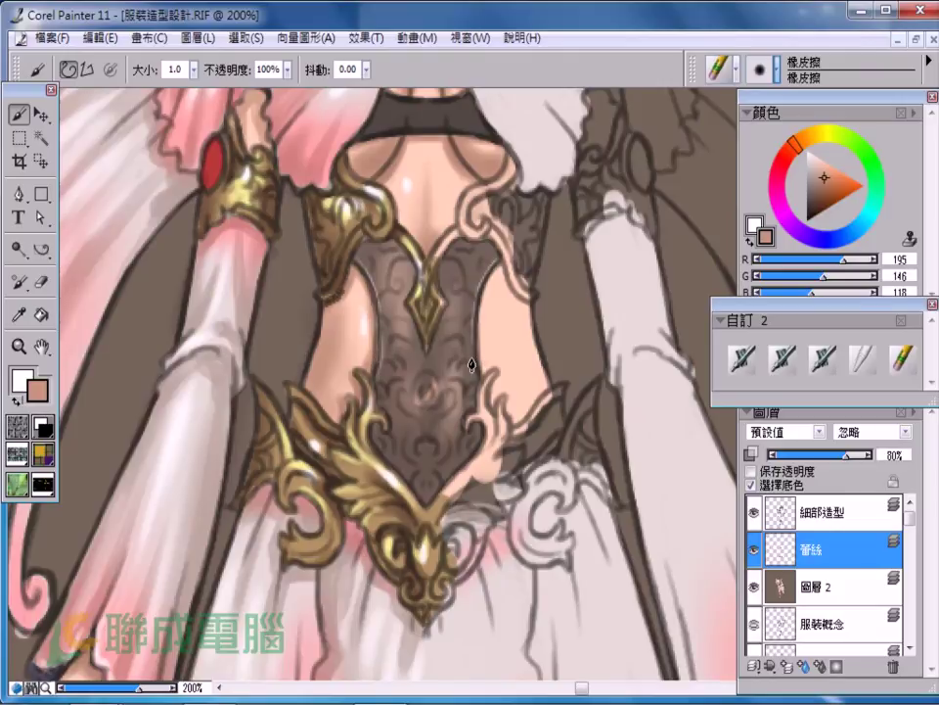
key(ctrl+minus)
key(ctrl+minus)
key(ctrl+minus)
key(ctrl+plus)
scroll(349, 360, down, 5)
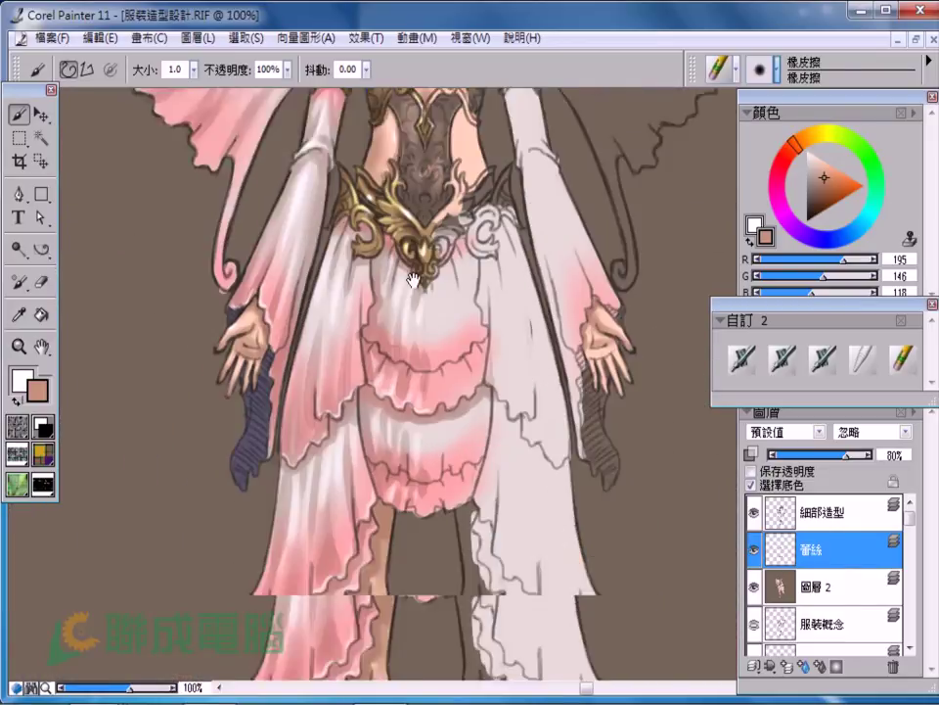
scroll(411, 294, down, 5)
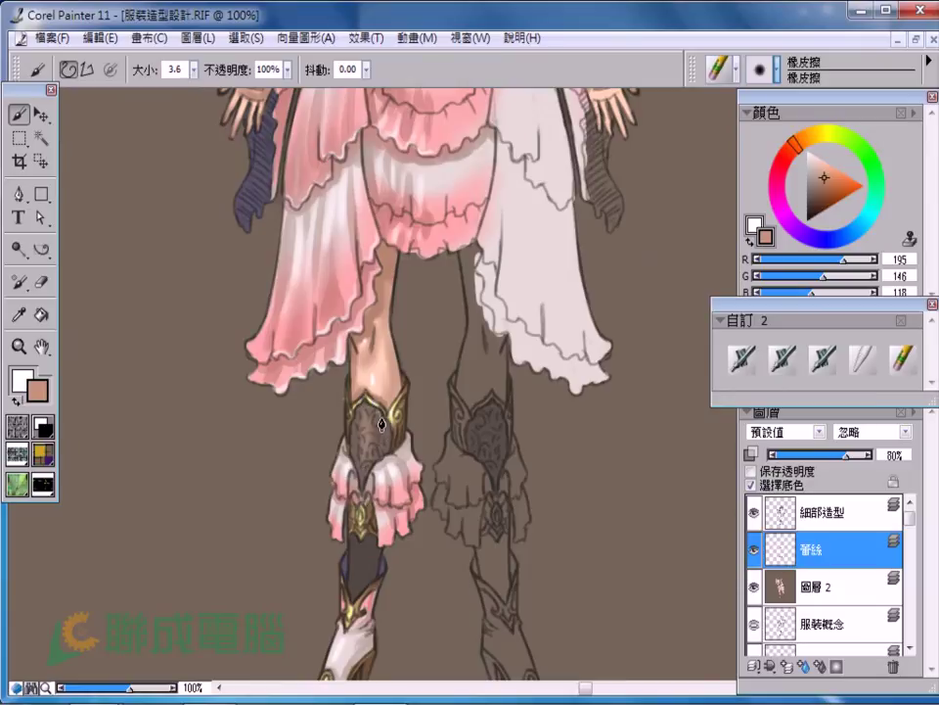
scroll(447, 290, down, 1)
scroll(430, 314, down, 1)
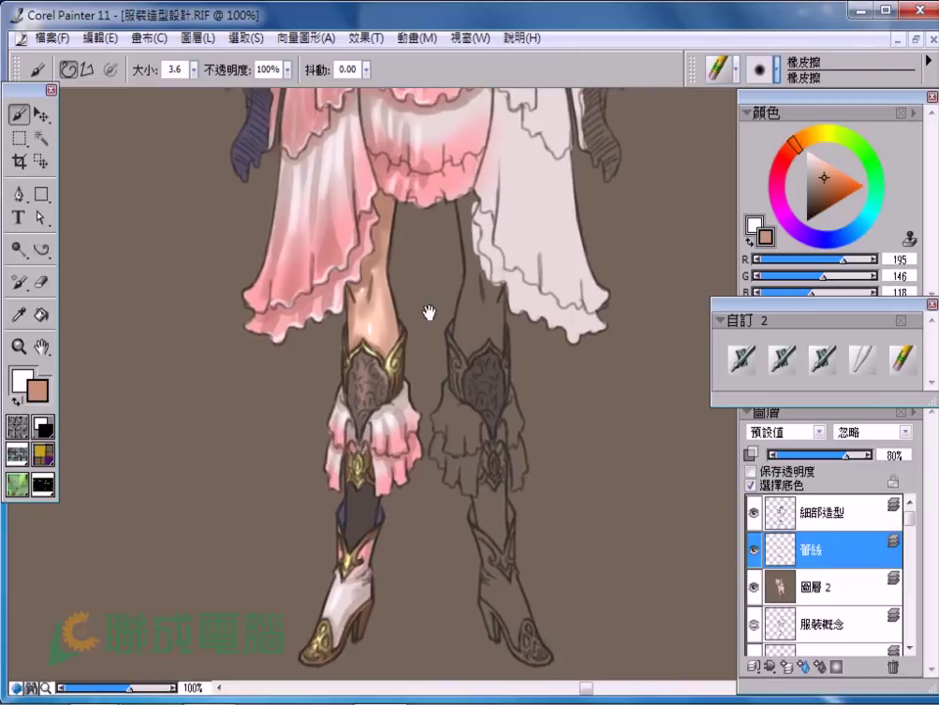
scroll(533, 553, up, 5)
Return to 圖層 2, pick dark brown, and slightly enlarge the soft airbrush
scroll(534, 603, up, 5)
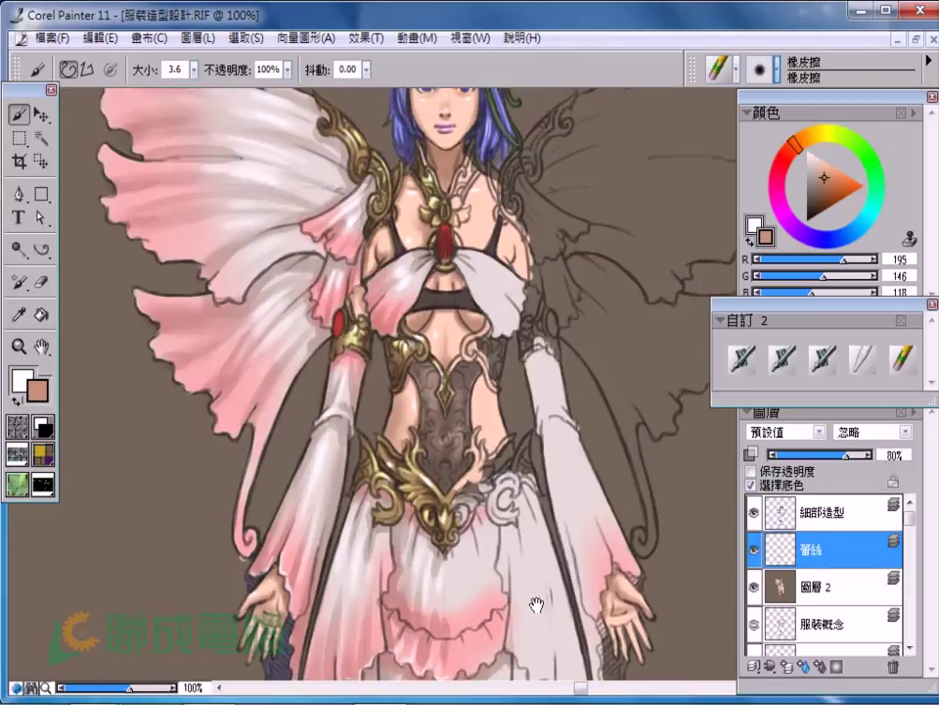
scroll(503, 382, up, 1)
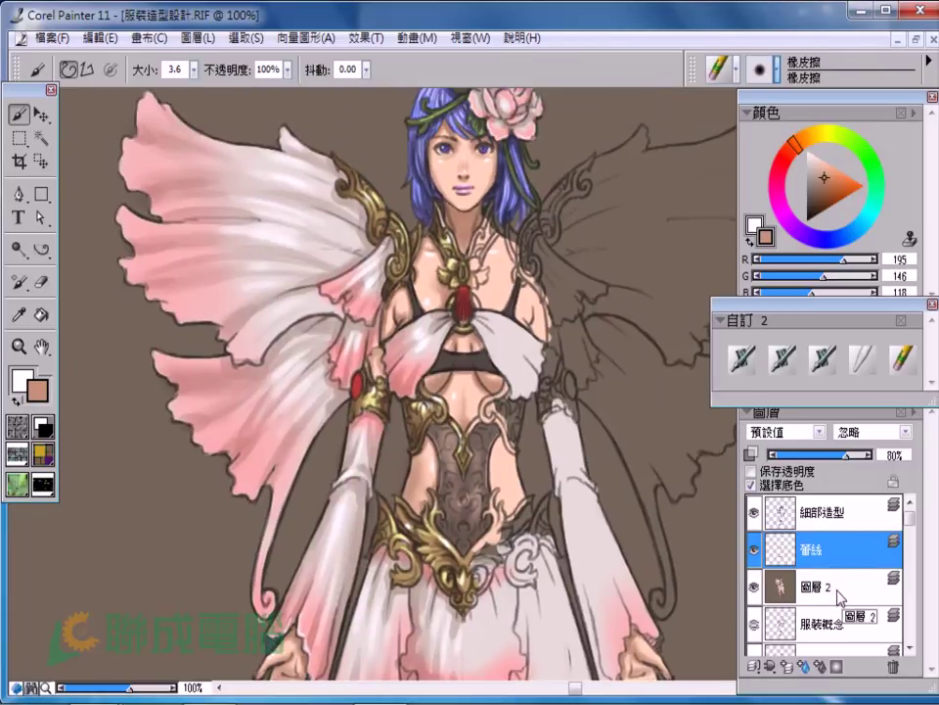
click(800, 585)
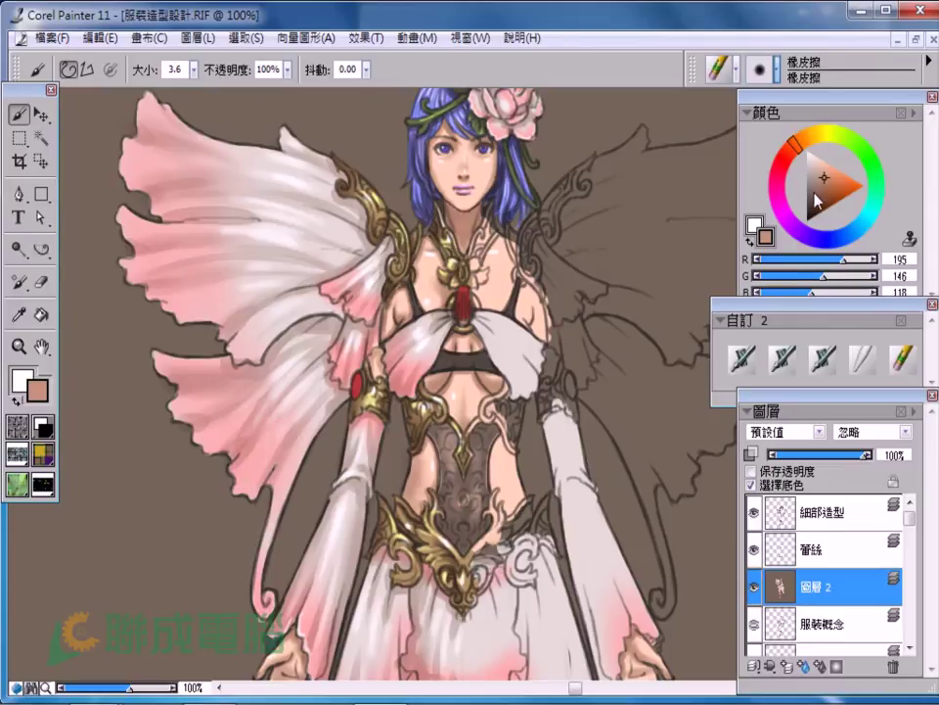
drag(817, 200, 812, 220)
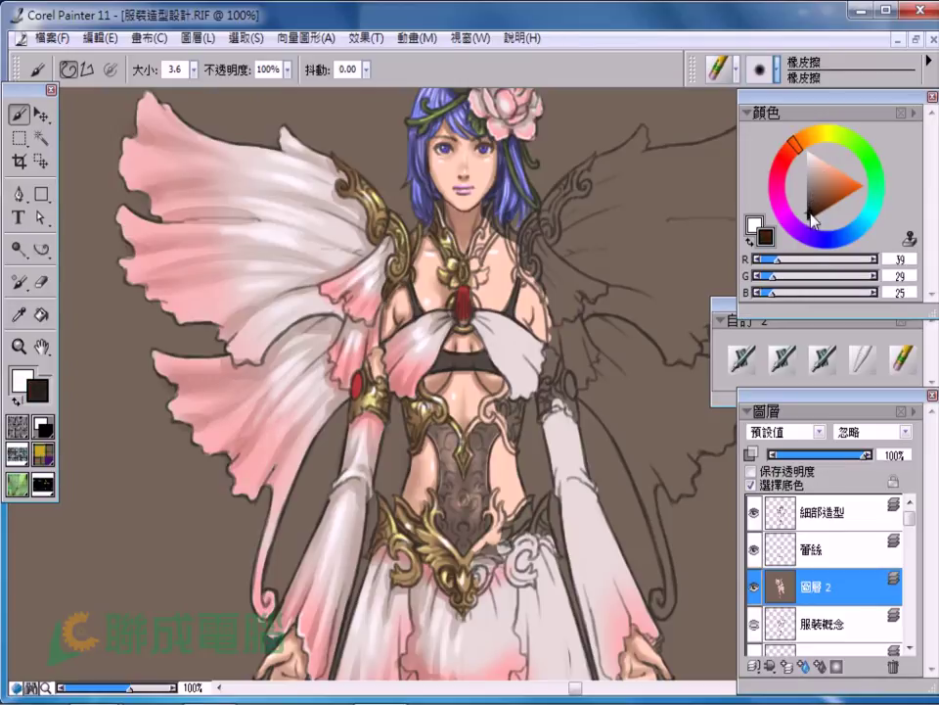
key(ctrl+plus)
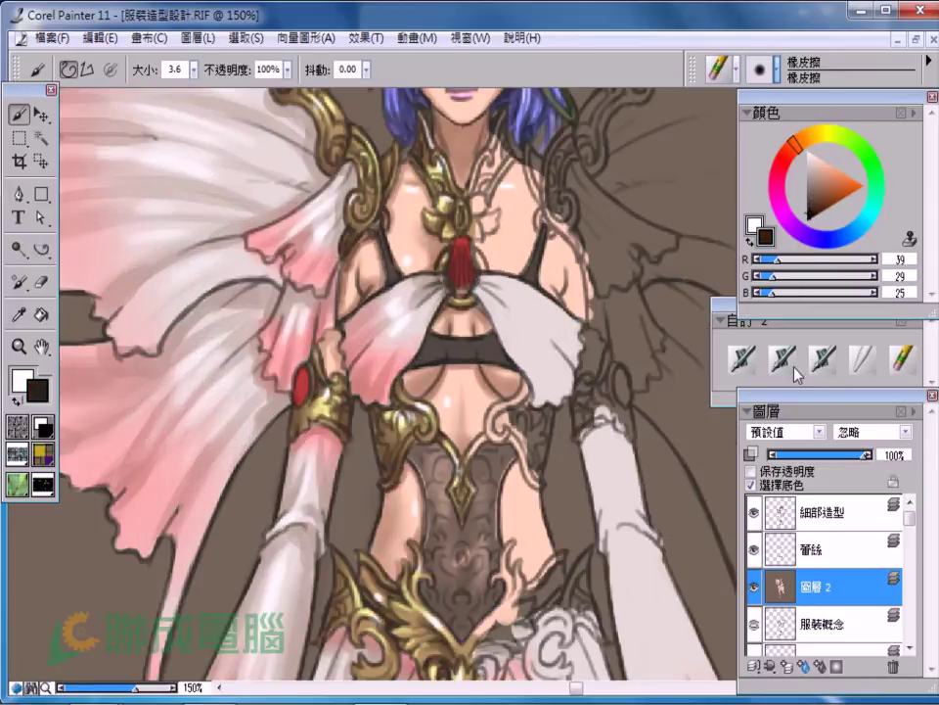
click(794, 366)
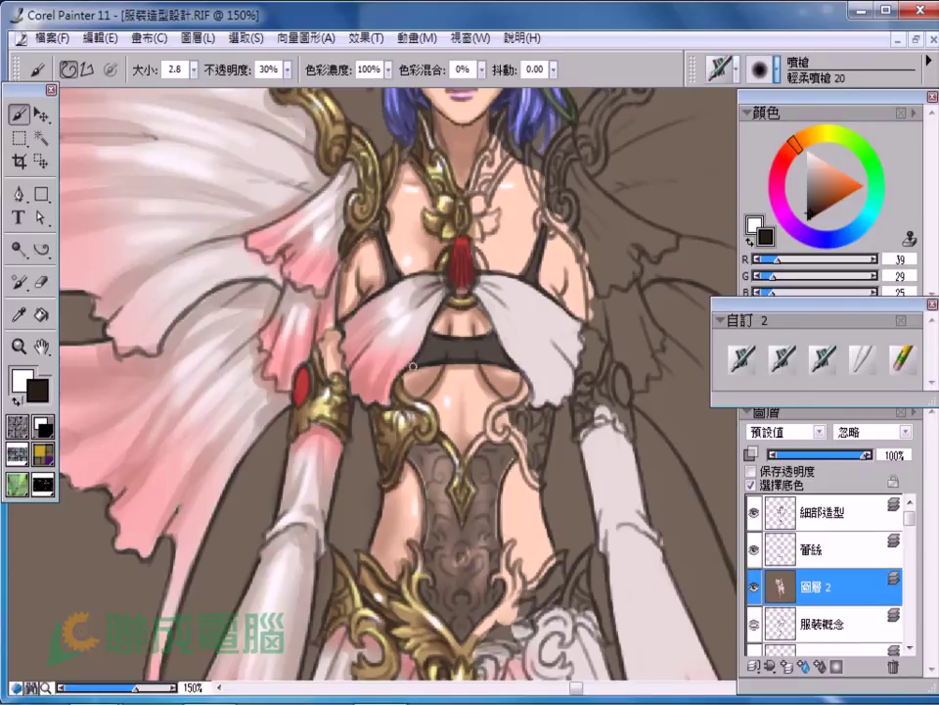
ctrl+alt+drag(413, 366, 435, 358)
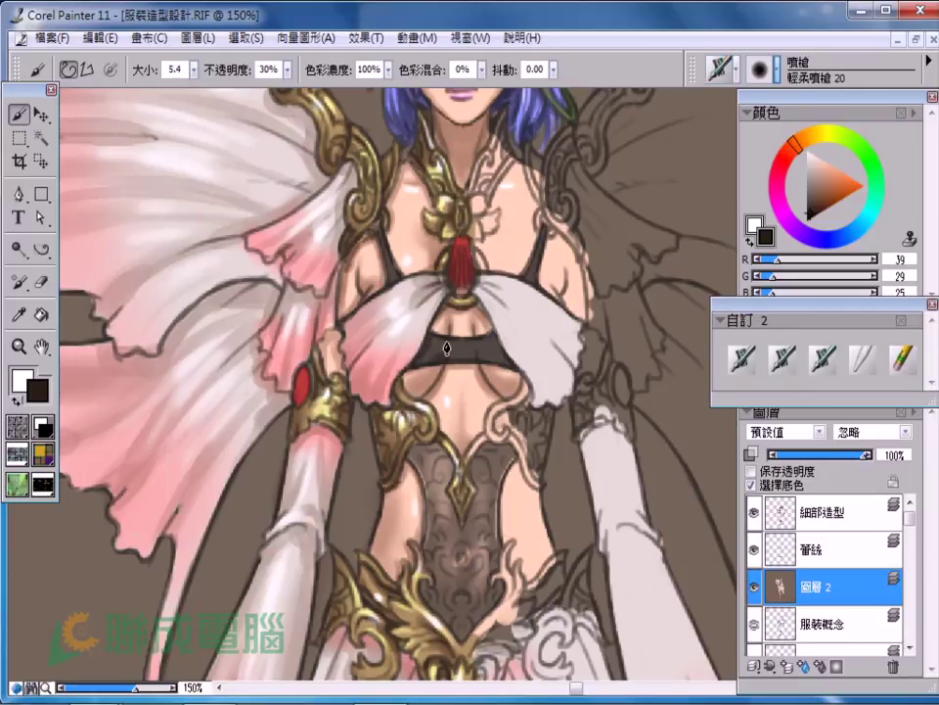
ctrl+alt+drag(372, 260, 382, 243)
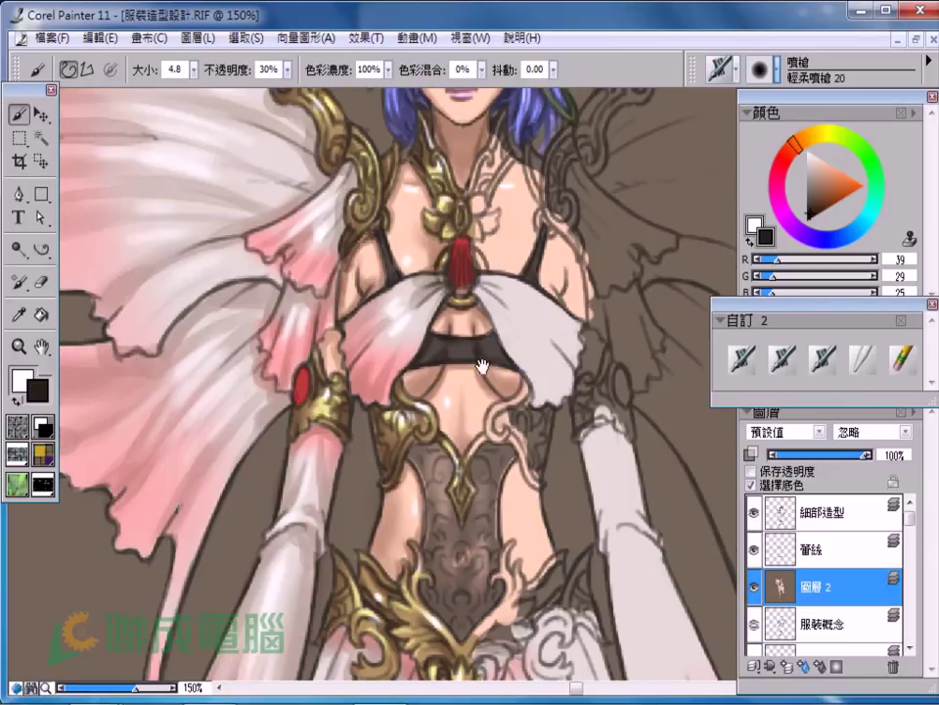
Darken the shin area of the left boot with the brown airbrush
drag(483, 367, 500, 230)
ctrl+alt+drag(450, 303, 457, 299)
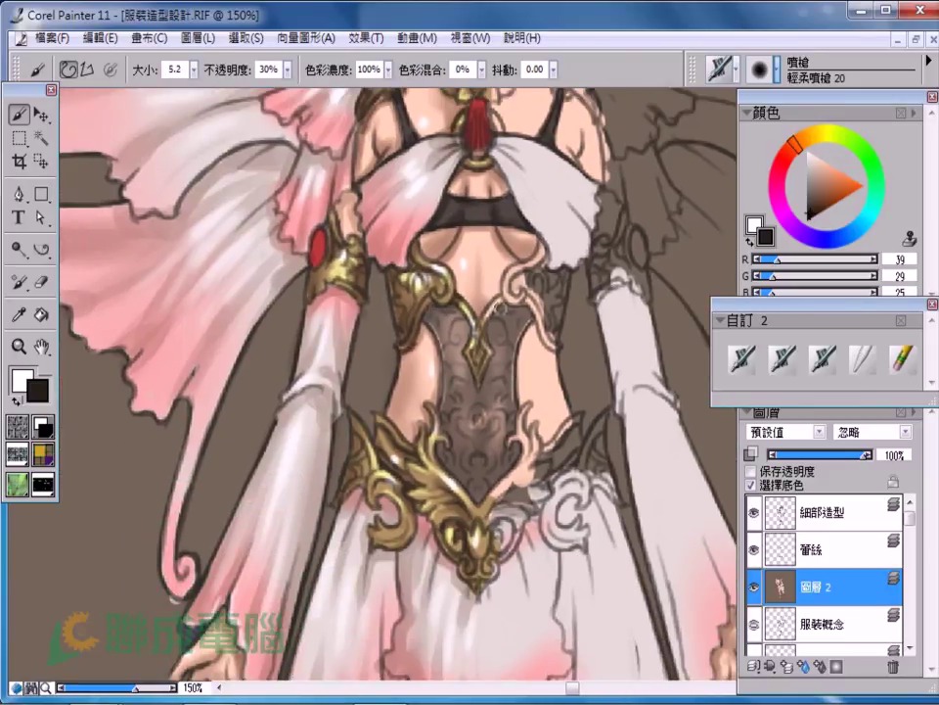
scroll(414, 434, down, 10)
ctrl+alt+drag(293, 283, 284, 276)
mouse_move(344, 357)
ctrl+alt+mouse_down()
mouse_move(373, 350)
mouse_move(378, 430)
mouse_move(369, 384)
mouse_move(356, 437)
mouse_move(378, 391)
ctrl+alt+mouse_up()
drag(574, 361, 579, 483)
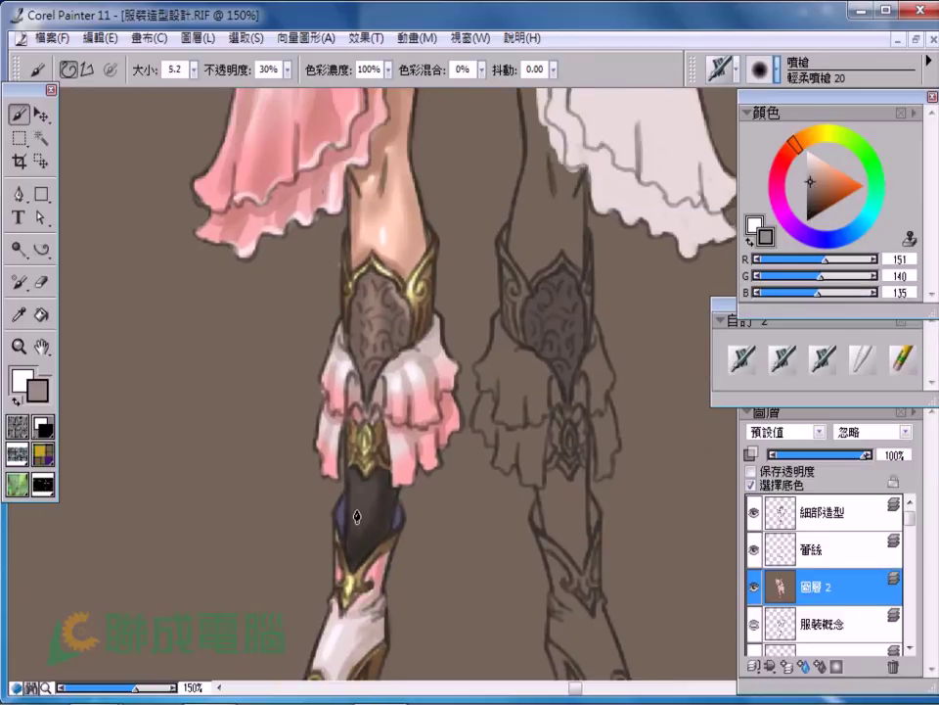
ctrl+alt+drag(357, 516, 369, 479)
scroll(384, 576, up, 10)
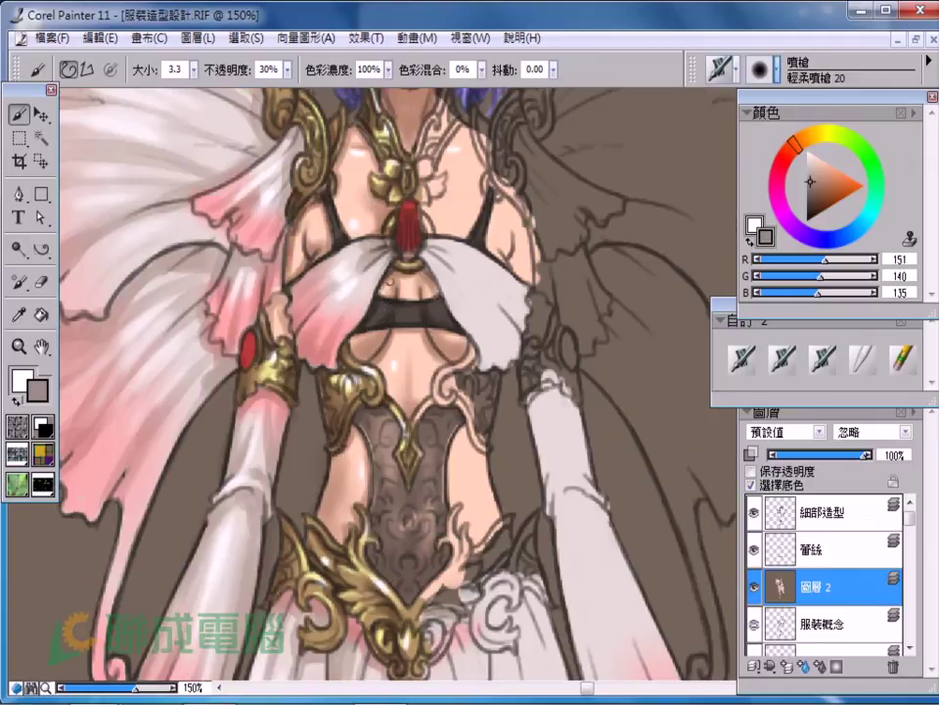
Switch the airbrush colour to pale yellow (R255 G234 B136)
key(ctrl+minus)
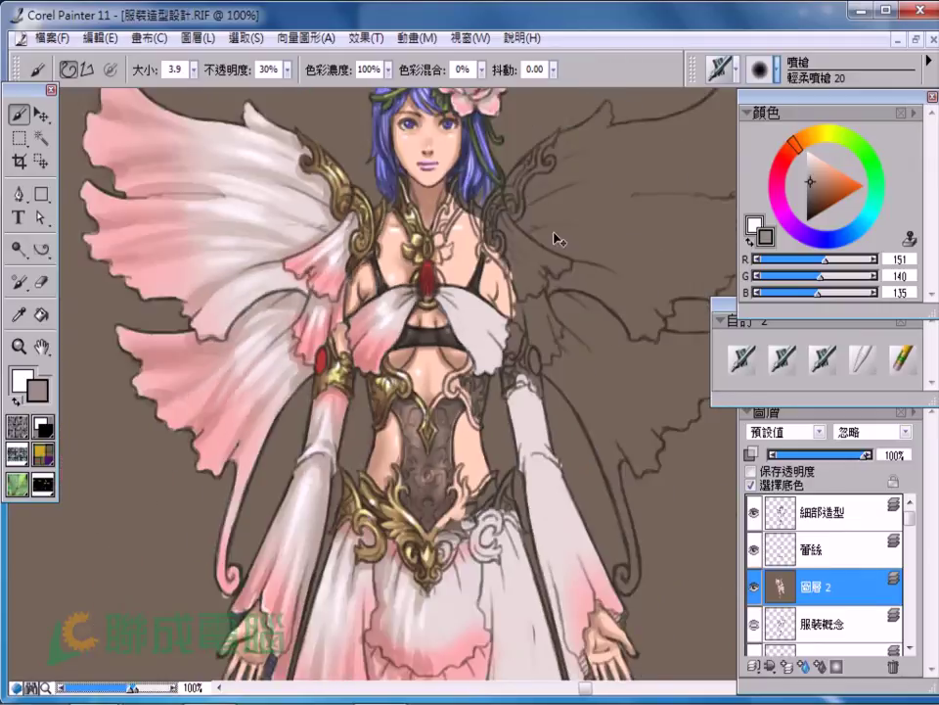
key(ctrl+minus)
key(ctrl+minus)
key(ctrl+plus)
key(ctrl+plus)
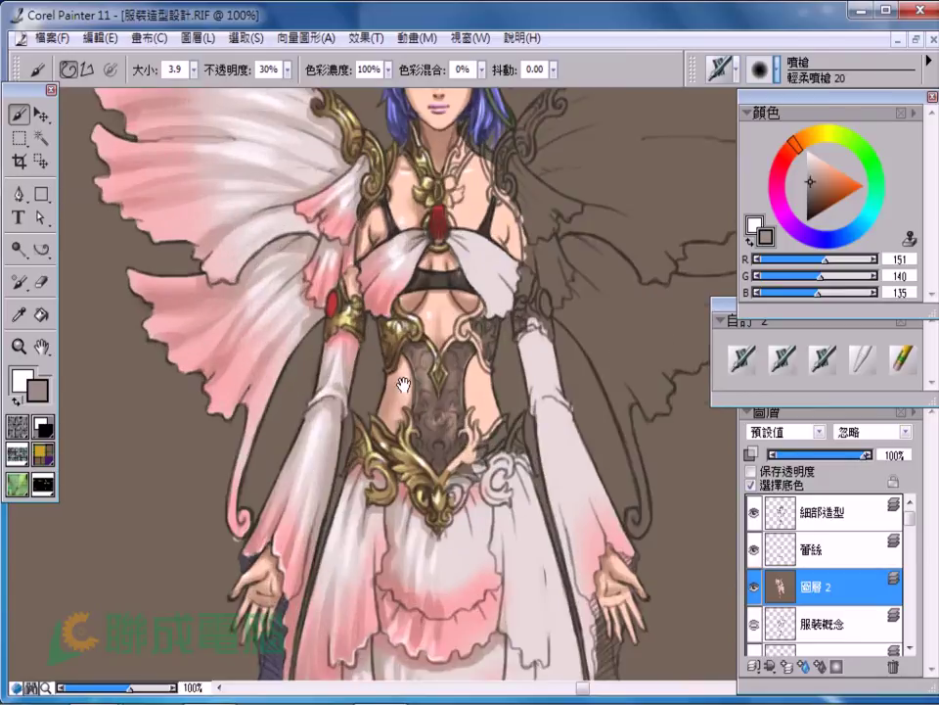
key(ctrl+plus)
mouse_move(793, 150)
mouse_down()
mouse_move(789, 158)
mouse_move(817, 134)
mouse_up()
drag(823, 183, 834, 166)
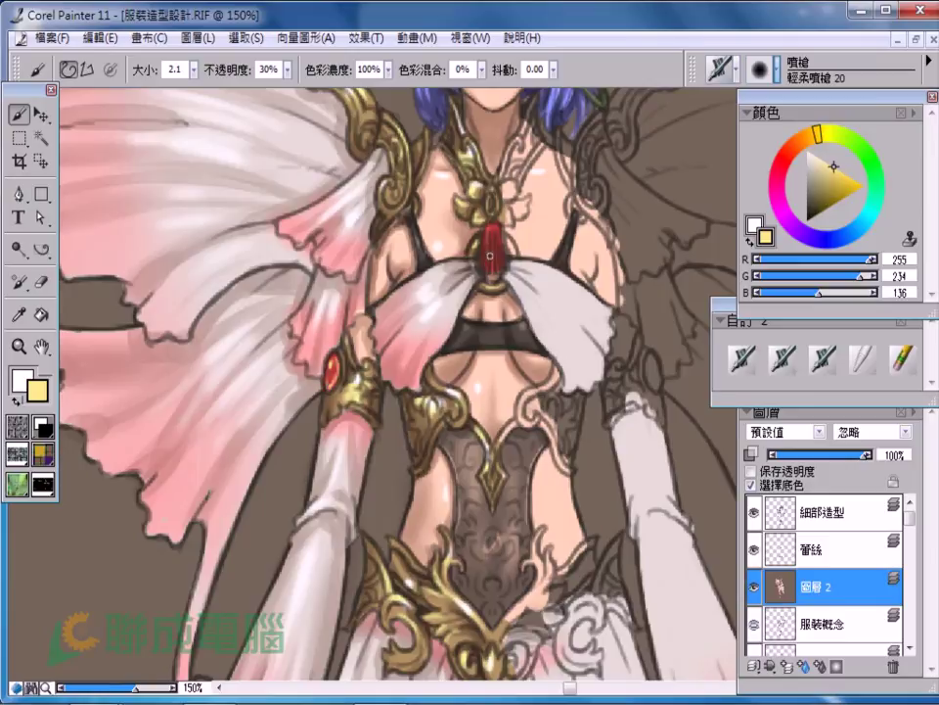
Zoom out to 50% and pan to frame the whole costume figure
key(ctrl+minus)
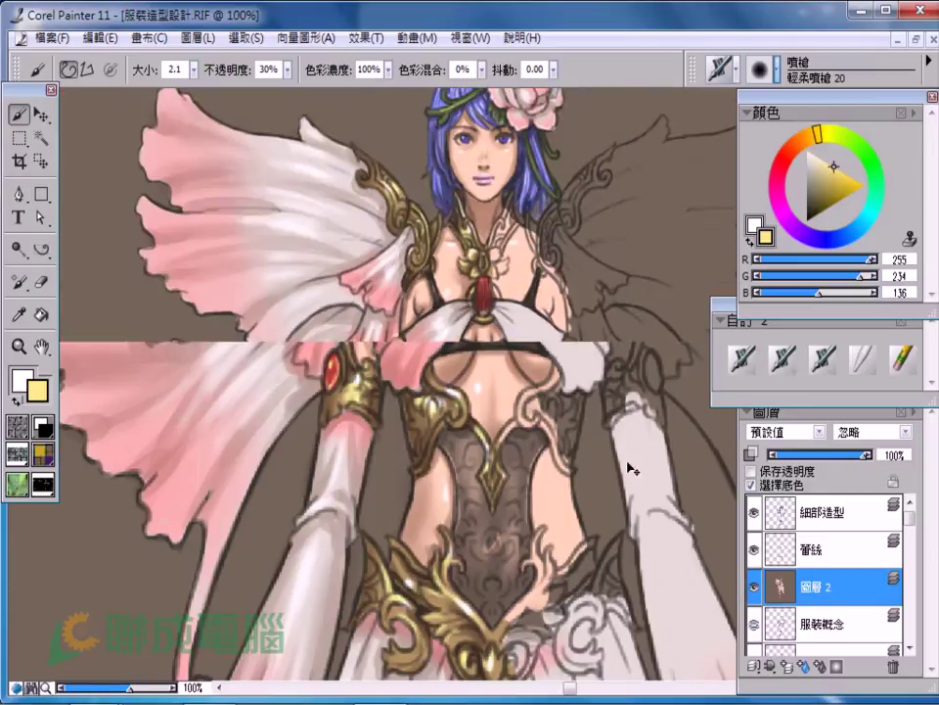
key(ctrl+minus)
key(ctrl+minus)
drag(458, 468, 426, 188)
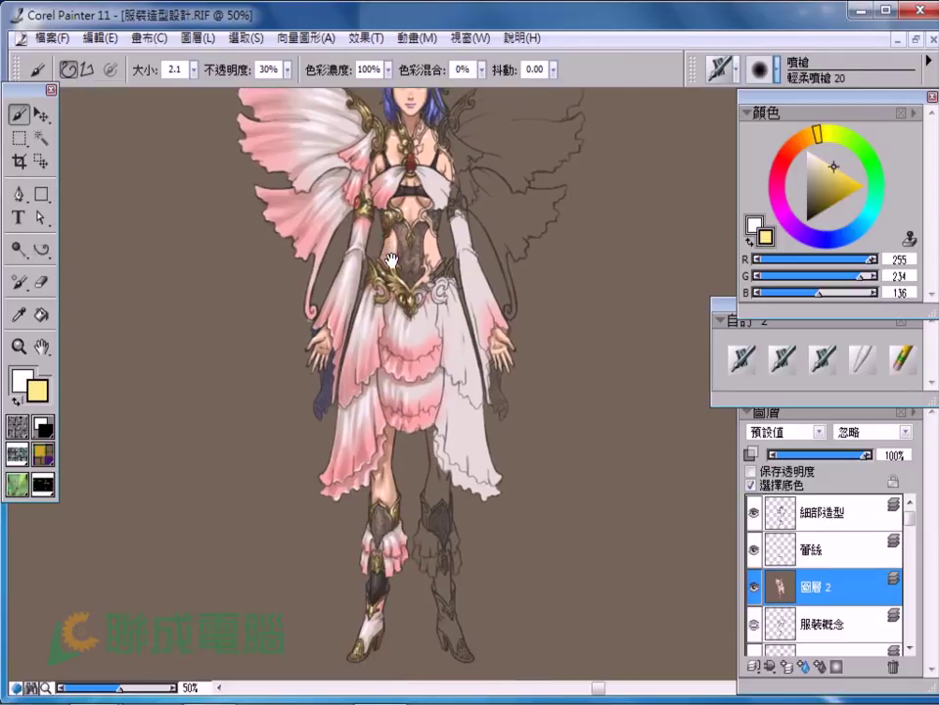
Select the figure's left half, including head and hair, with rectangle and lasso selections
click(19, 138)
drag(186, 91, 428, 699)
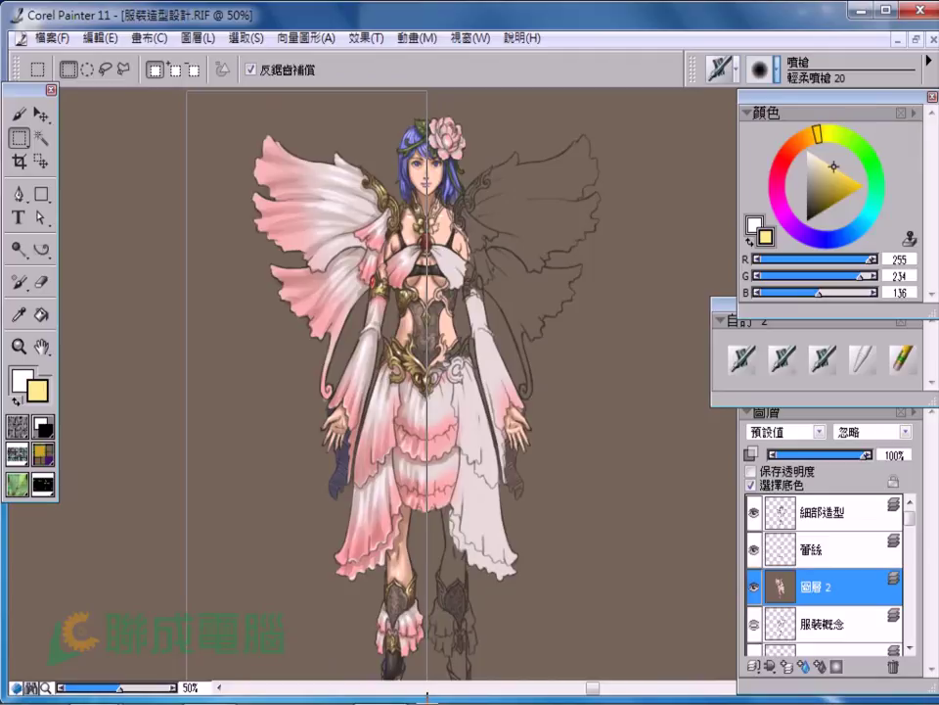
scroll(556, 446, up, 1)
scroll(392, 421, up, 3)
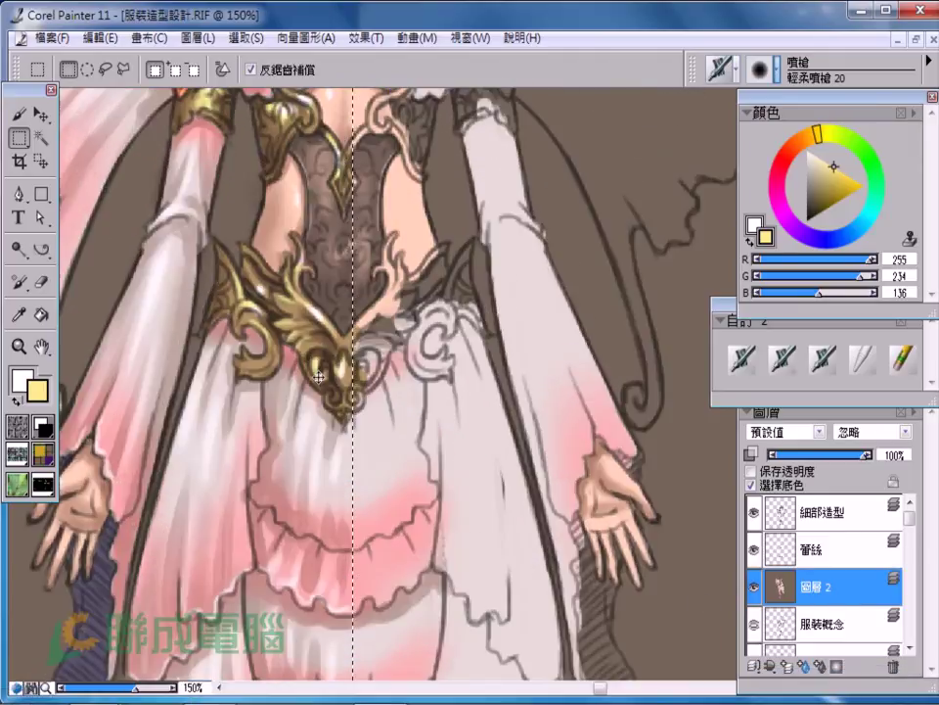
scroll(455, 446, down, 2)
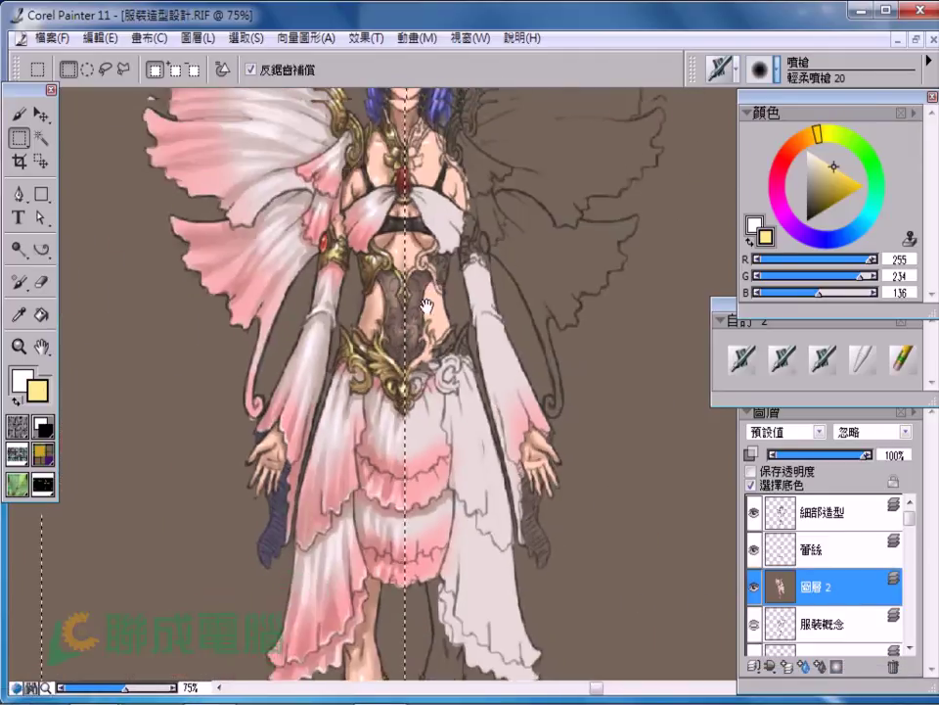
scroll(182, 205, up, 2)
key(l)
drag(217, 215, 362, 145)
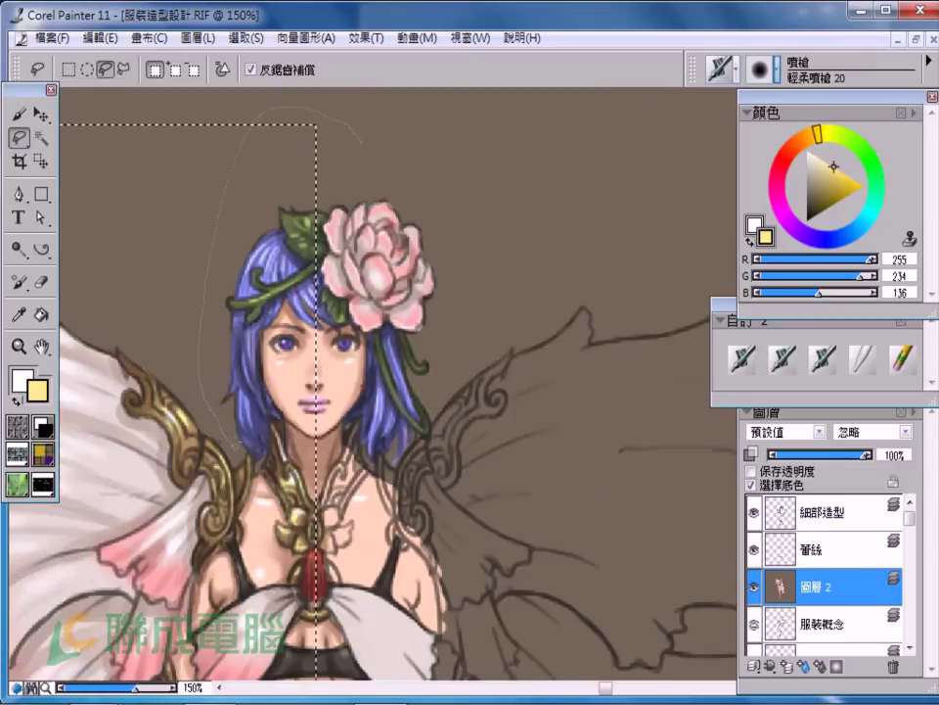
drag(227, 436, 289, 423)
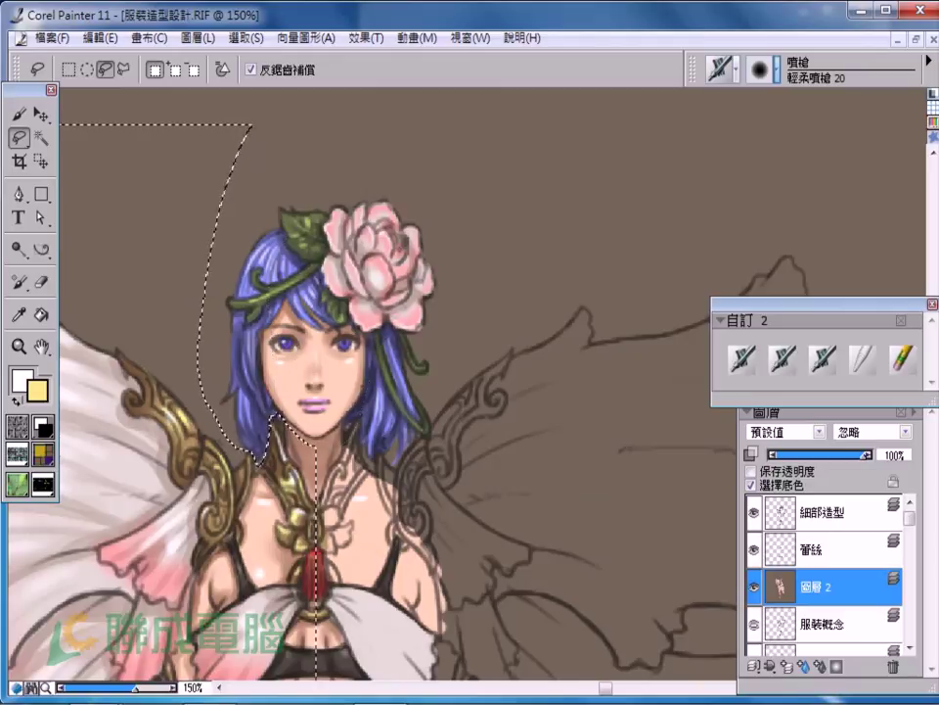
key(ctrl+minus)
key(ctrl+minus)
scroll(446, 372, down, 5)
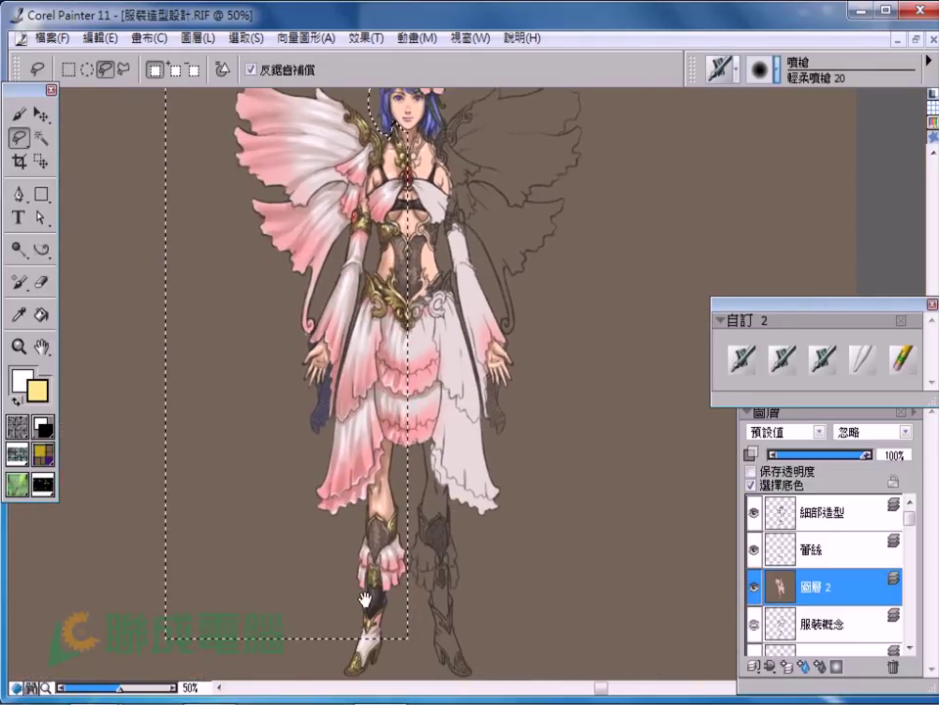
drag(365, 599, 365, 432)
Paste a horizontally flipped copy of the left half and align it over the right side
key(ctrl+c)
key(ctrl+v)
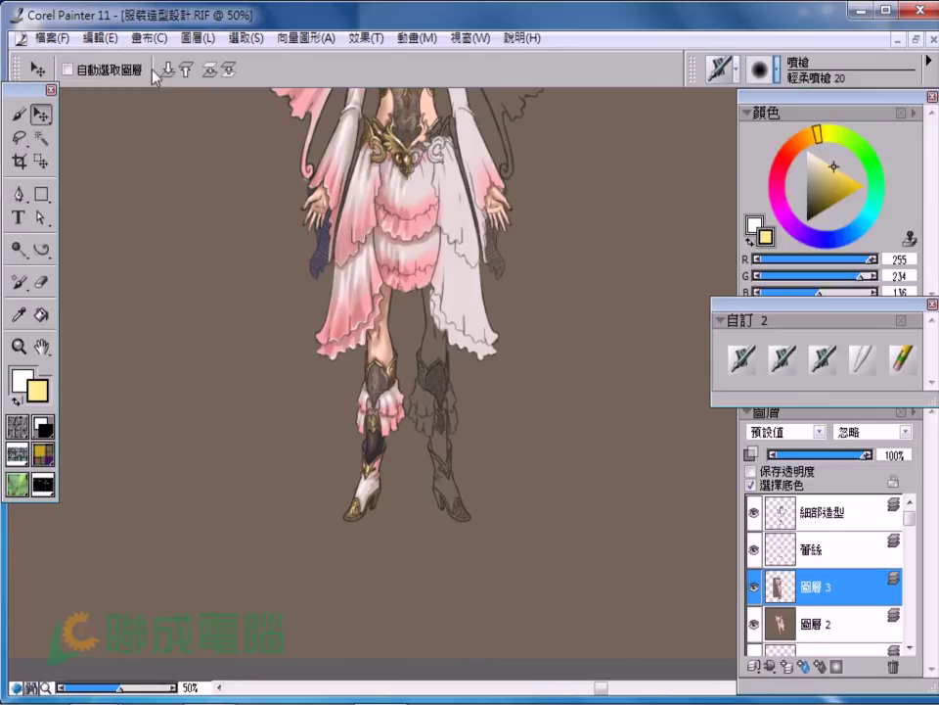
click(98, 39)
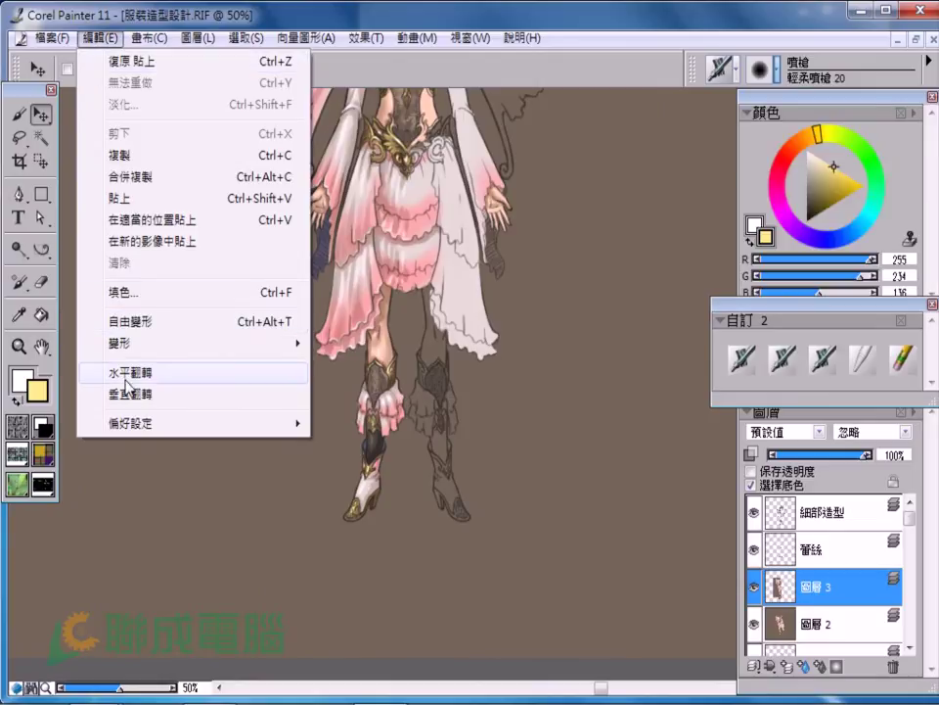
click(118, 370)
drag(333, 262, 355, 248)
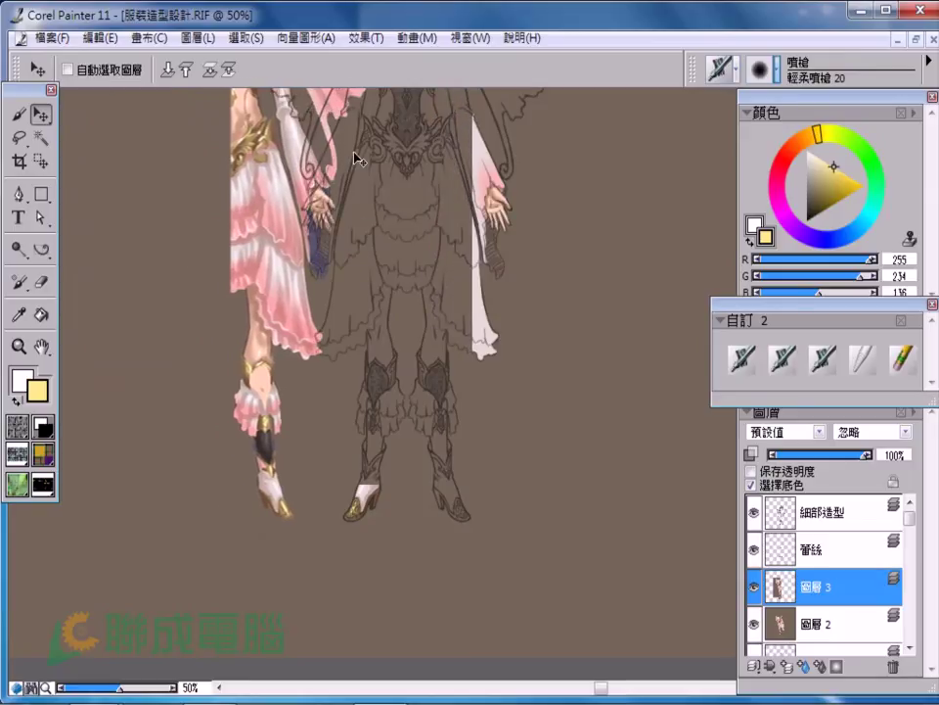
key(ctrl+minus)
key(ctrl+minus)
key(ctrl+minus)
key(Right)
key(Right)
key(Right)
key(ctrl+plus)
key(ctrl+plus)
key(ctrl+plus)
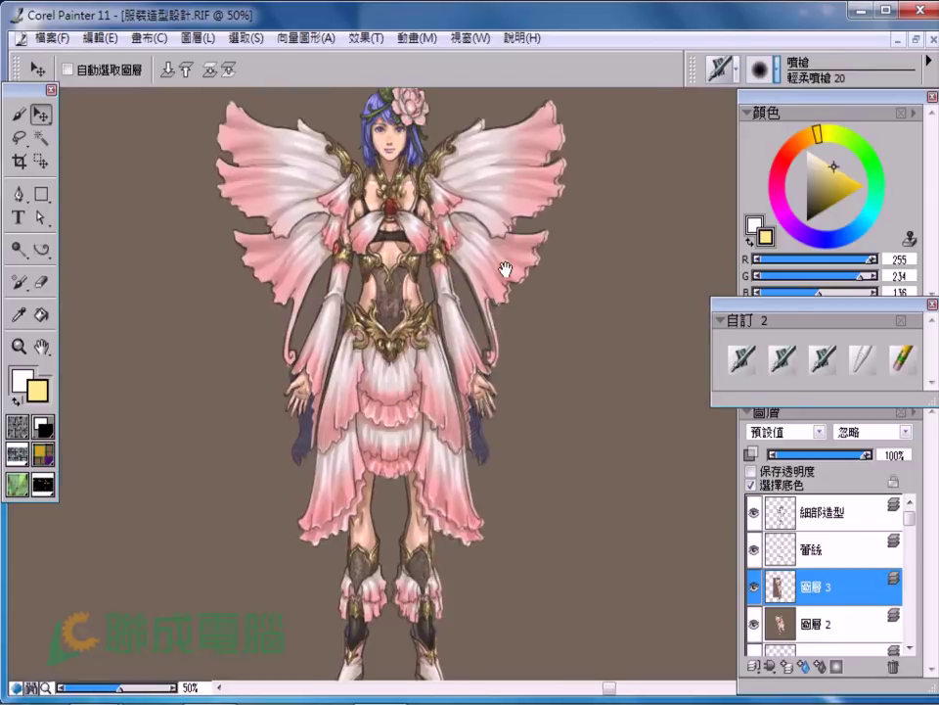
key(ctrl+plus)
key(ctrl+plus)
key(ctrl+plus)
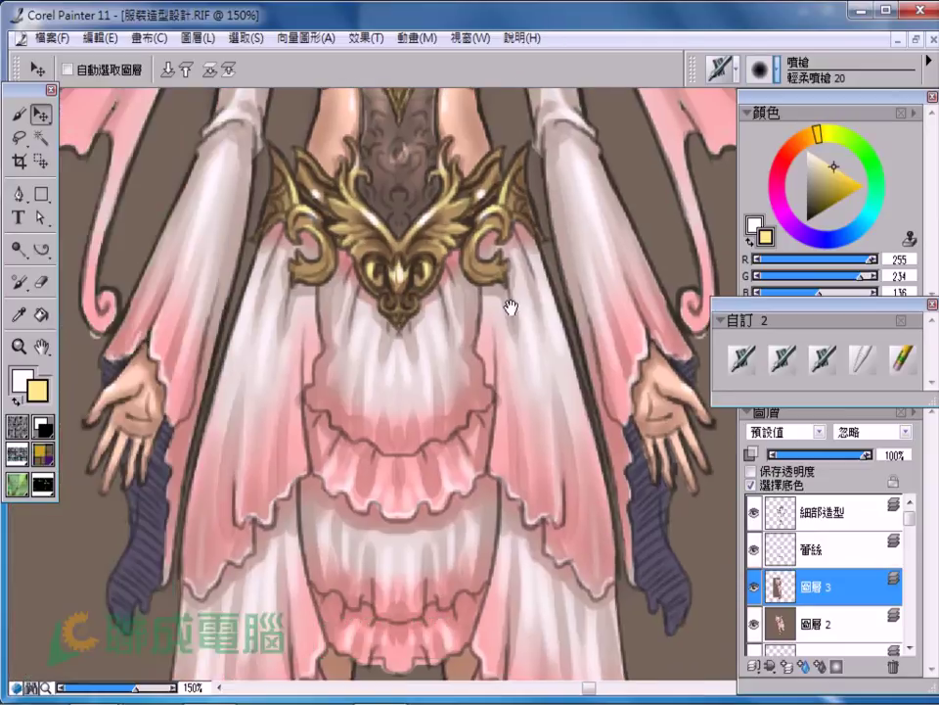
key(ctrl+minus)
key(ctrl+minus)
key(ctrl+minus)
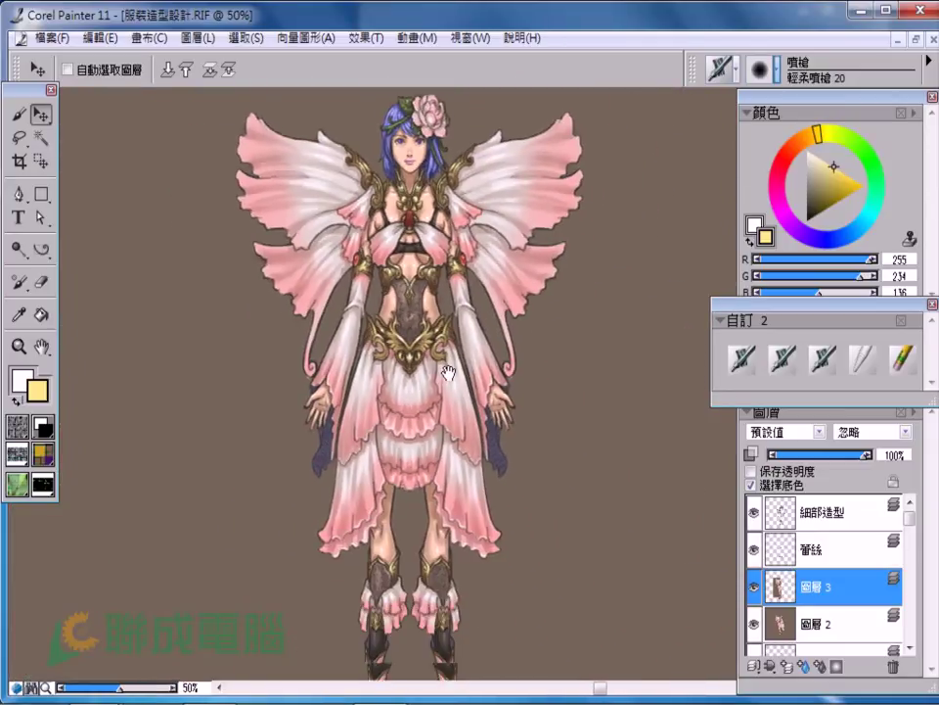
Collapse 圖層 2 and 圖層 3 into a single layer
shift+click(812, 620)
click(755, 667)
click(789, 634)
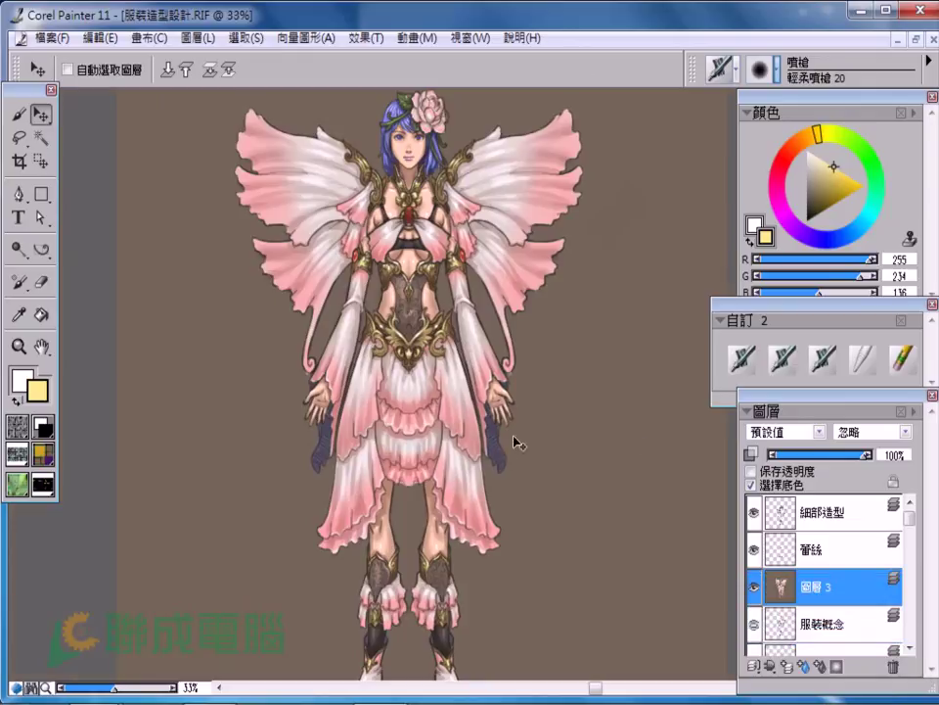
key(ctrl+minus)
key(ctrl+minus)
Apply Correct Colors, adjusting contrast and lowering brightness slightly to darken the costume
key(ctrl+plus)
key(ctrl+plus)
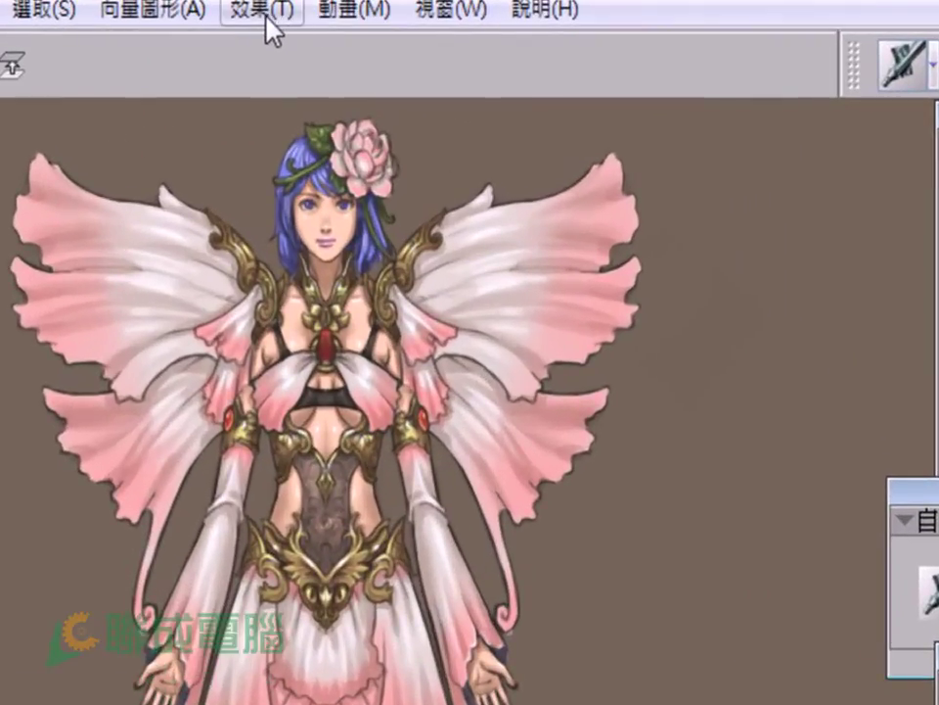
click(266, 16)
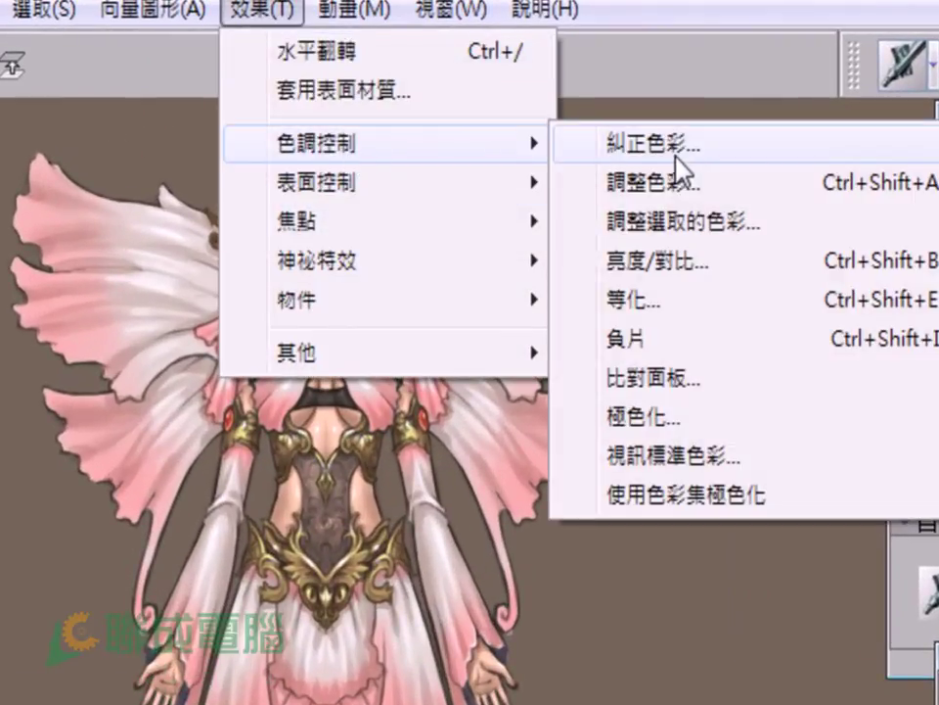
click(675, 147)
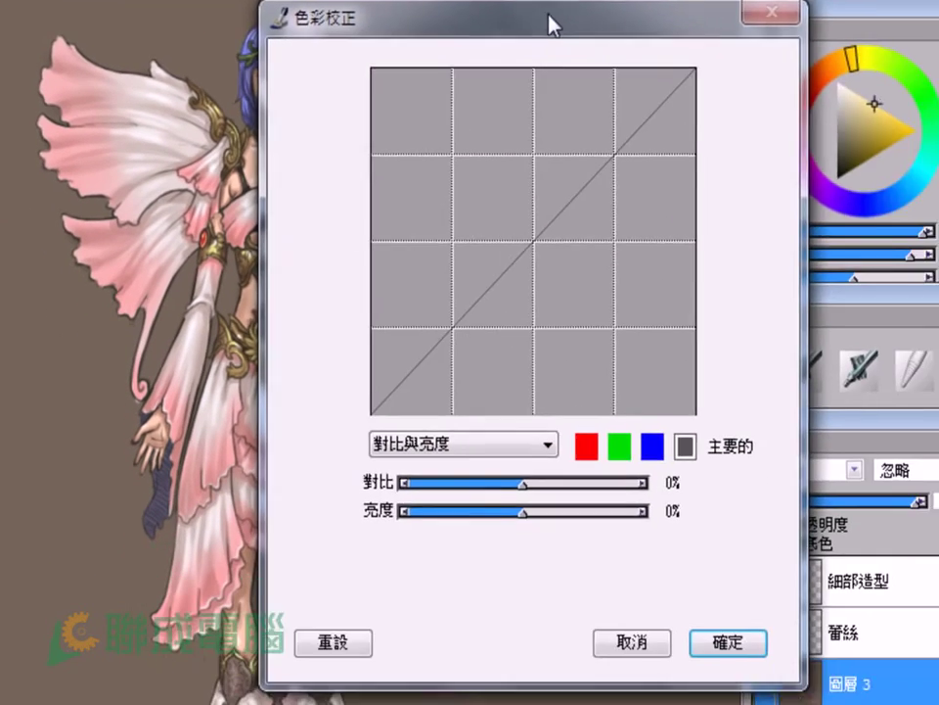
drag(549, 21, 787, 97)
drag(781, 494, 813, 504)
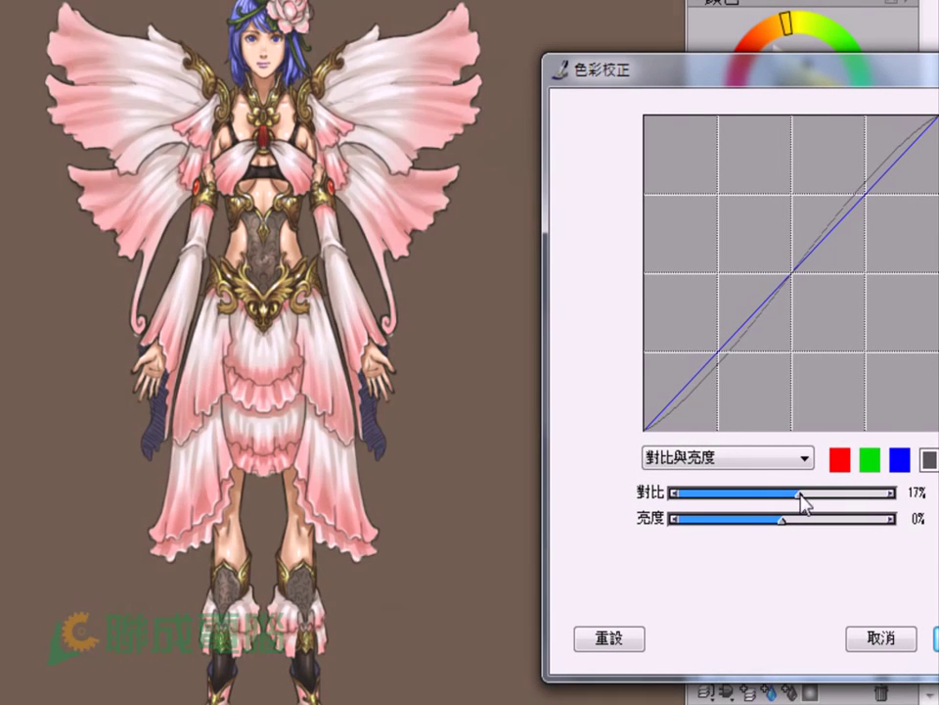
drag(786, 529, 768, 530)
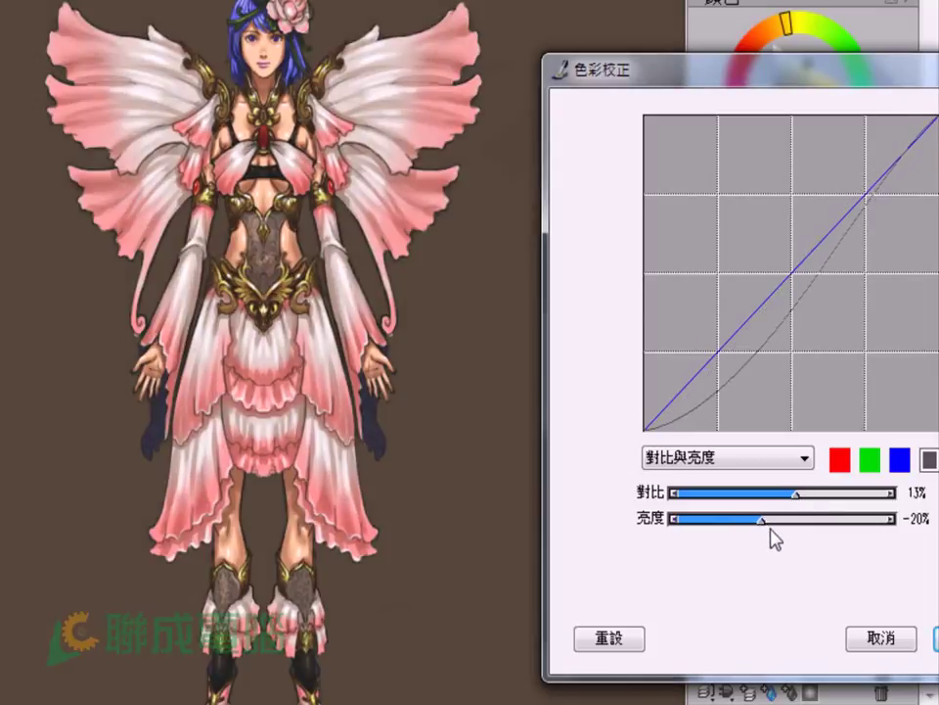
click(772, 521)
mouse_move(795, 494)
mouse_down()
mouse_move(746, 495)
mouse_move(792, 507)
mouse_move(798, 497)
mouse_move(808, 528)
mouse_move(754, 531)
mouse_move(782, 523)
mouse_move(785, 496)
mouse_move(759, 522)
mouse_up()
click(760, 522)
key(Return)
scroll(310, 440, down, 1)
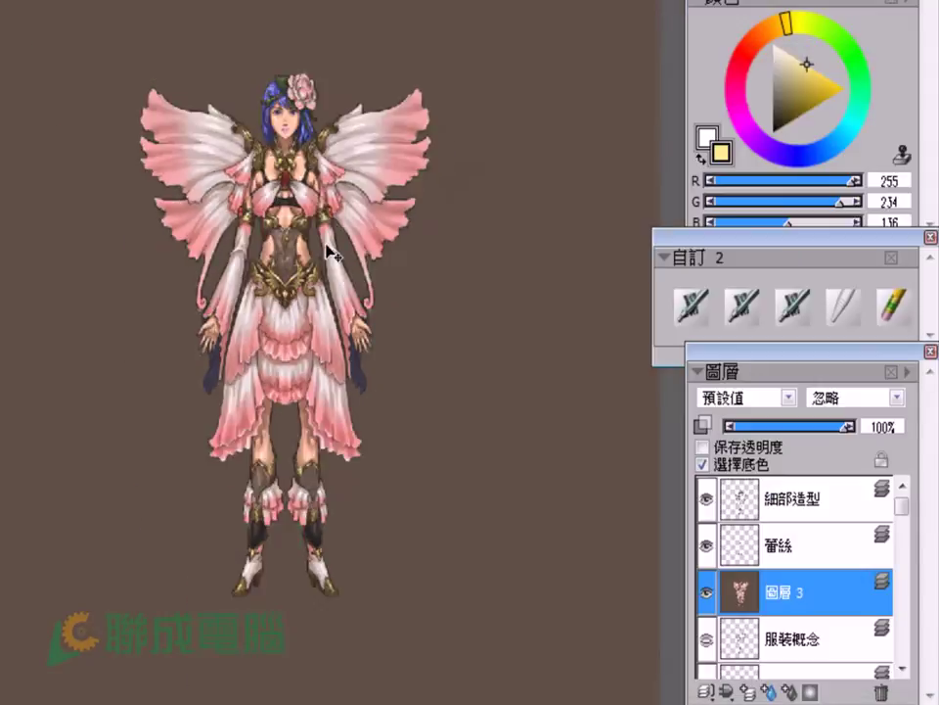
scroll(329, 247, up, 1)
Preview the chest in Adjust Colors, then close it without changes
click(366, 37)
mouse_move(396, 111)
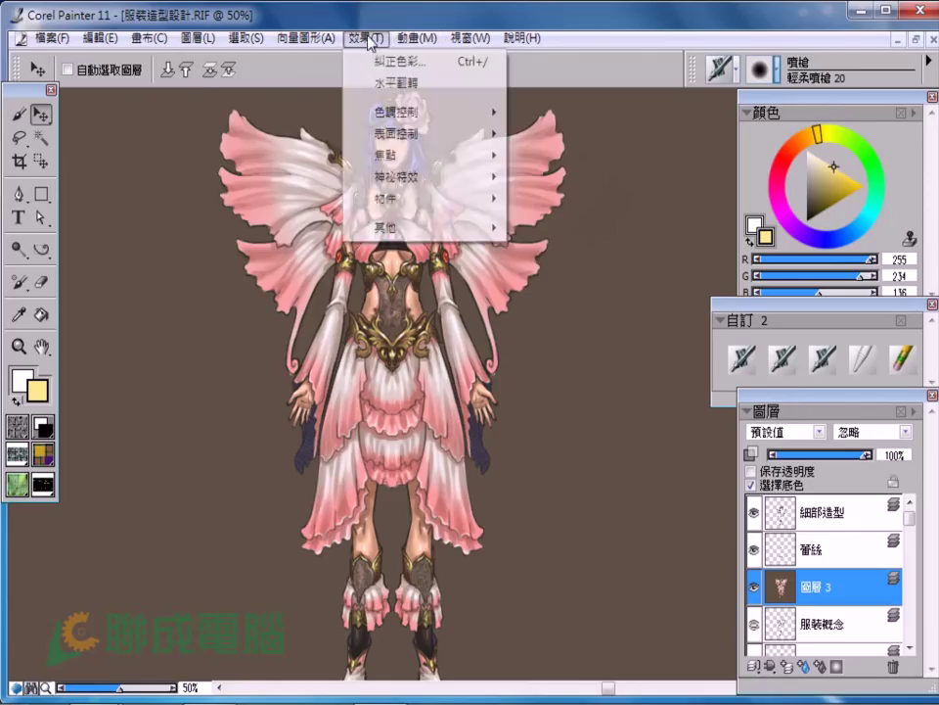
click(549, 109)
drag(671, 311, 593, 338)
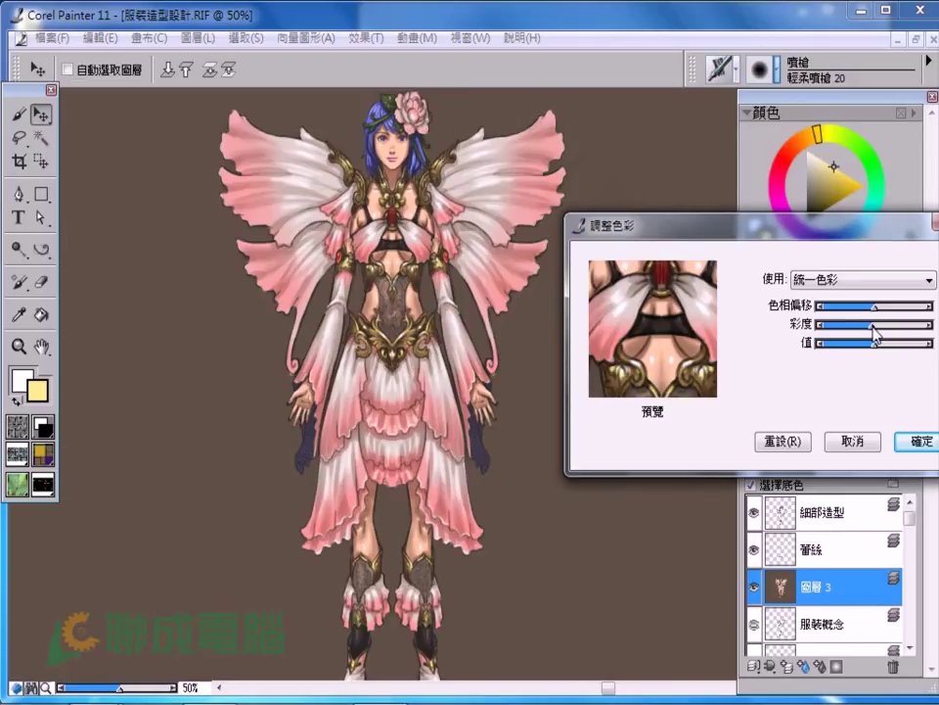
key(Return)
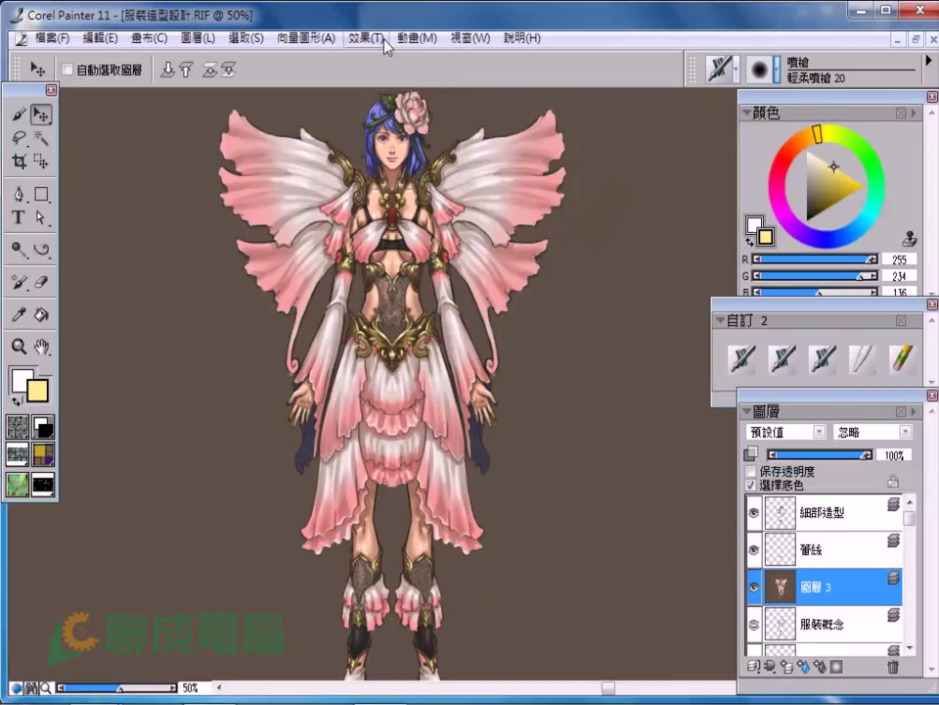
In Correct Colors, raise blue-channel contrast and lower red-channel contrast
click(365, 37)
click(585, 149)
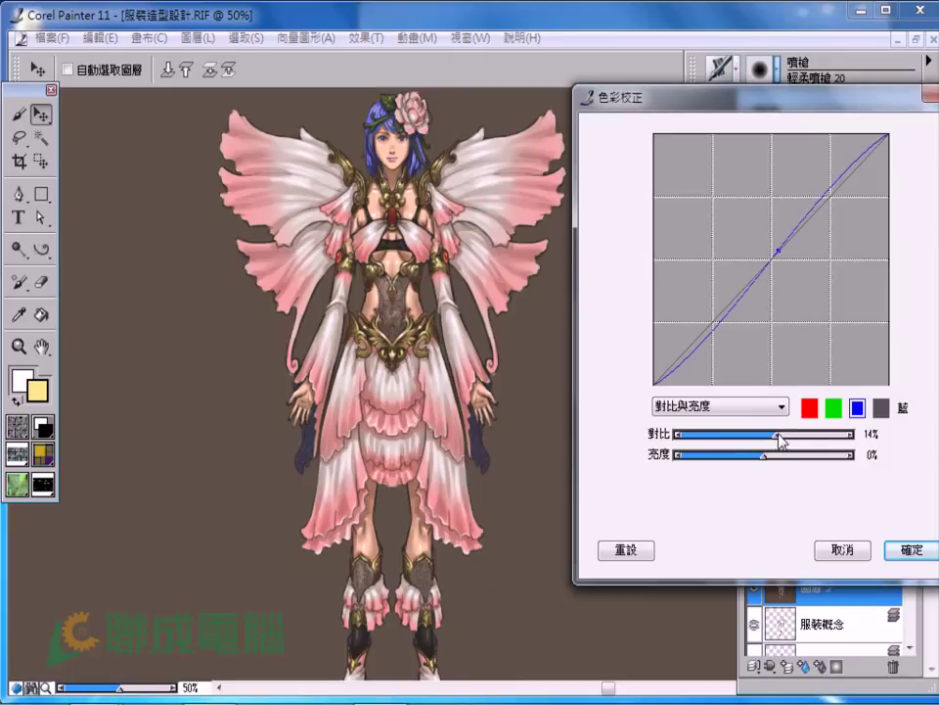
mouse_move(766, 460)
mouse_down()
mouse_move(779, 462)
mouse_move(770, 449)
mouse_up()
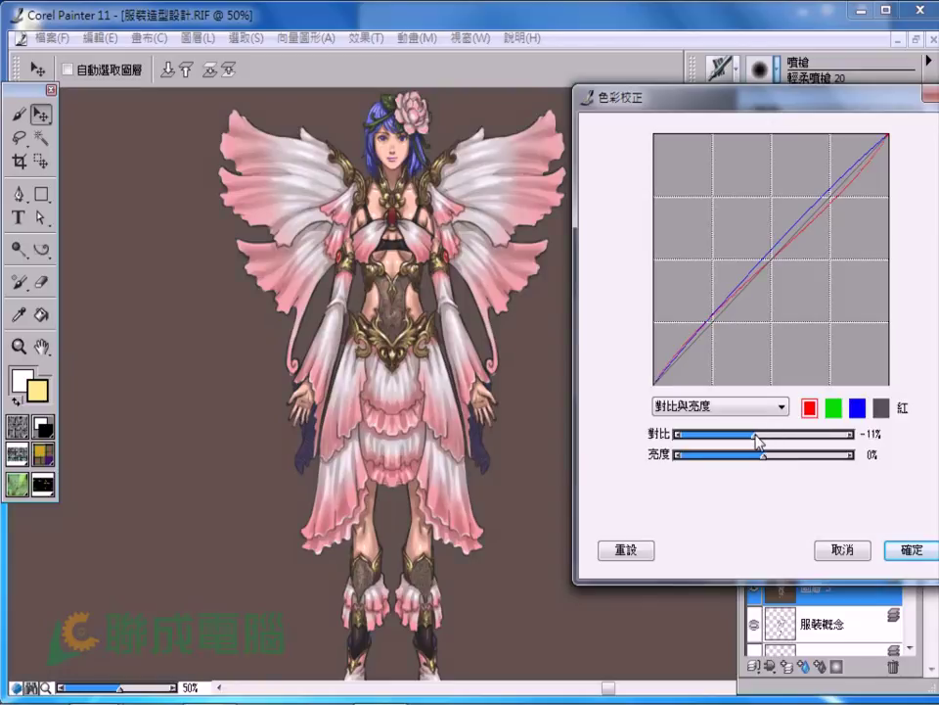
click(917, 553)
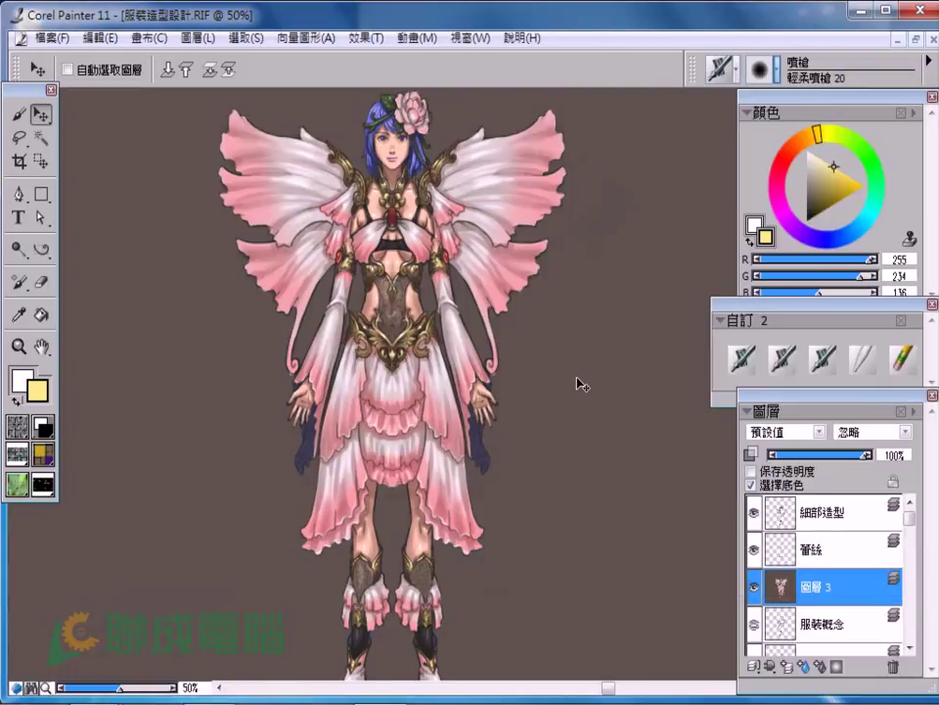